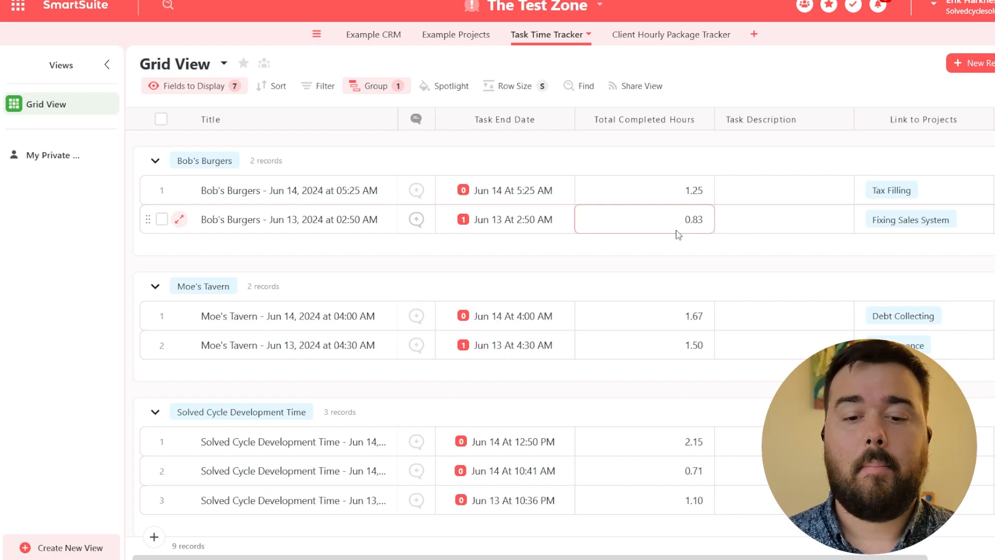
- Summarise the Total Completed Hours column of the grouped time records with Sum
scroll(436, 283, down, 1)
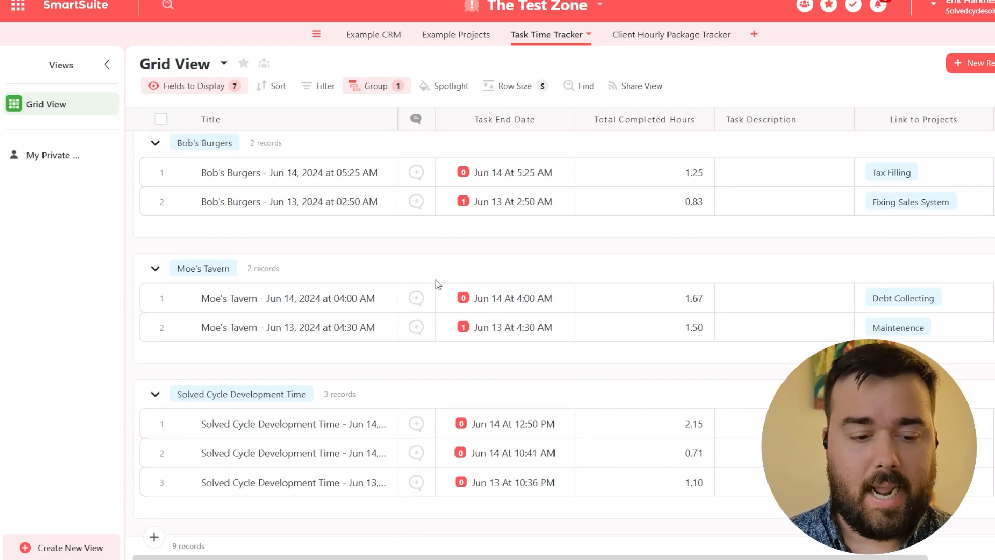
scroll(437, 279, down, 5)
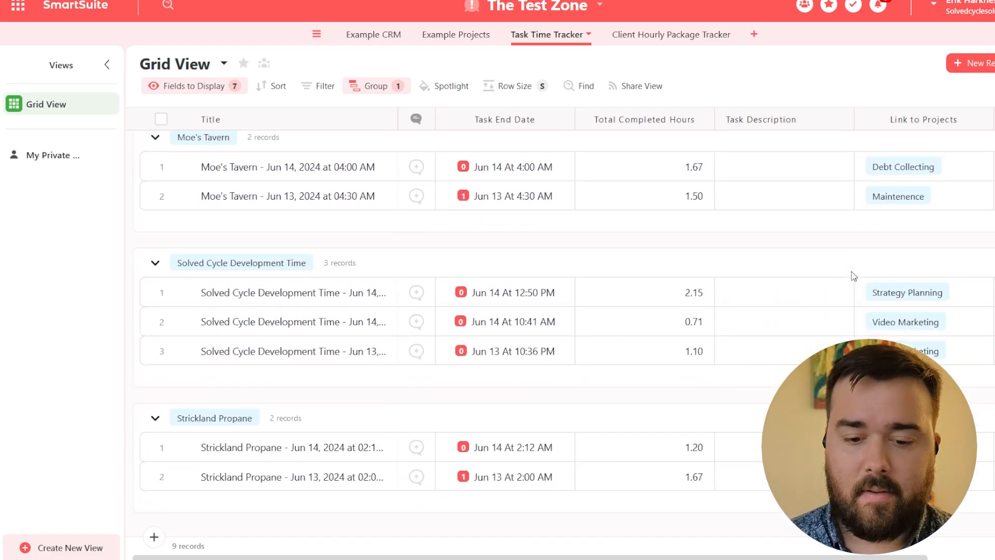
scroll(743, 315, down, 1)
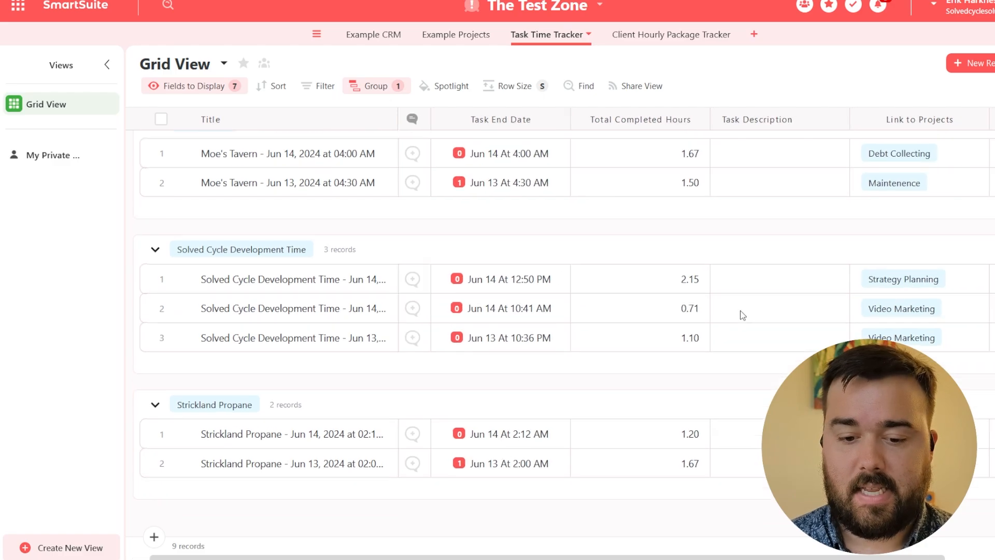
scroll(742, 315, up, 6)
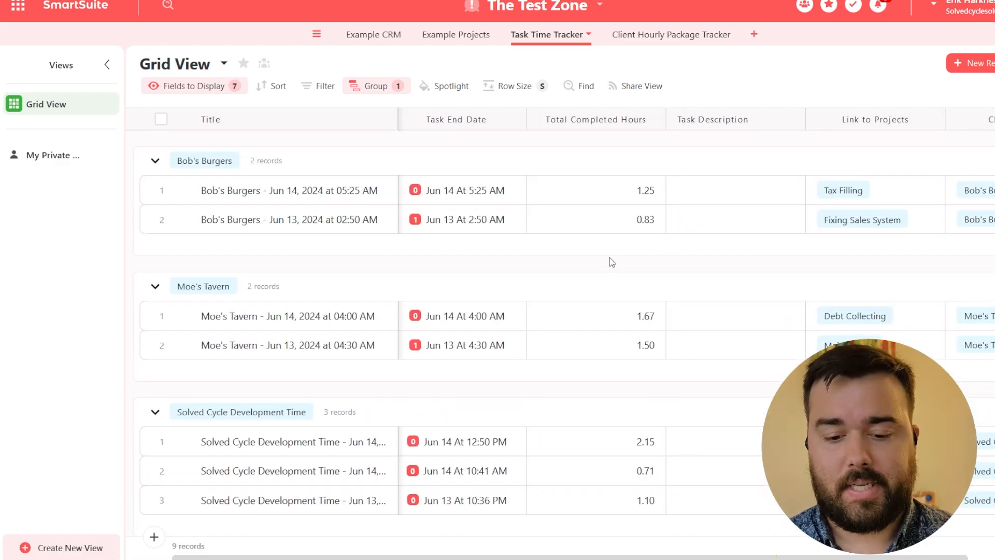
click(653, 195)
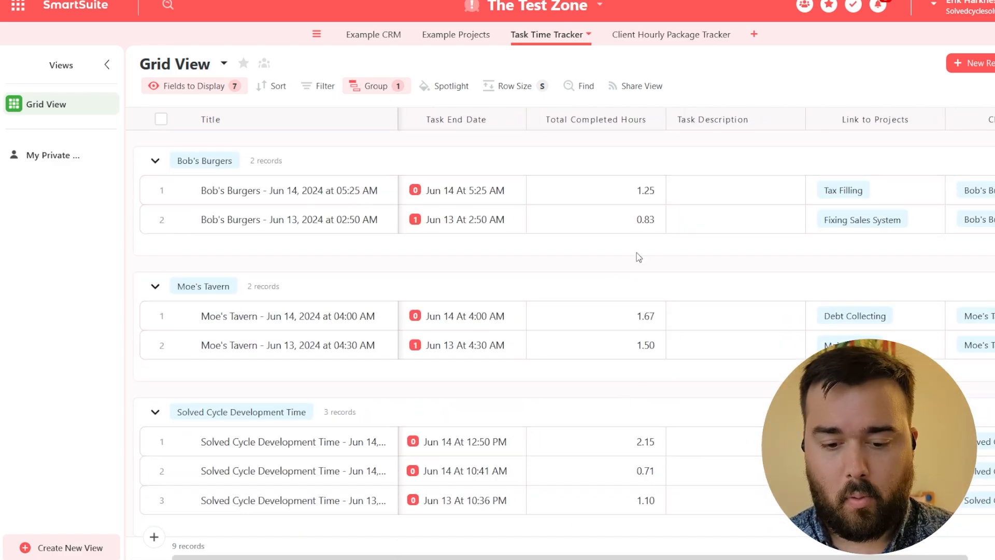
scroll(586, 389, down, 1)
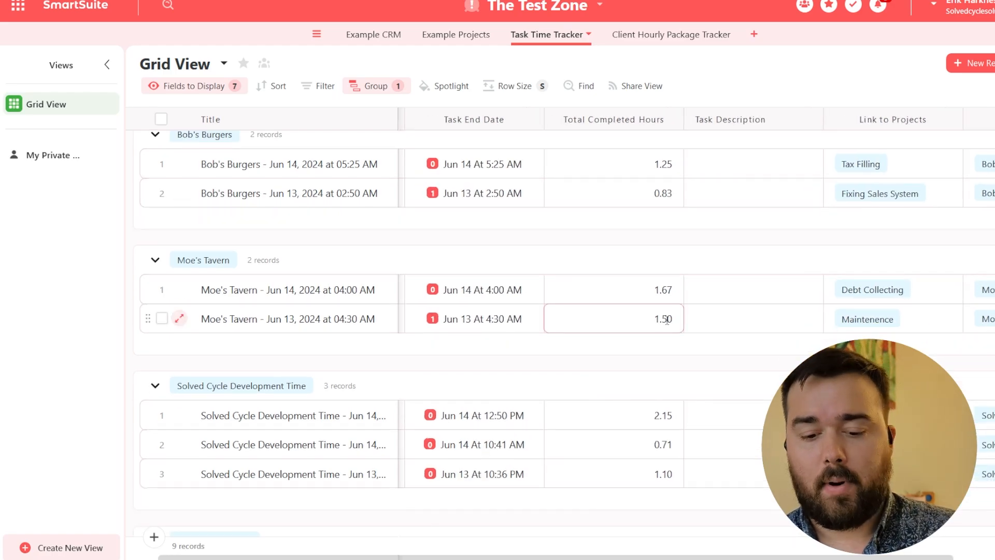
scroll(667, 322, down, 5)
scroll(667, 319, down, 1)
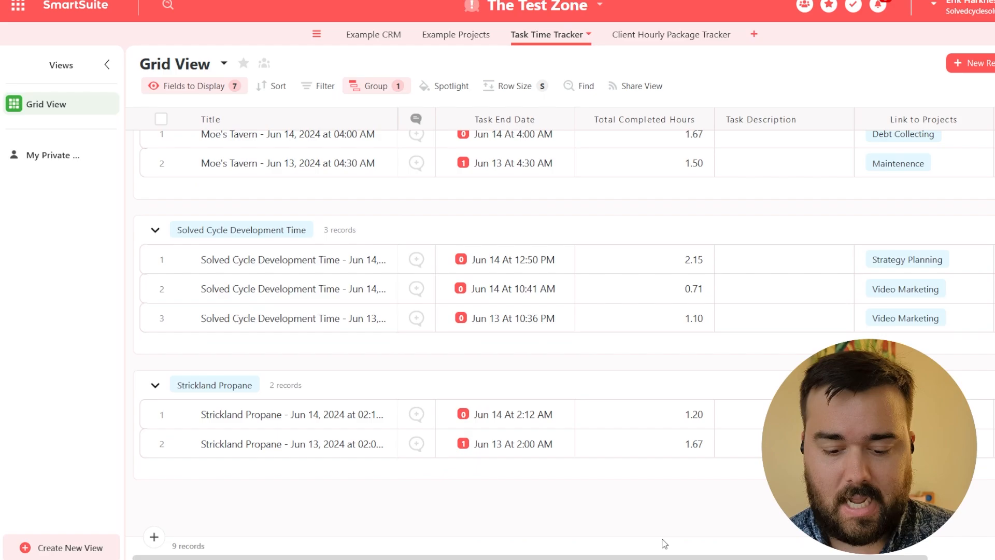
click(591, 551)
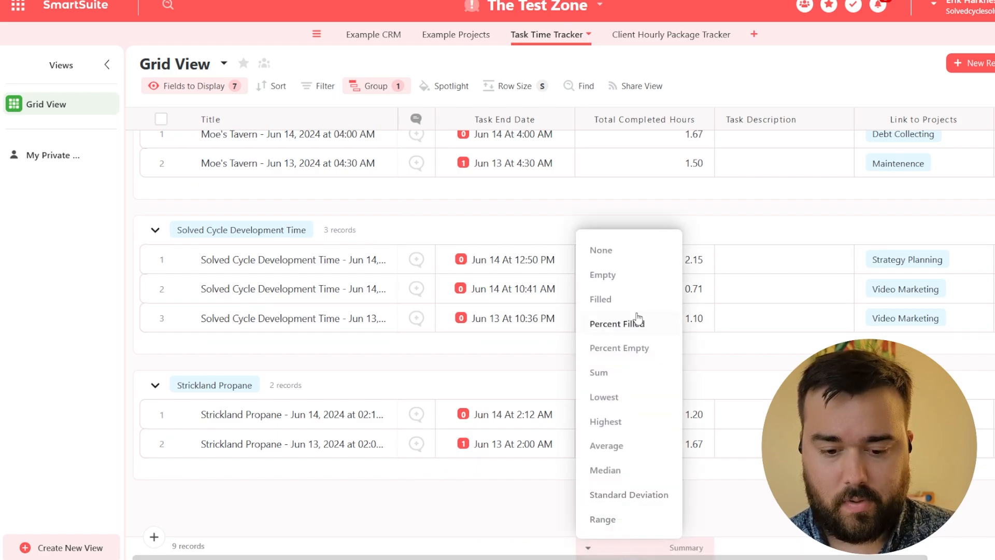
click(604, 372)
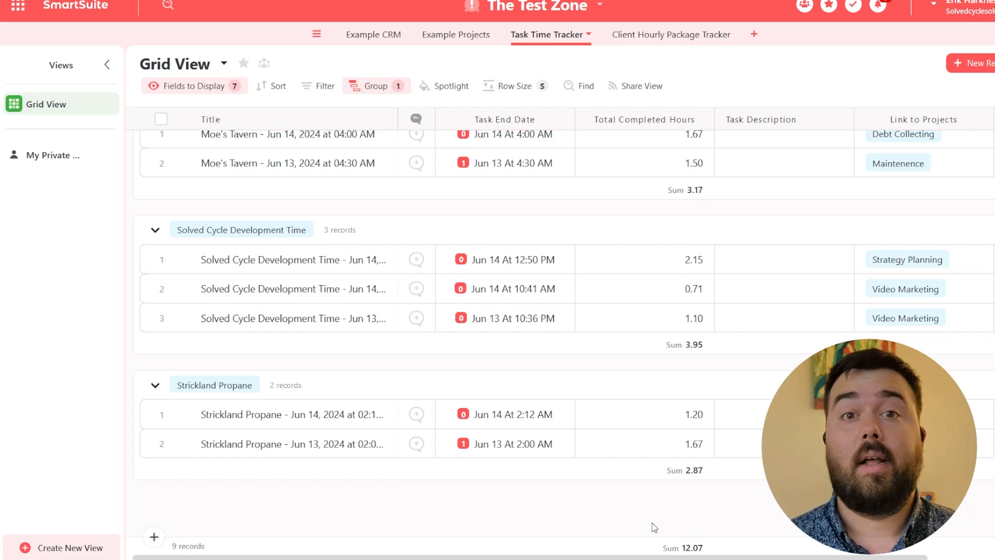
scroll(654, 527, up, 4)
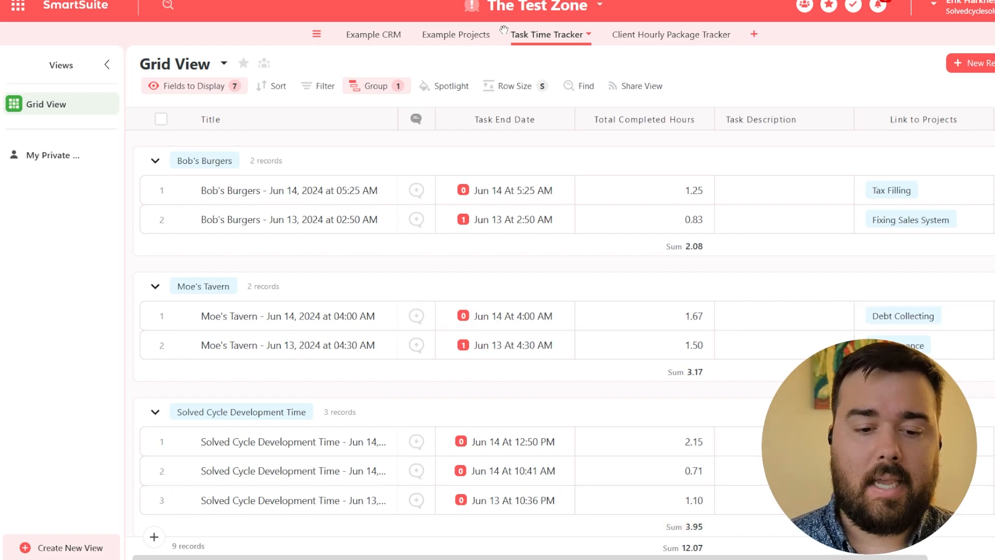
- Look over the Client Hourly Package Tracker table and examine each client's Total Hours and Retainer Amount in Example CRM
click(494, 338)
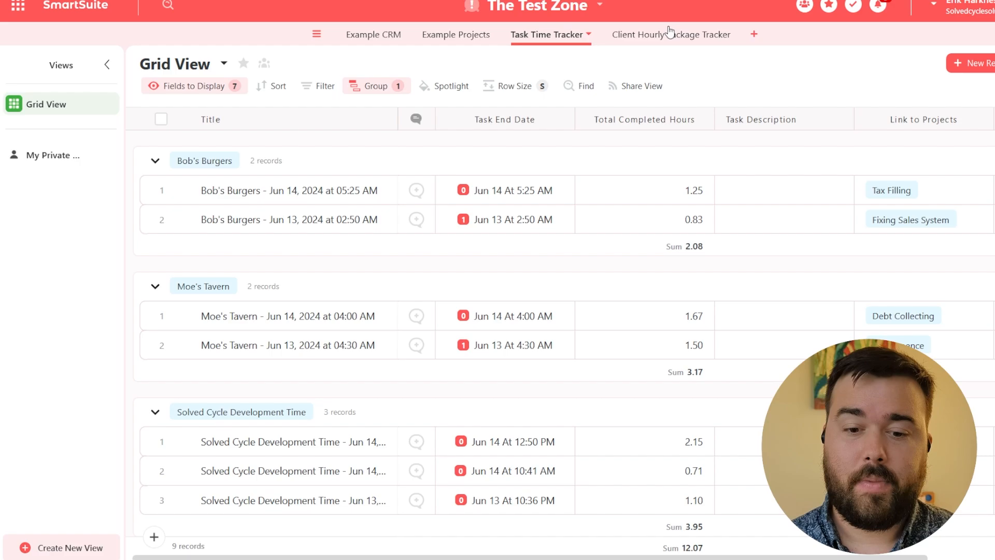
click(644, 43)
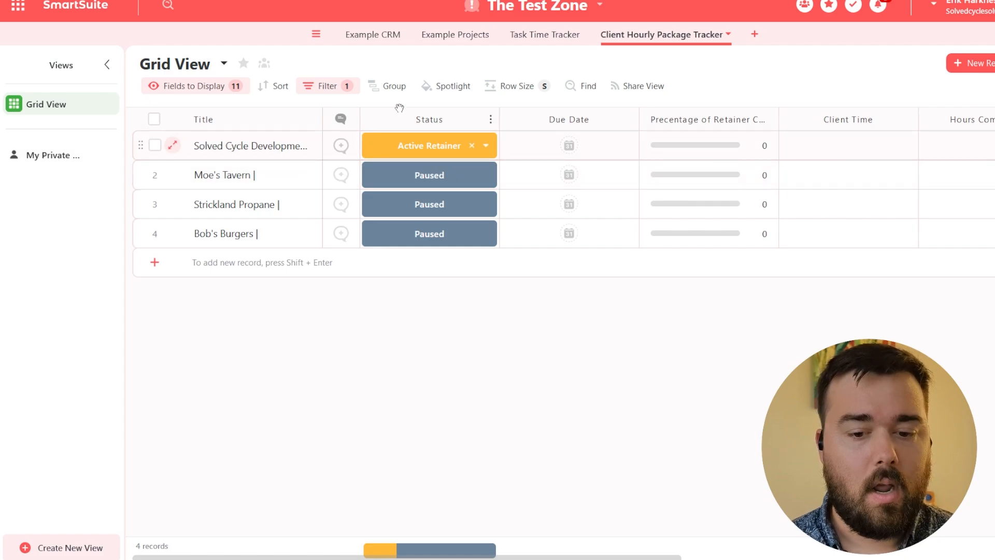
click(232, 159)
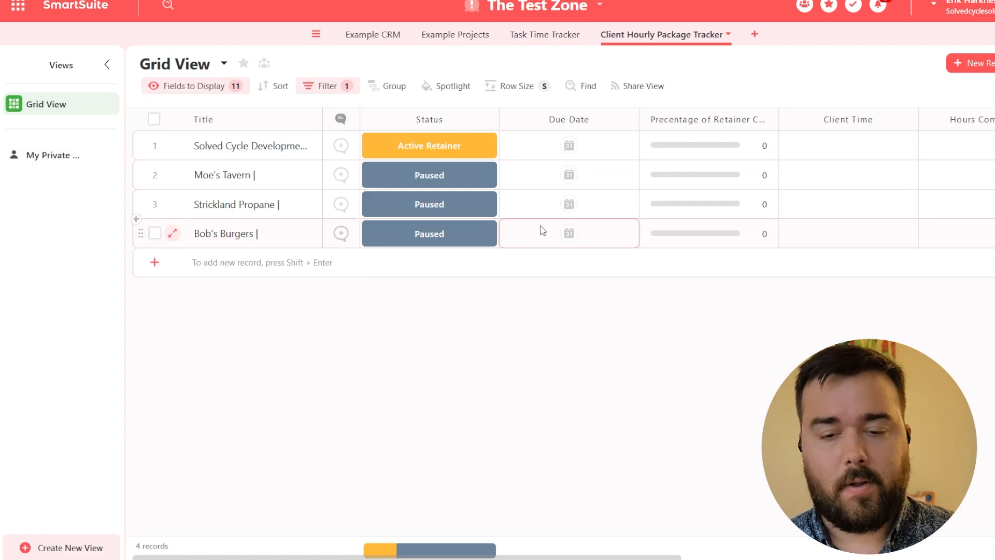
click(367, 36)
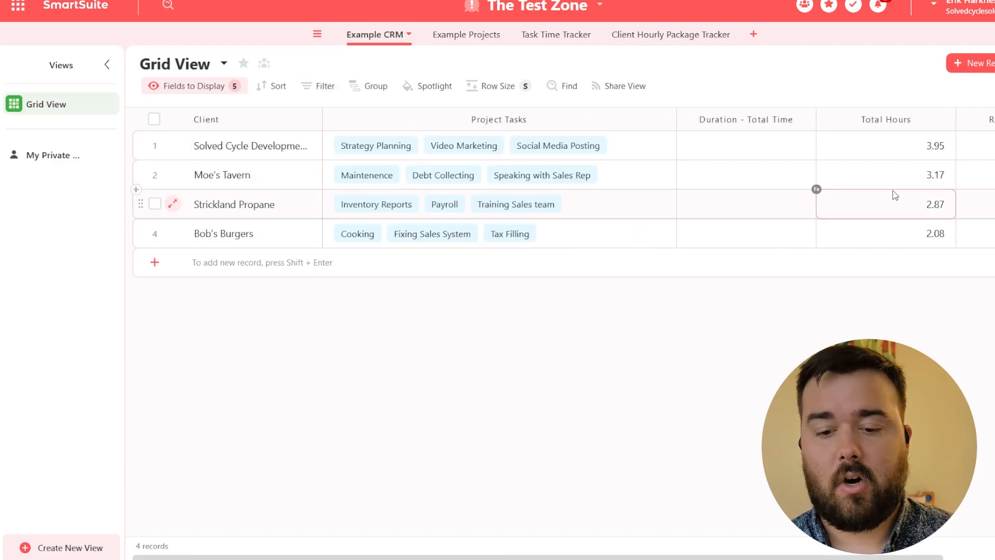
scroll(893, 196, right, 5)
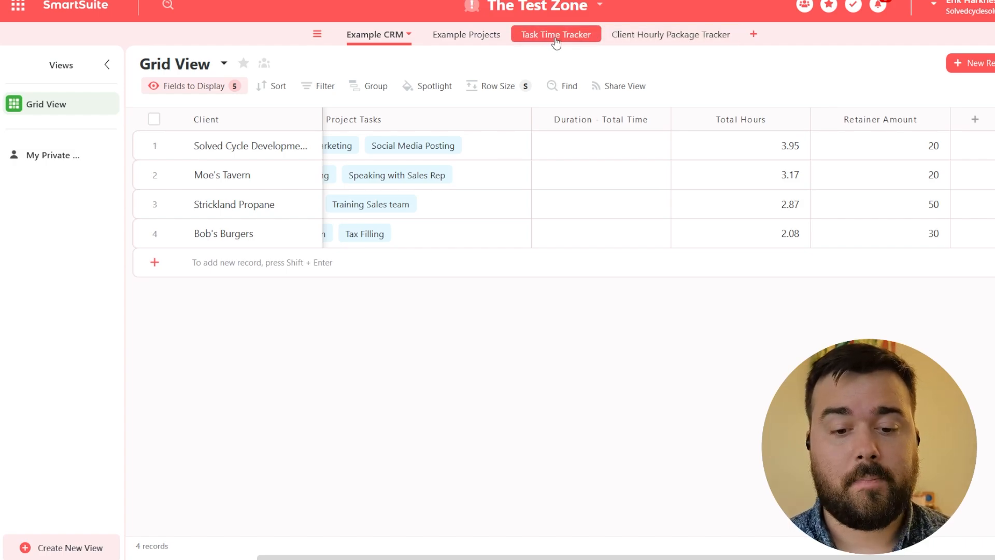
- Open the Client Hourly Package Tracker table and examine the linked client of each of its four records
click(662, 40)
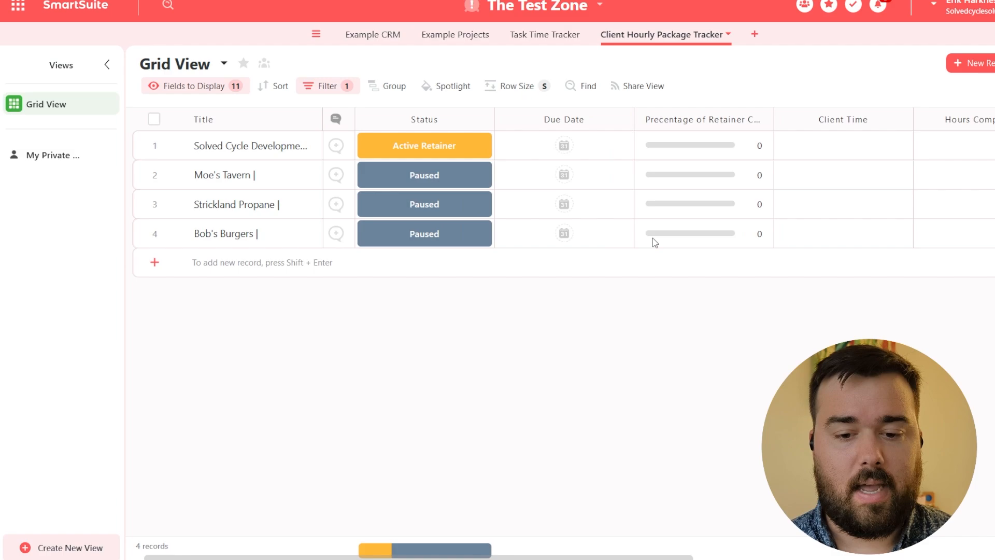
scroll(652, 238, right, 4)
scroll(652, 238, right, 4)
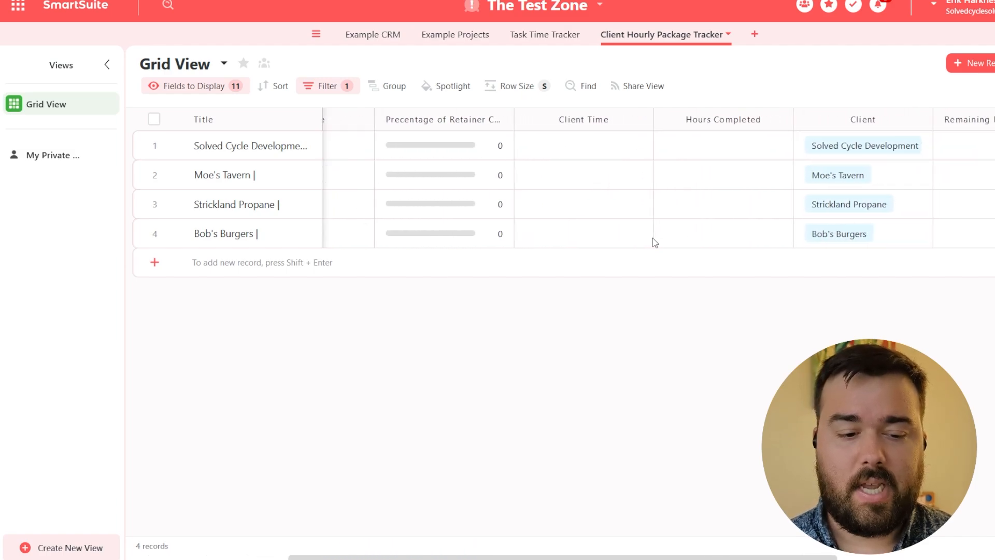
scroll(652, 237, right, 2)
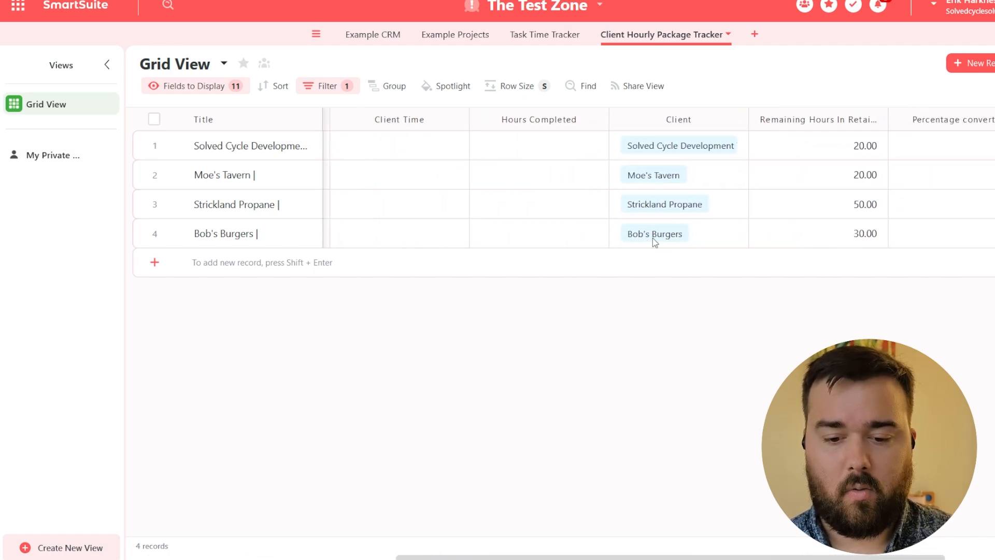
click(650, 144)
click(645, 187)
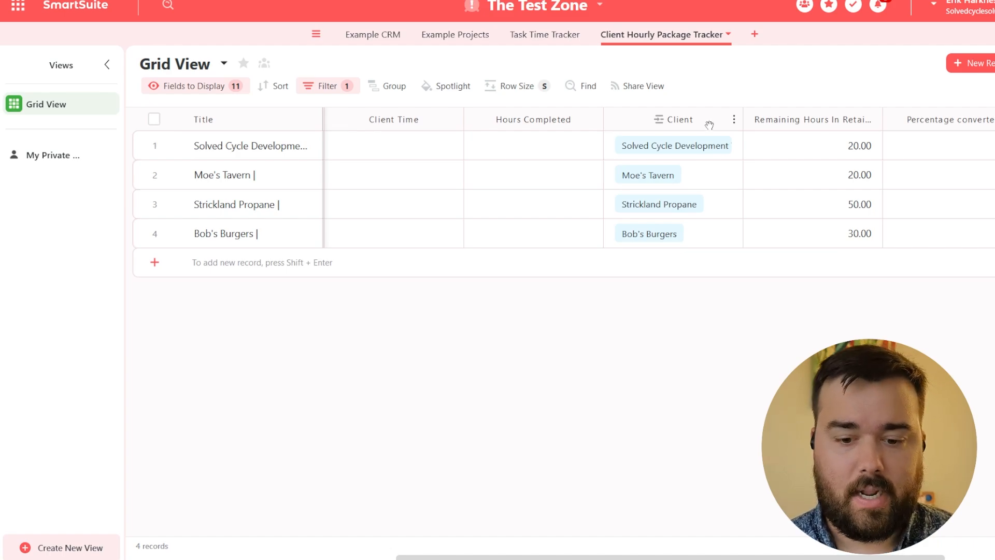
click(650, 176)
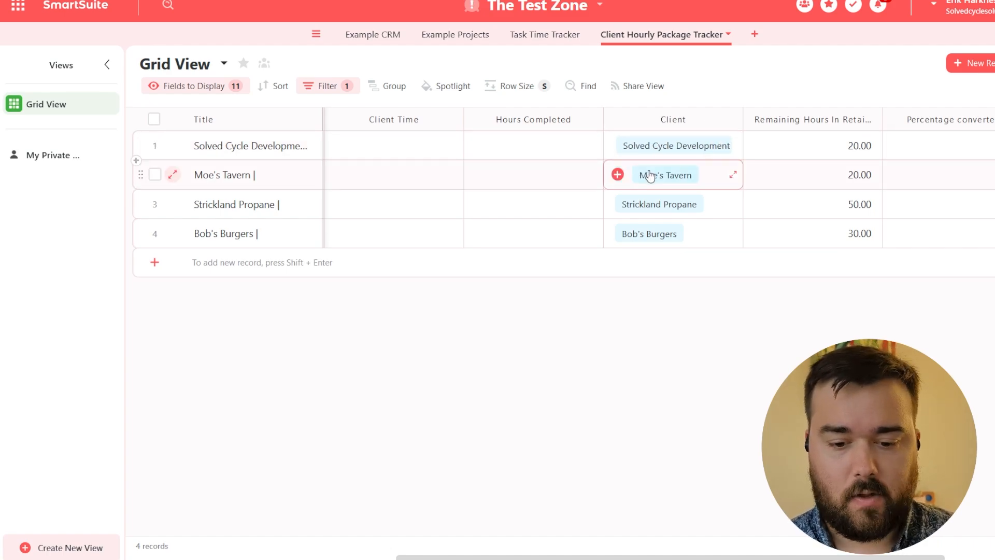
click(647, 204)
click(641, 235)
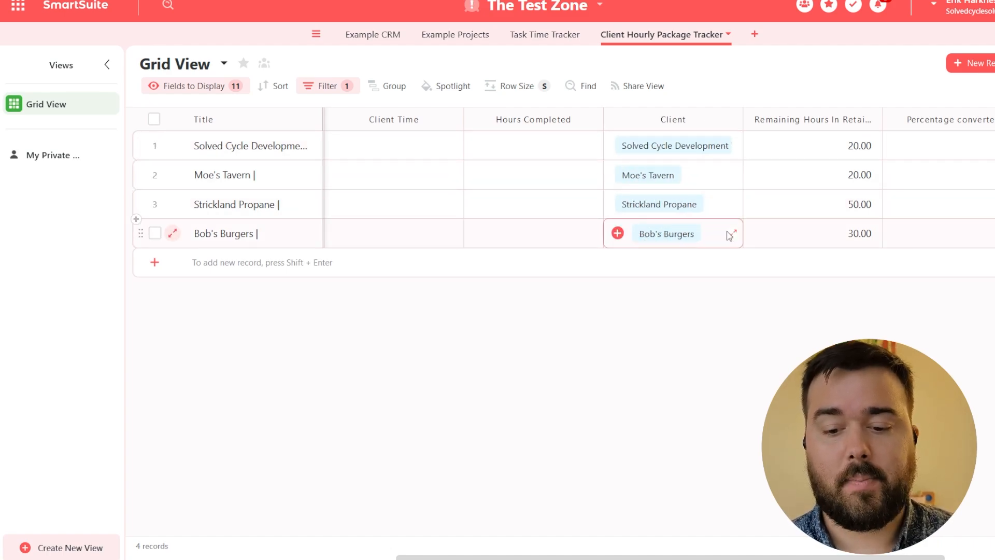
- Examine the remaining retainer hours of each client record
click(762, 213)
click(837, 151)
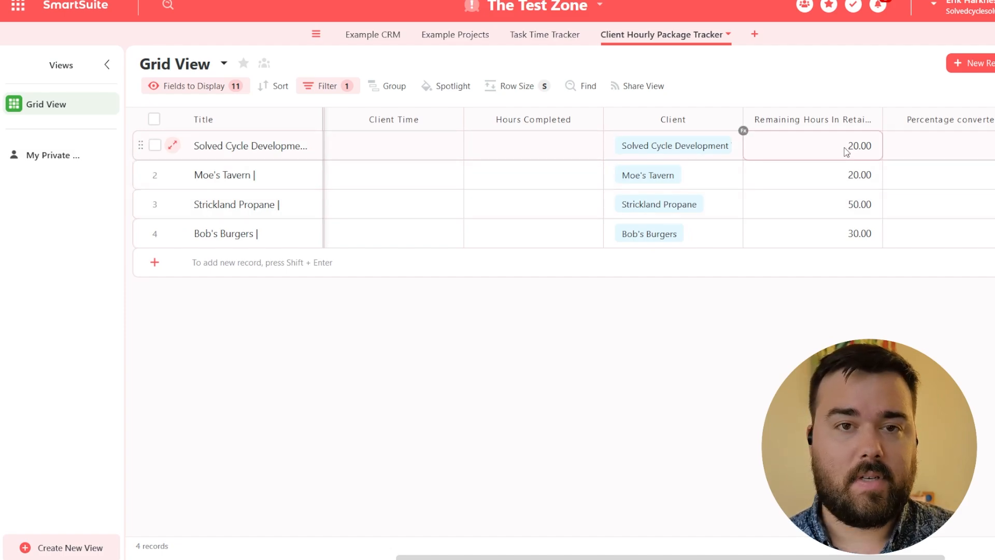
click(842, 175)
click(836, 205)
click(833, 236)
scroll(831, 242, right, 1)
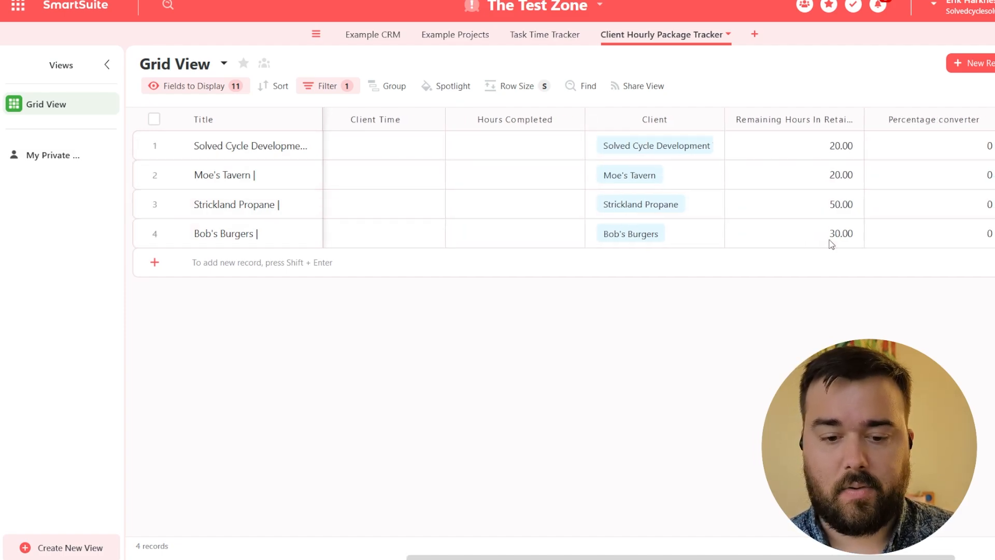
- Inspect the Hours Completed and Client Time columns and check the grouped client time records in Task Time Tracker
scroll(831, 244, left, 5)
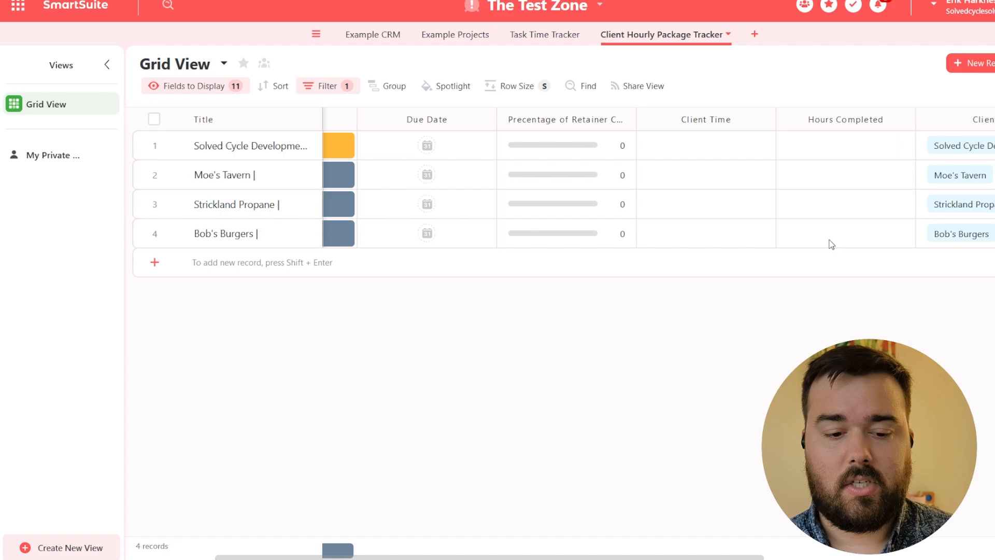
scroll(733, 202, left, 1)
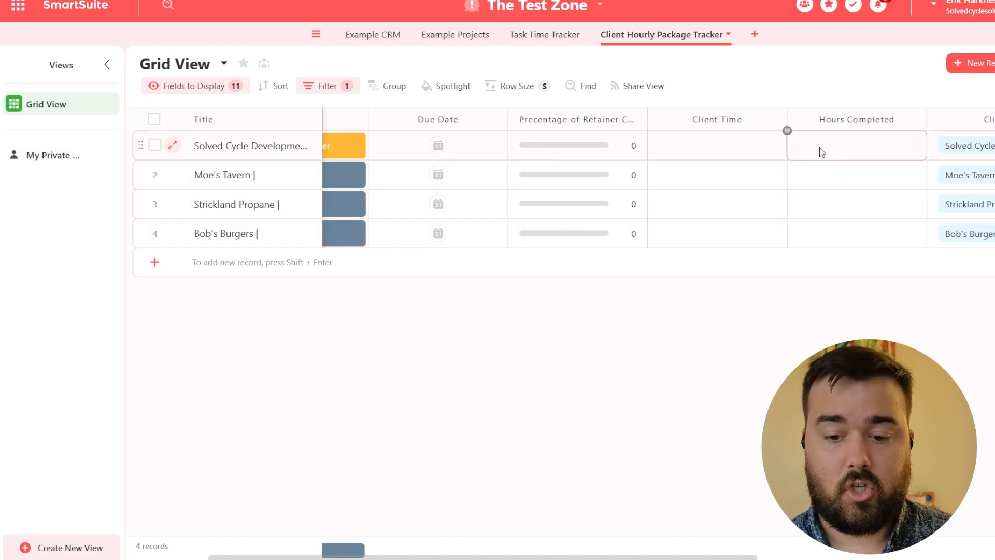
scroll(657, 139, left, 2)
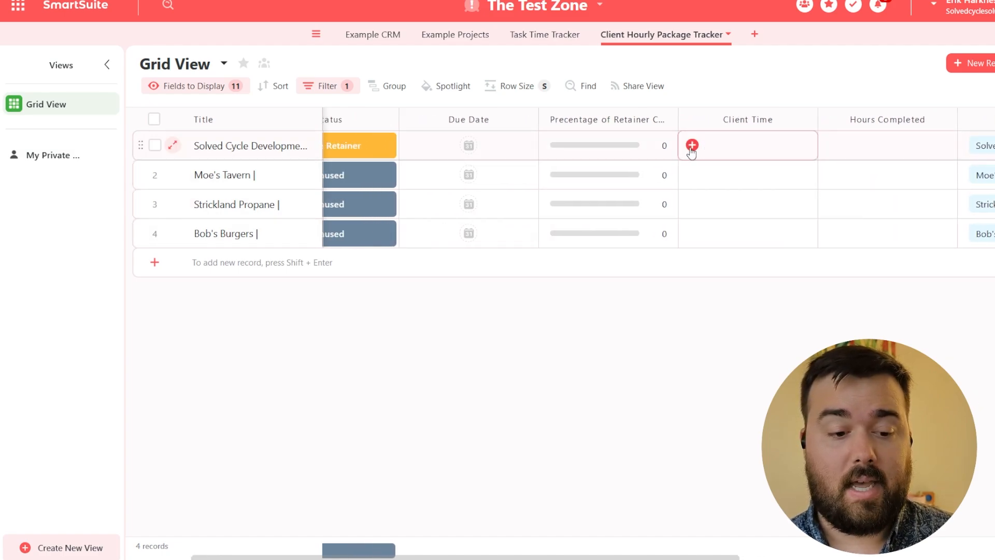
click(543, 36)
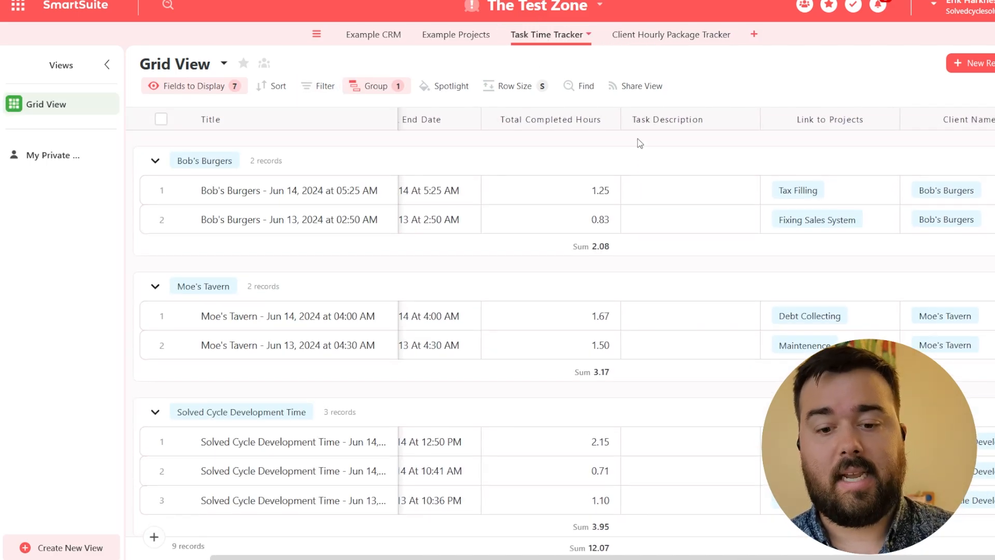
- In the Client Hourly Package Tracker, link the Jun 13 04:30 AM and Jun 14 04:00 AM Moe's Tavern time records to Moe's Tavern's Client Time field
click(626, 36)
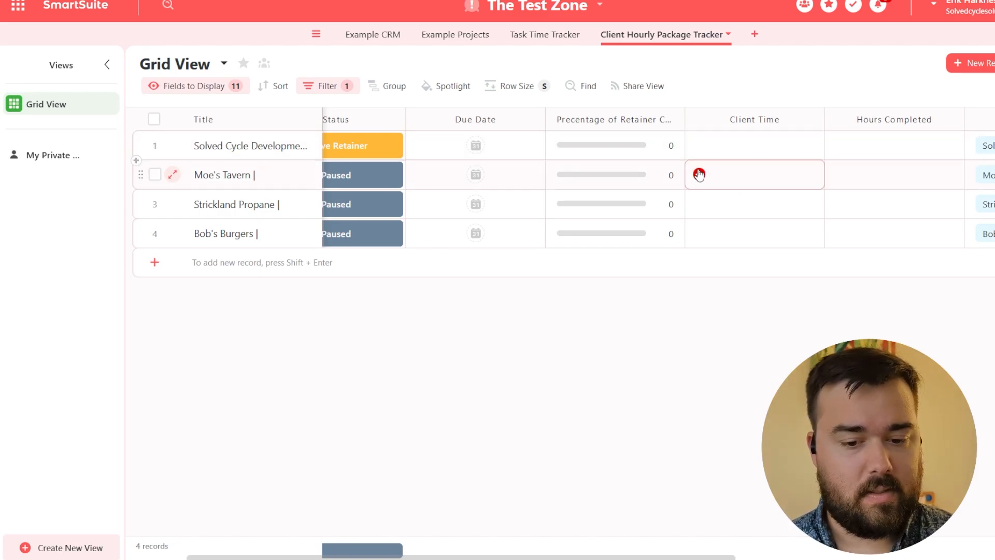
click(699, 174)
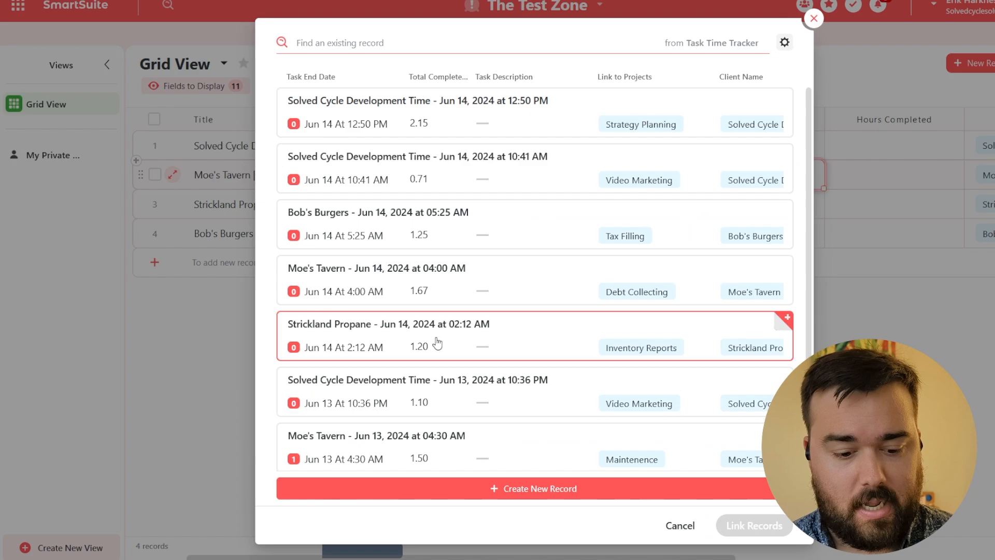
scroll(436, 343, down, 2)
click(381, 333)
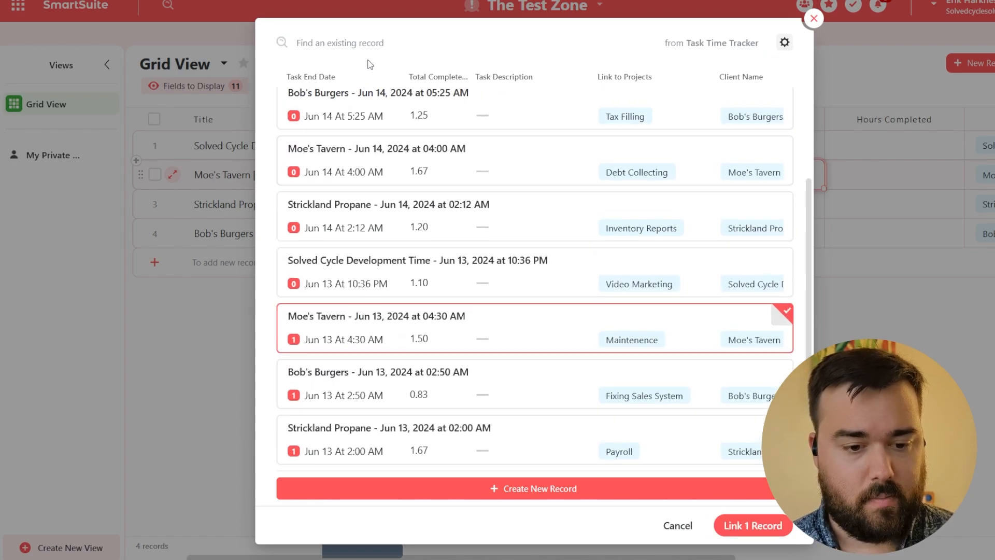
click(358, 167)
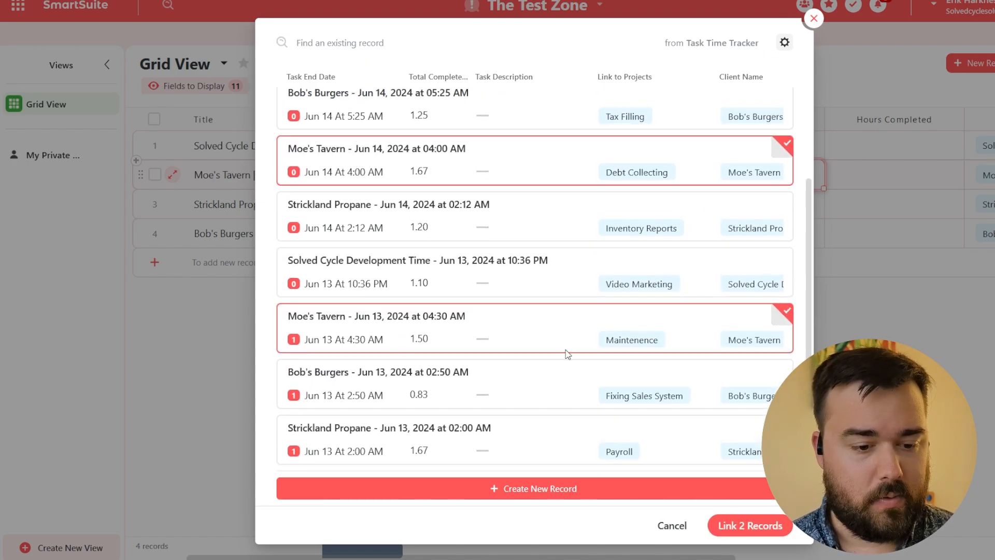
click(750, 525)
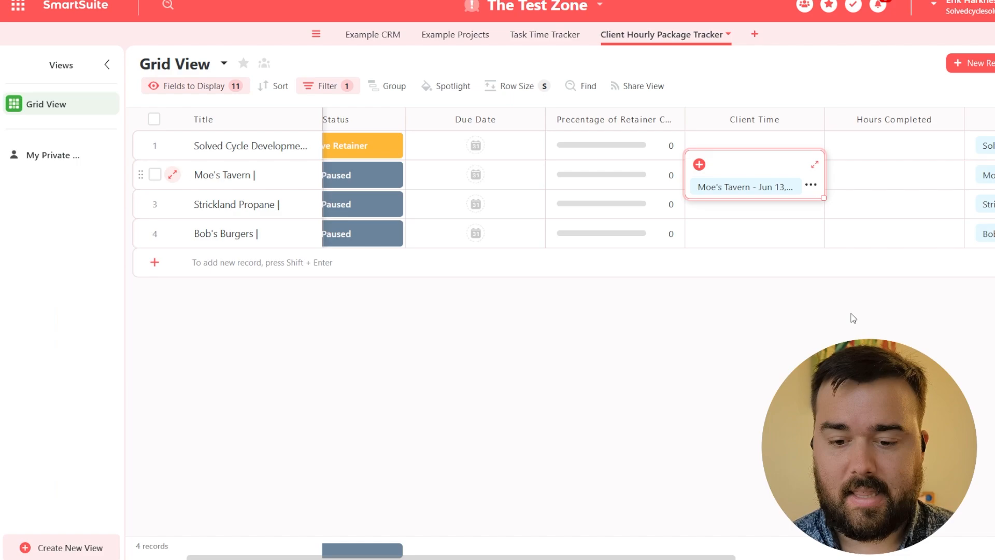
click(787, 363)
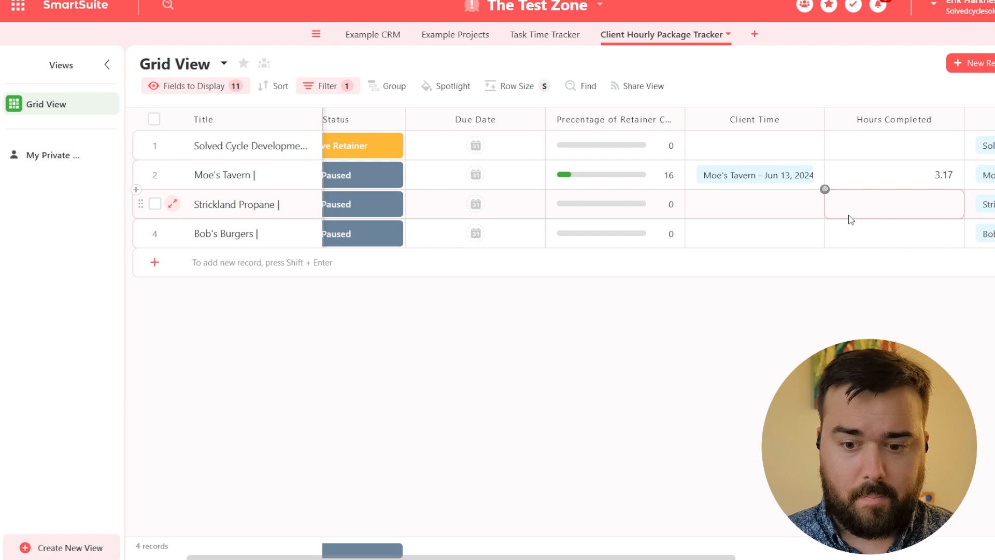
- Review the Hours Completed field's rollup settings, including its linked record field and rollup field, without changing them
click(955, 119)
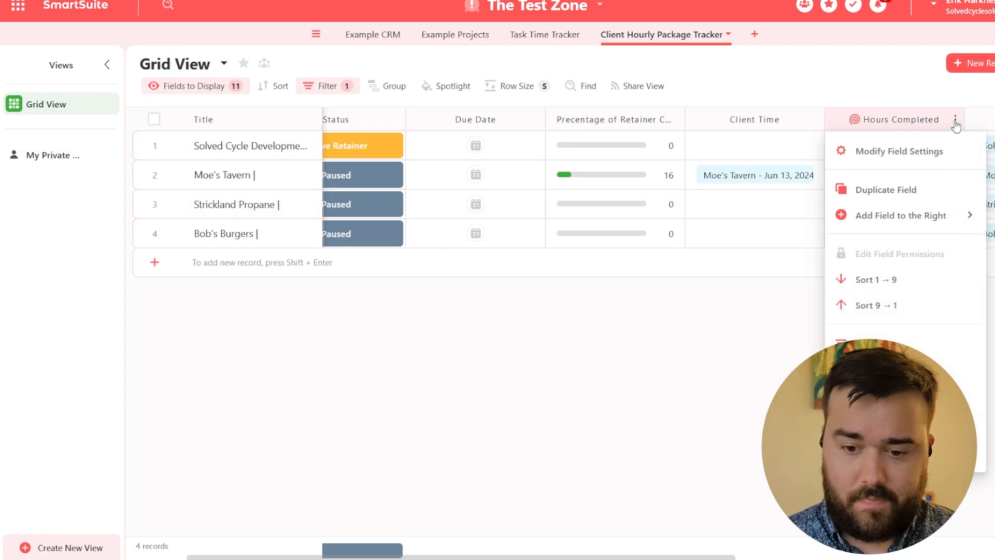
click(896, 151)
scroll(879, 231, down, 1)
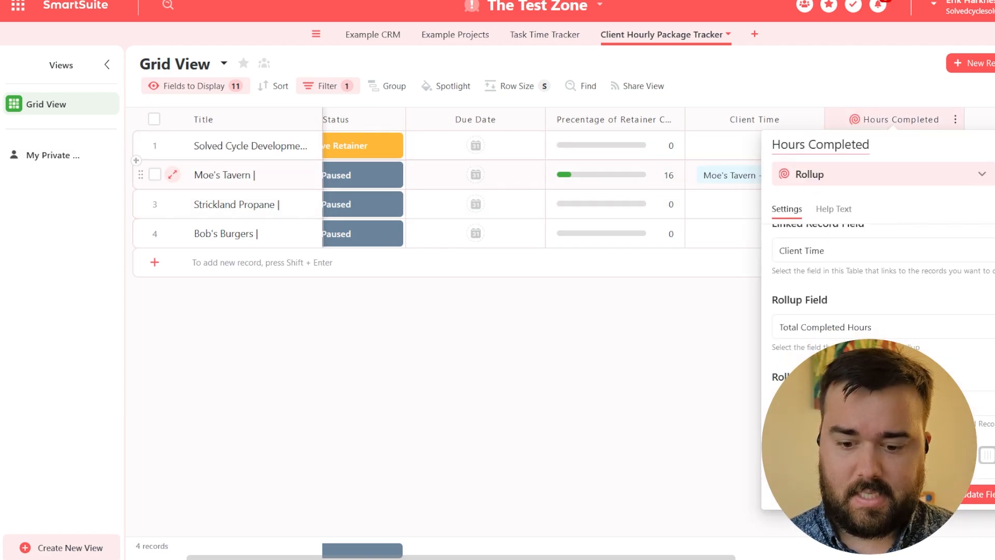
scroll(858, 339, up, 1)
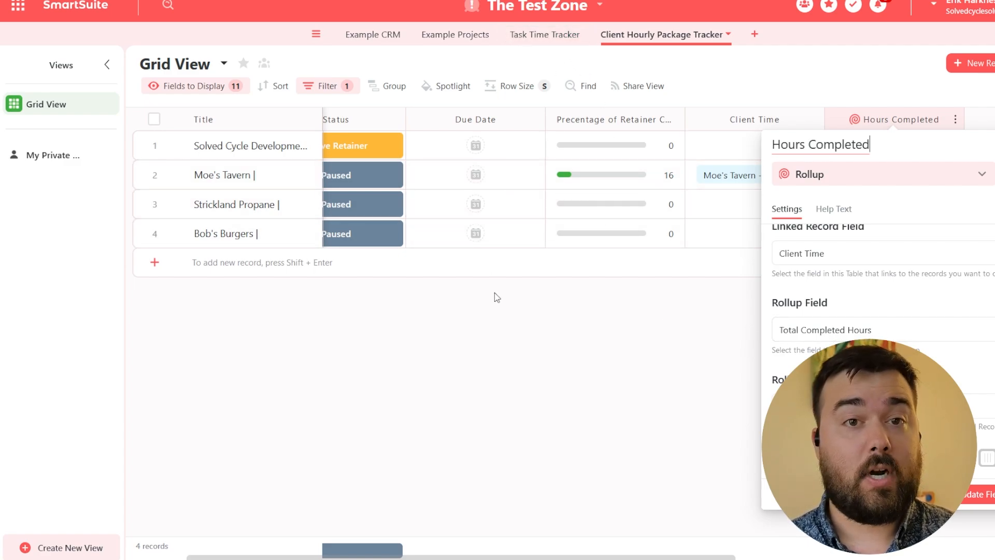
click(535, 434)
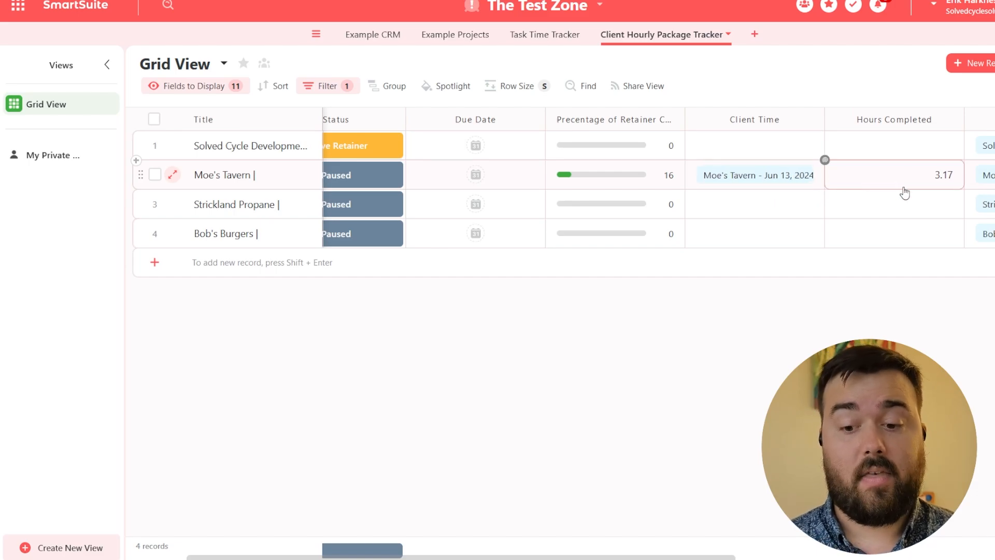
- Compare Moe's Tavern's completed hours in the Client Hourly Package Tracker with its grouped records in Task Time Tracker
scroll(905, 191, right, 2)
scroll(903, 191, right, 1)
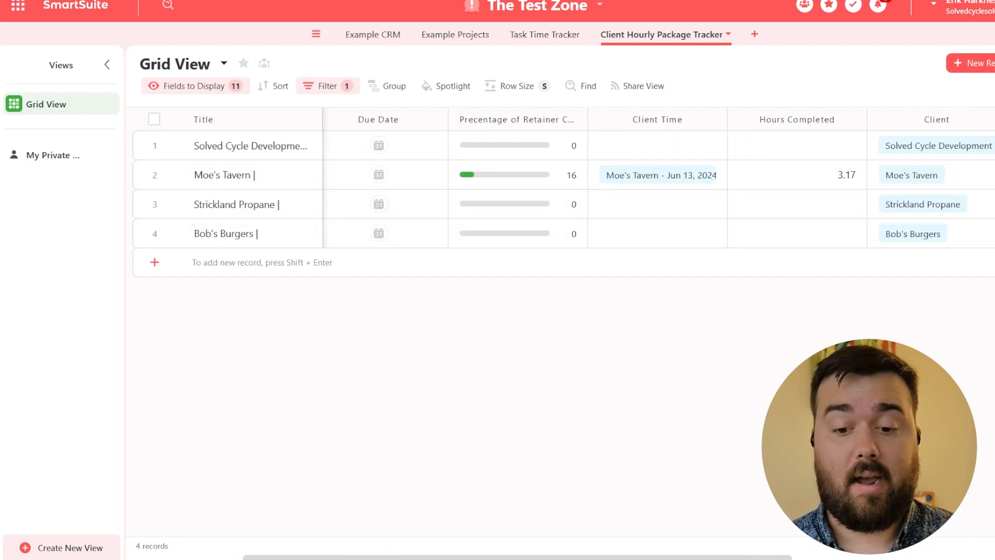
scroll(658, 192, left, 1)
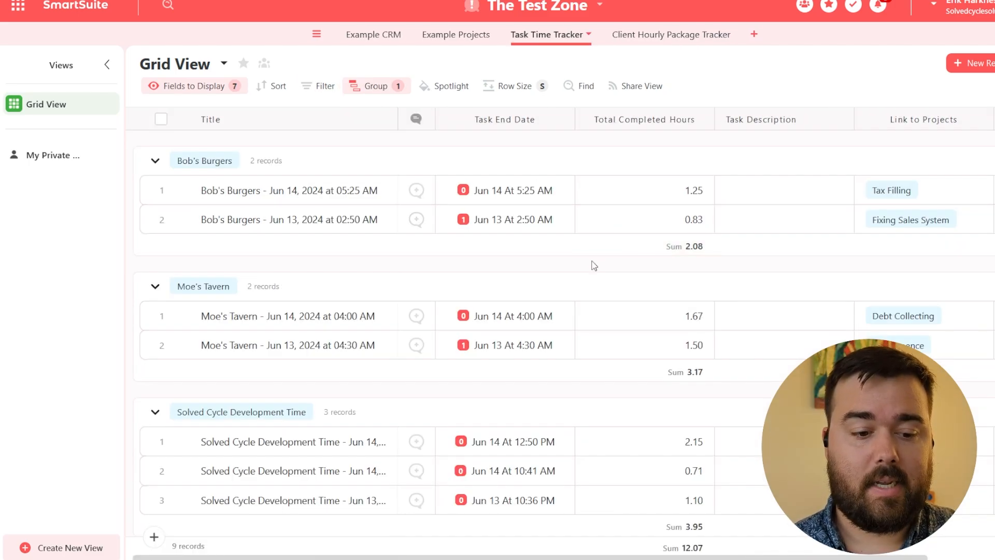
scroll(594, 266, down, 1)
scroll(594, 266, down, 1)
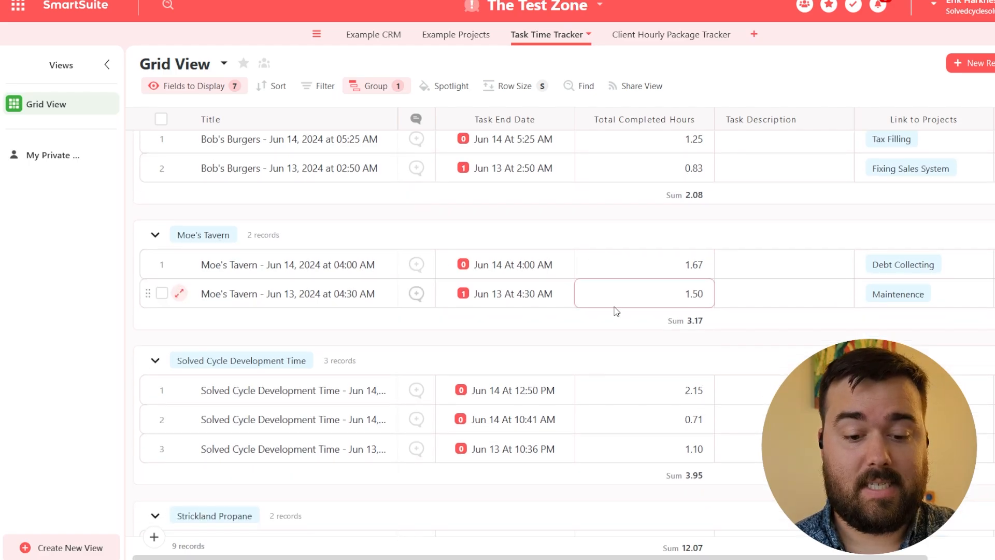
click(663, 37)
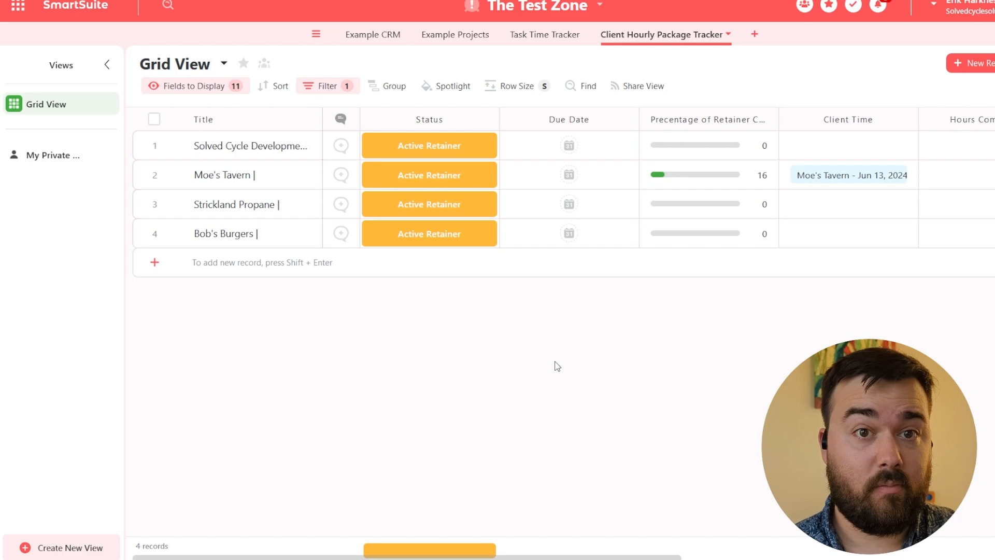
- Examine the linked projects and client names in Task Time Tracker and the total time per project in Example Projects
click(556, 37)
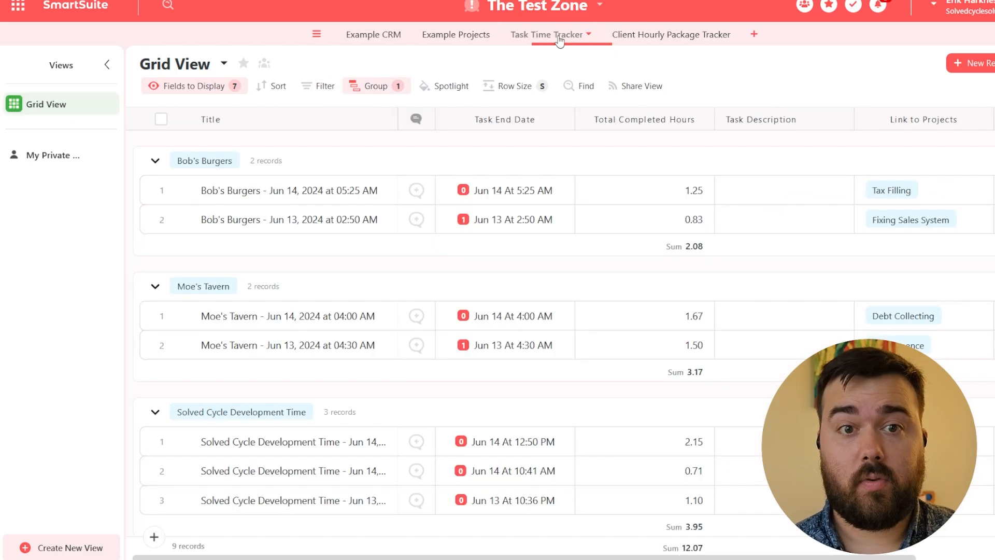
scroll(541, 289, right, 5)
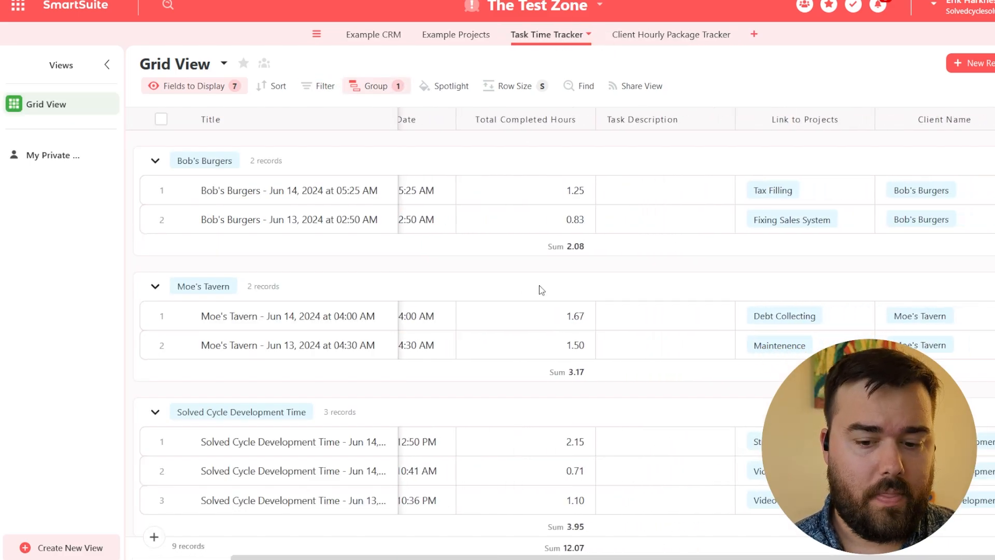
scroll(541, 290, right, 1)
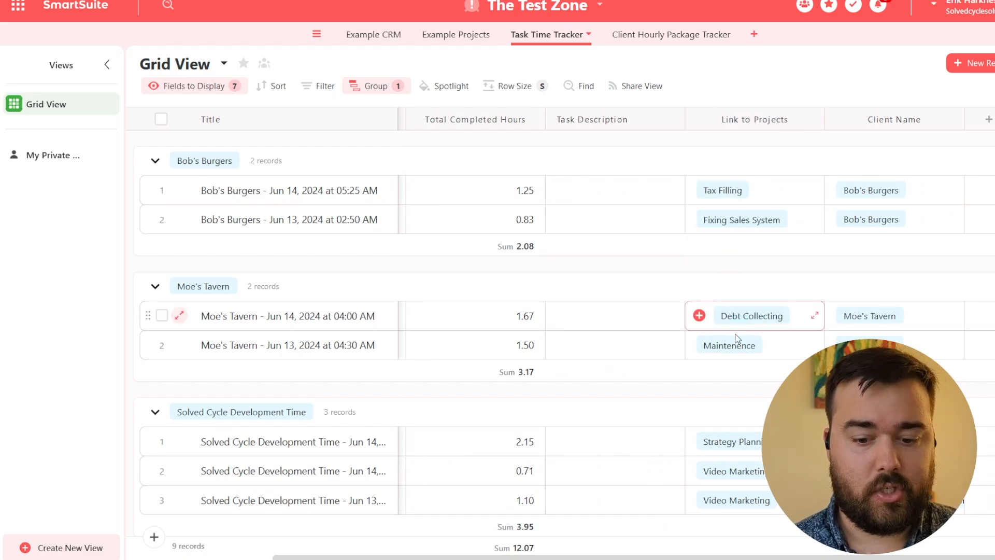
scroll(736, 357, down, 1)
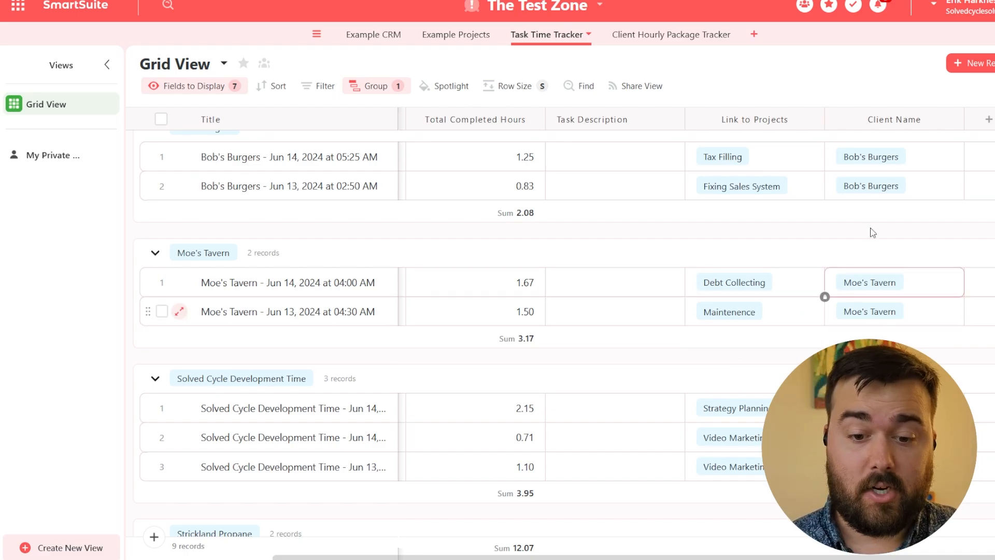
click(457, 36)
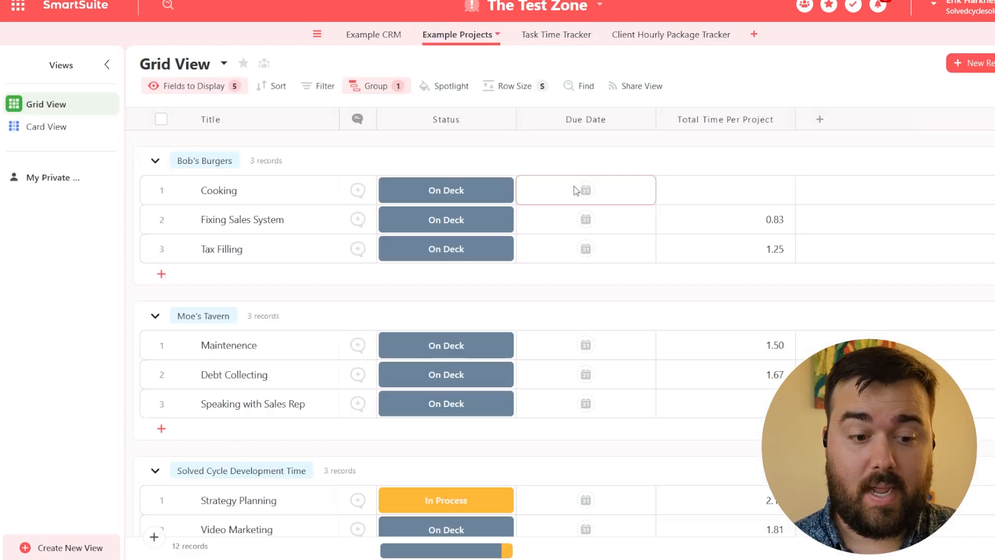
scroll(638, 275, down, 1)
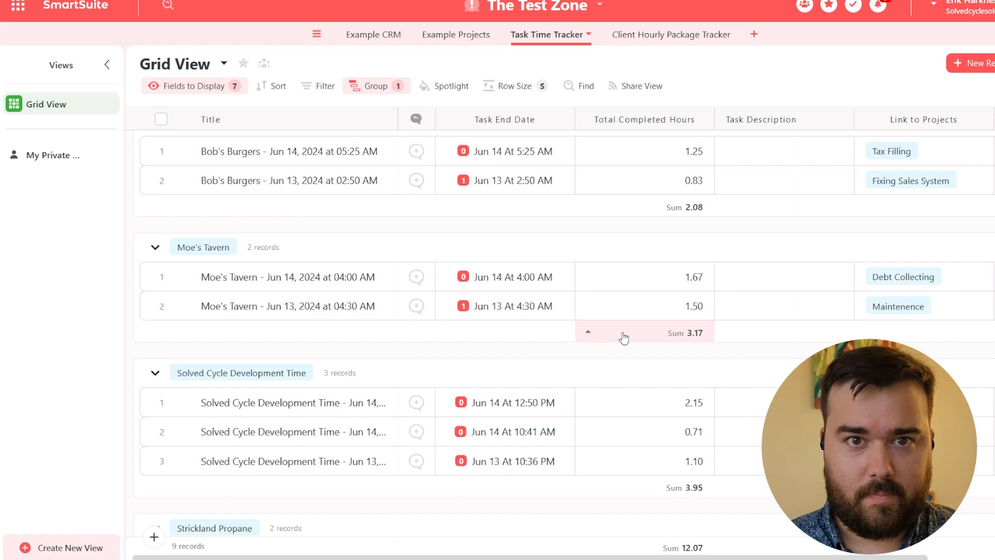
- Open the automations of The Test Zone solution and start a new automation
click(591, 9)
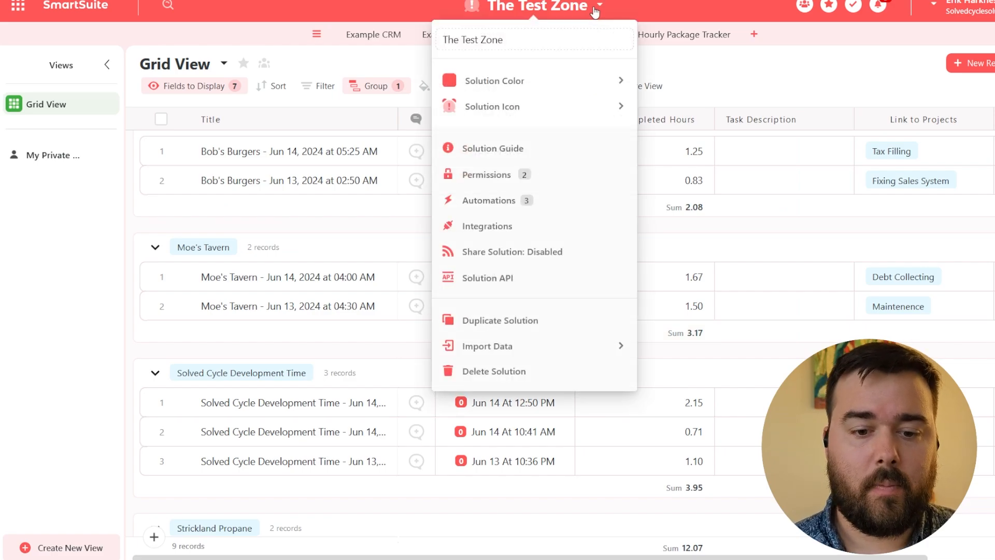
click(499, 202)
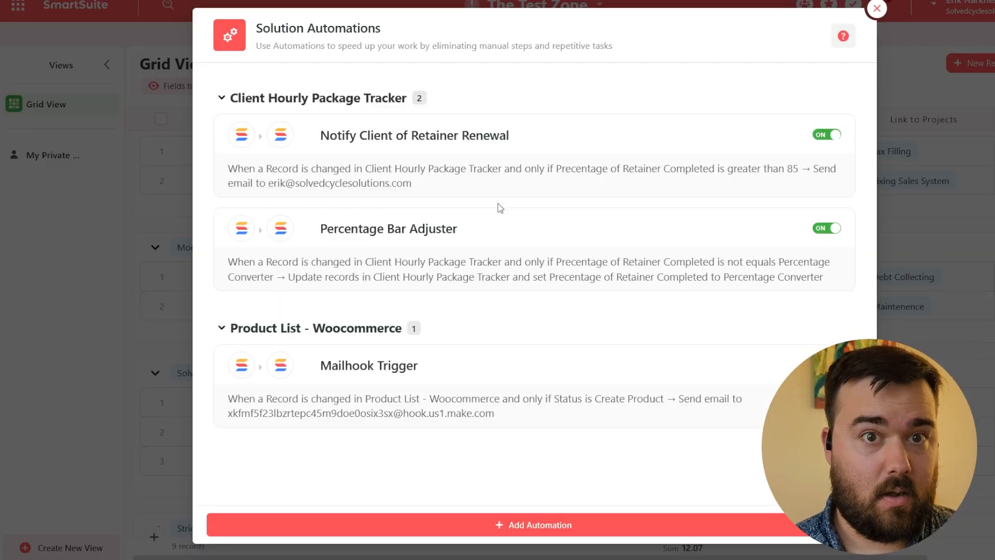
click(539, 525)
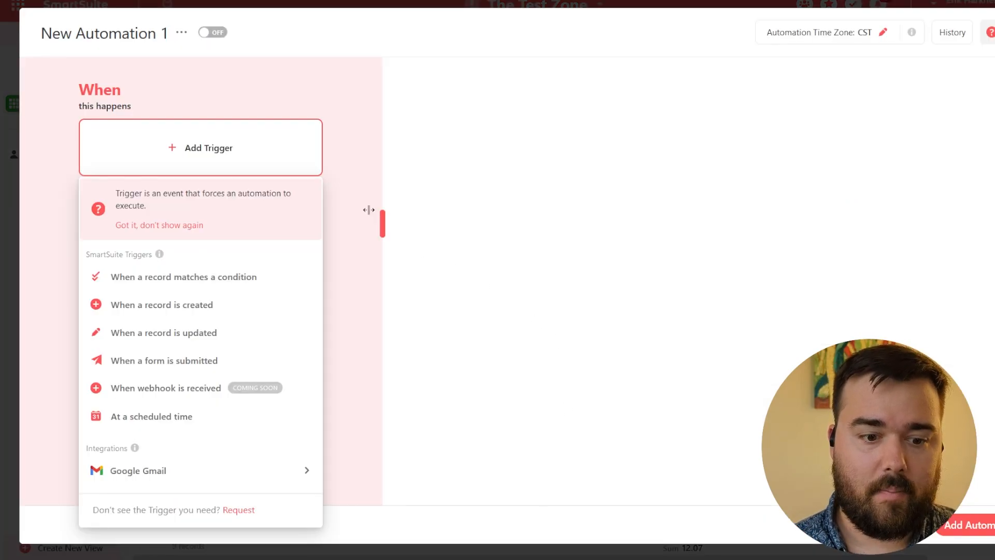
- Rename the new automation "Synching TimeTracker to Client Retainer"
click(134, 32)
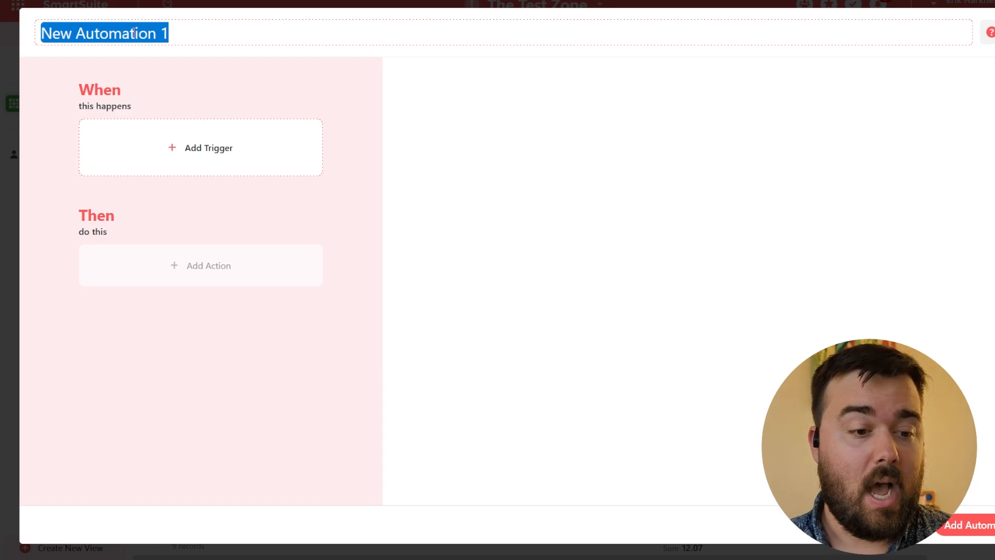
text(Synching Au)
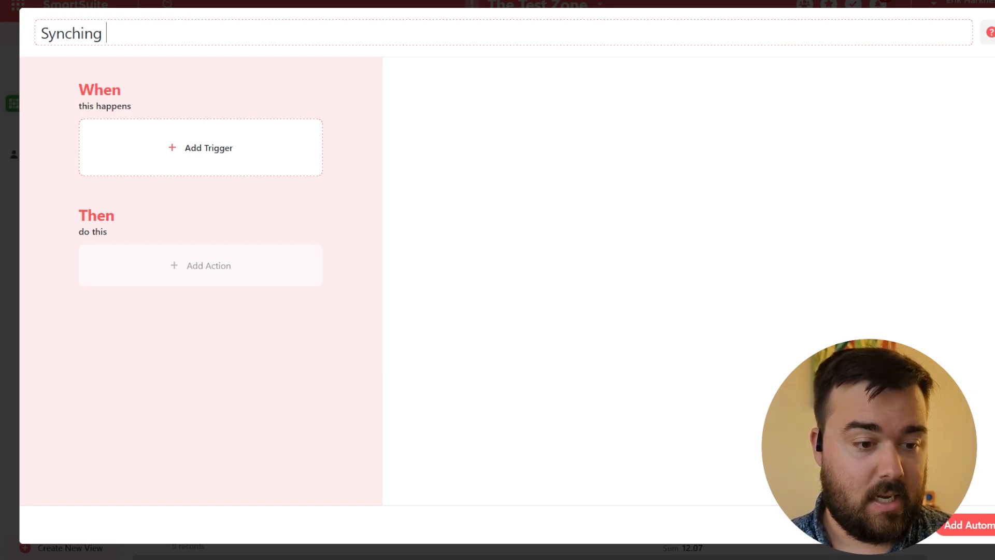
key(BackSpace)
key(BackSpace)
text(Time)
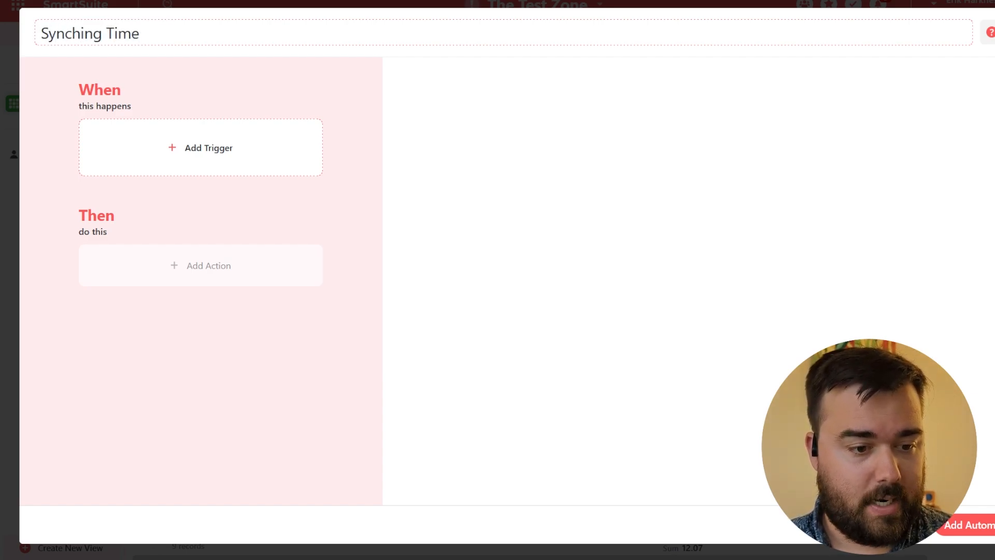
text(Tracker to )
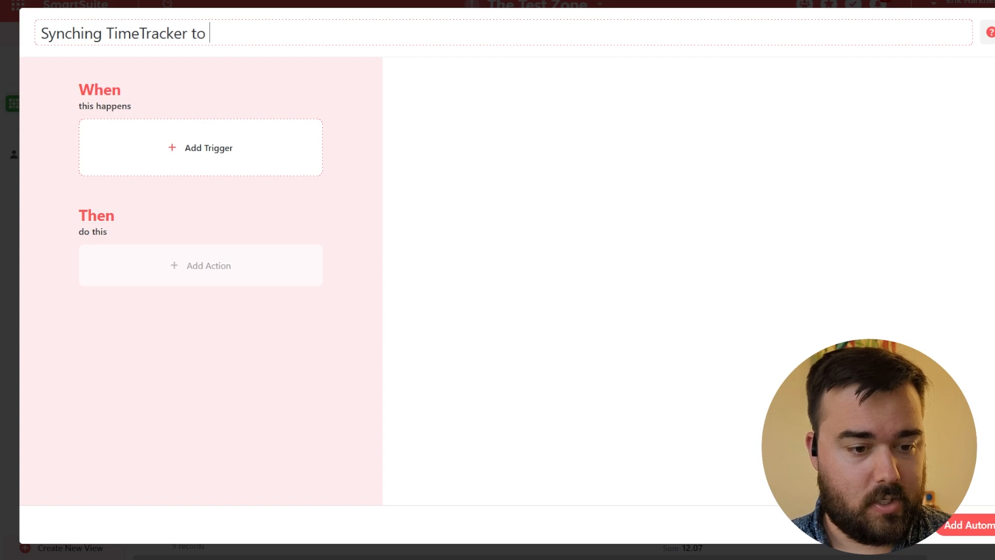
text(Client Retainer)
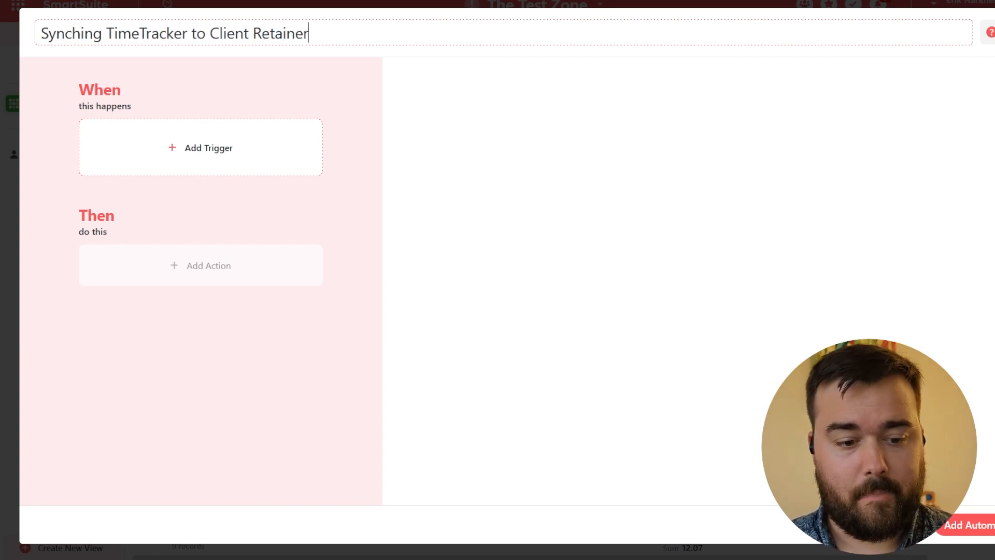
key(Return)
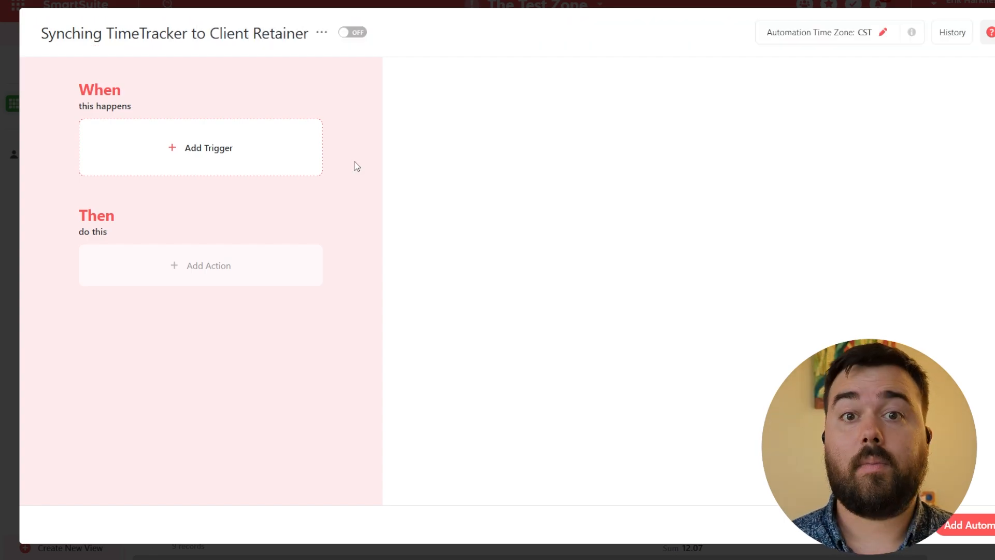
- Trigger the automation when a Task Time Tracker record matches the condition that Client Name is not empty
click(226, 146)
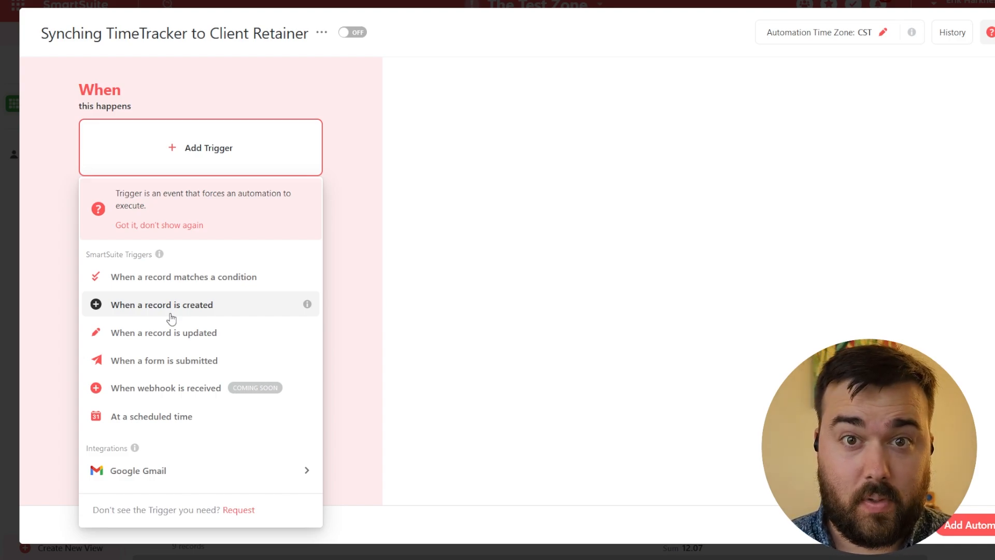
click(205, 283)
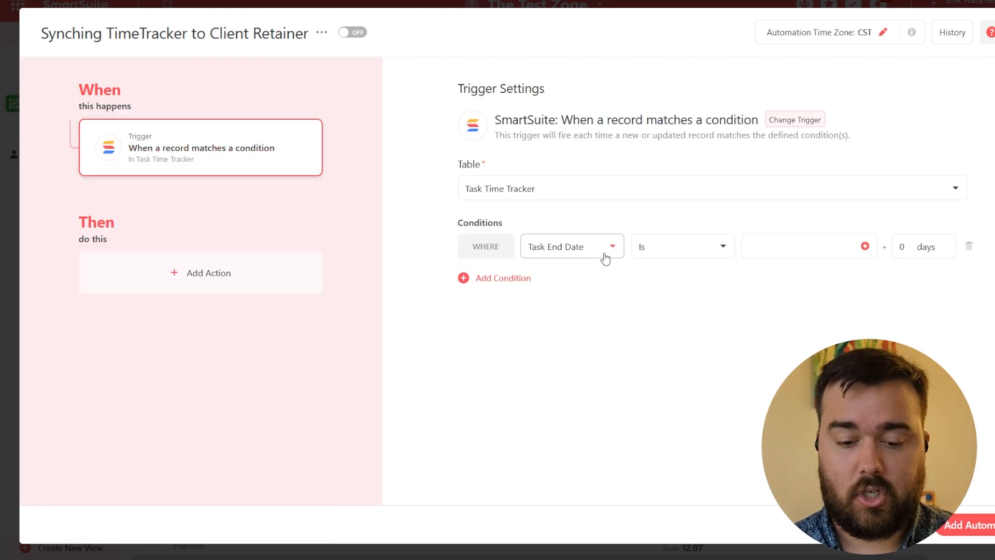
click(602, 254)
scroll(593, 337, down, 1)
scroll(594, 338, up, 1)
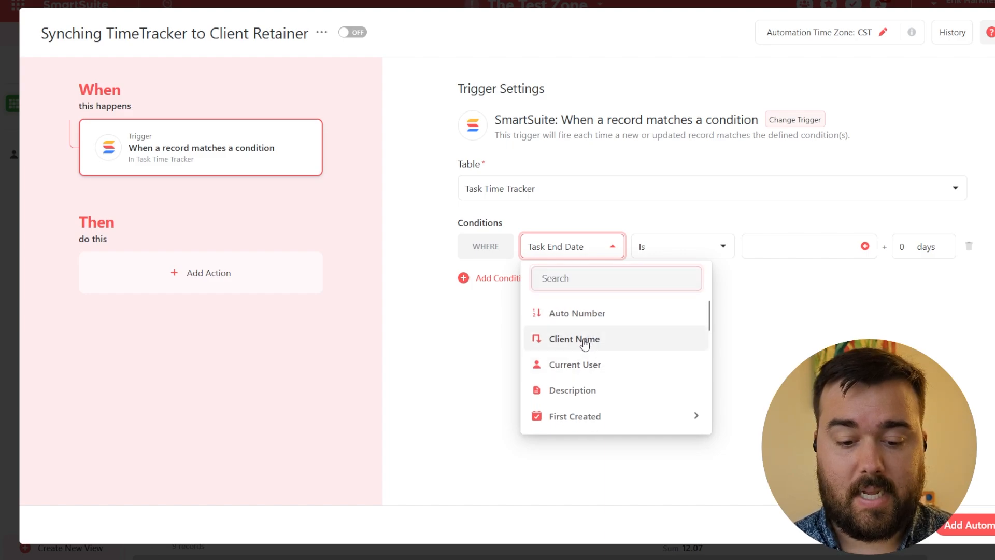
click(593, 339)
click(714, 251)
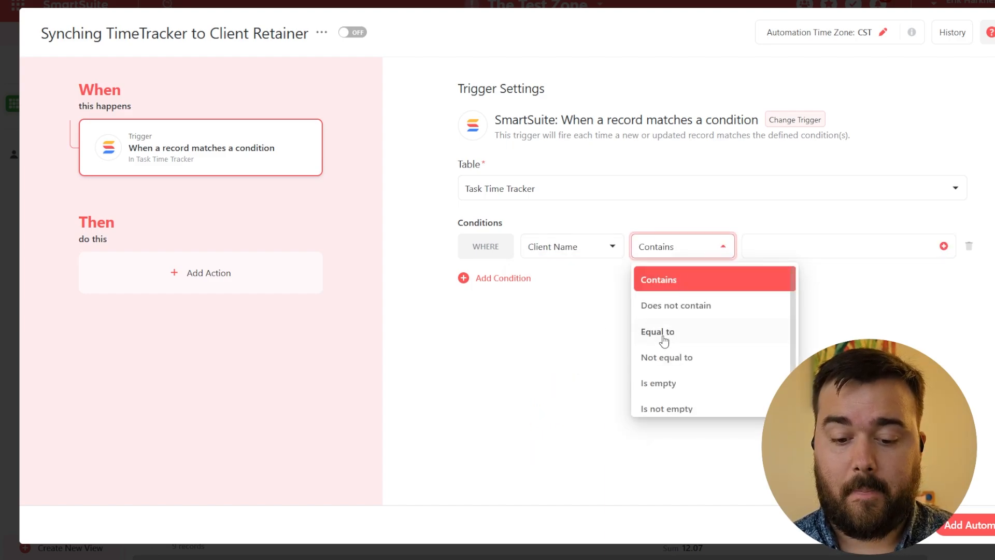
scroll(680, 357, down, 1)
scroll(680, 357, down, 1)
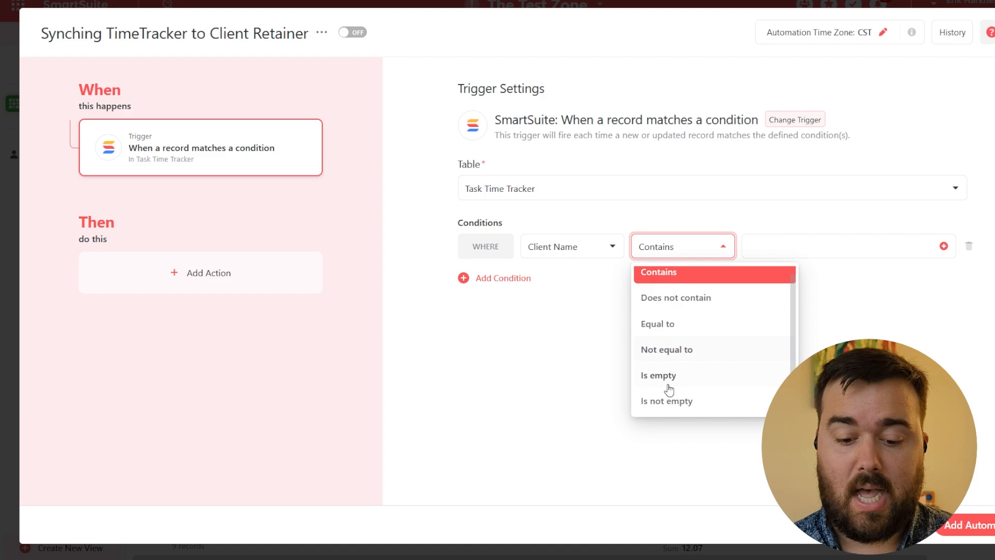
click(675, 402)
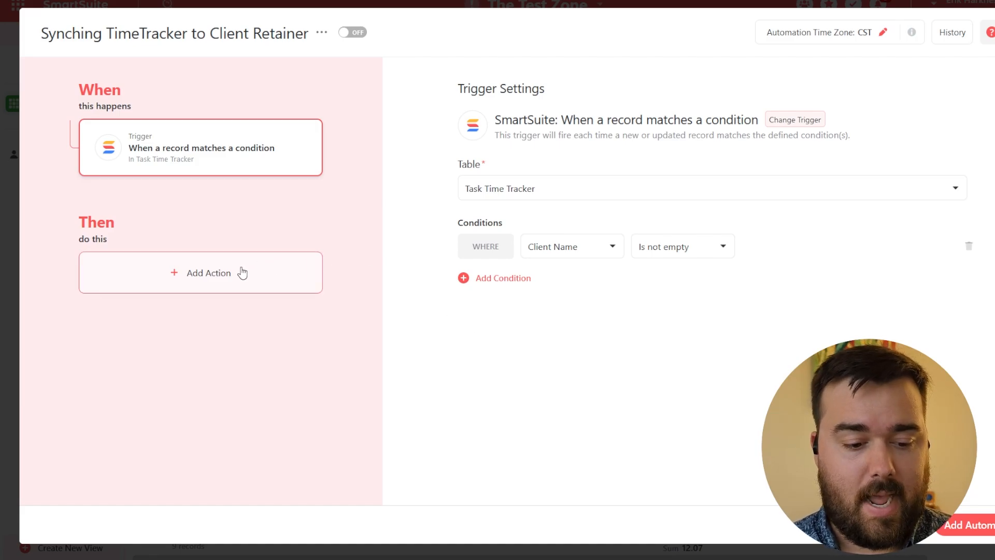
- Add a Find records action on the Client Hourly Package Tracker table and set it to find a single record
click(218, 276)
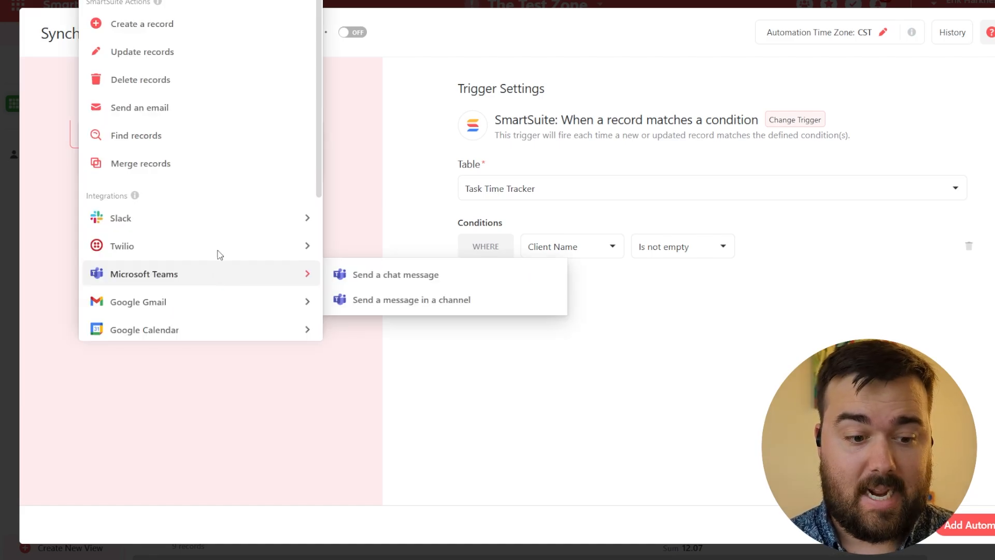
click(173, 138)
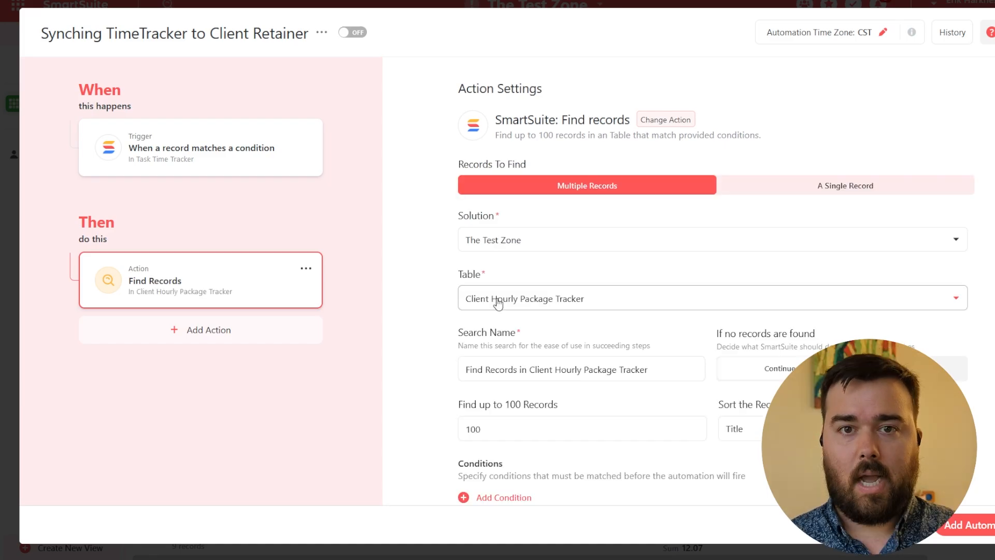
scroll(440, 311, down, 1)
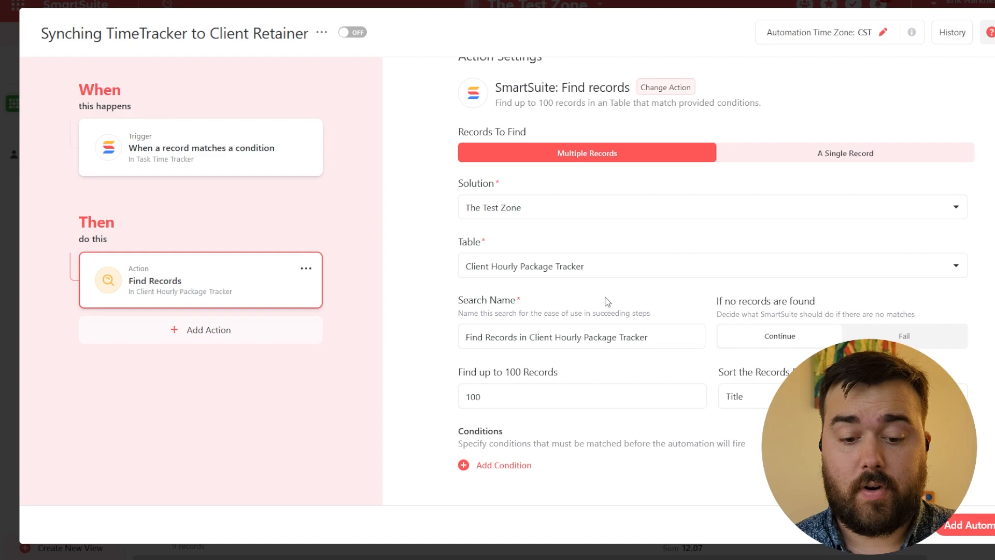
click(854, 152)
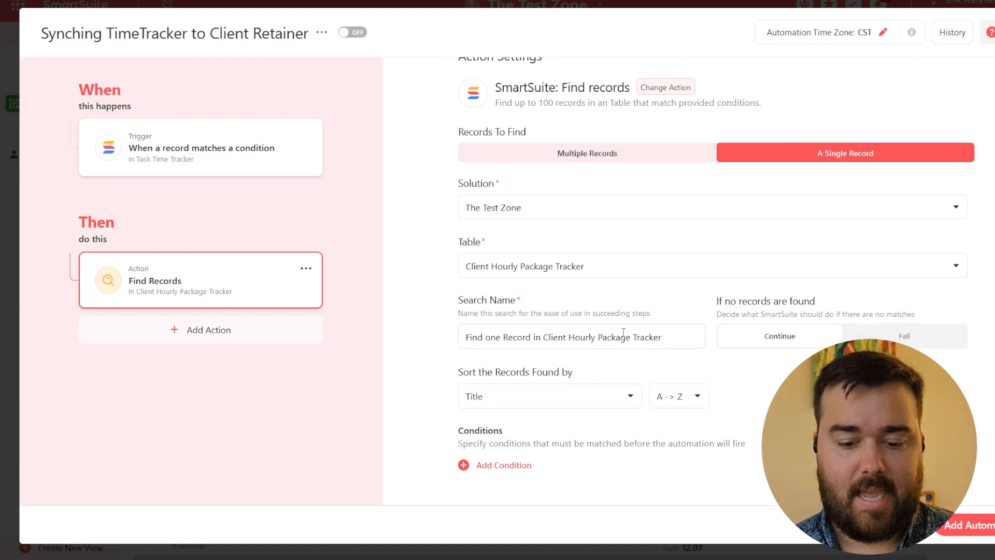
- Name the search of the Find records action "Finding Retainer"
click(601, 336)
triple_click(602, 336)
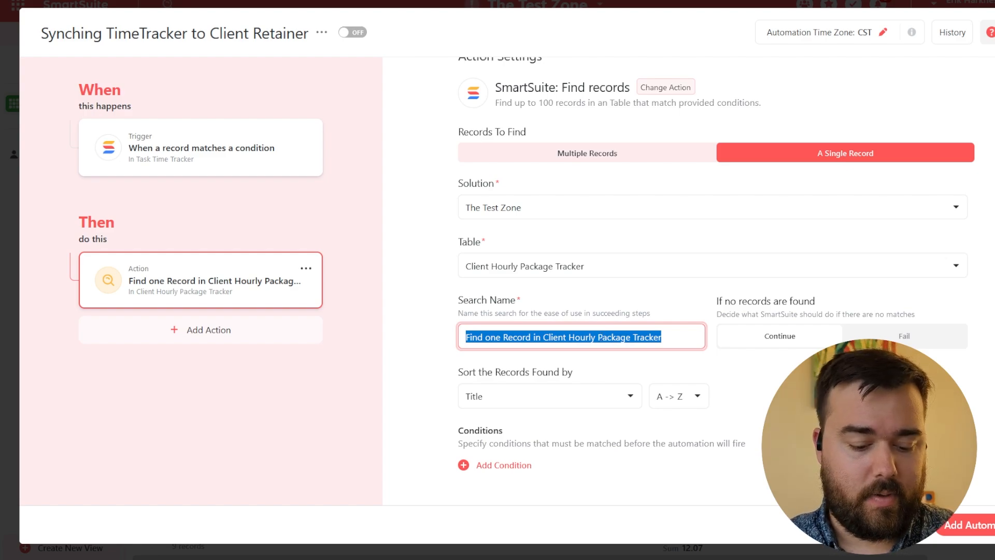
text(Finding Reatiner)
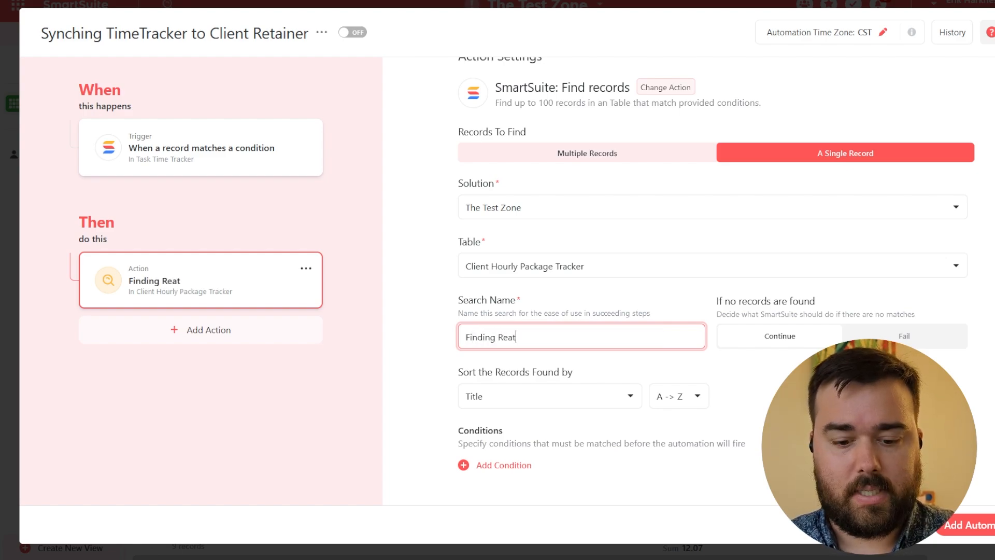
key(BackSpace)
key(BackSpace)
key(BackSpace)
key(BackSpace)
key(BackSpace)
key(BackSpace)
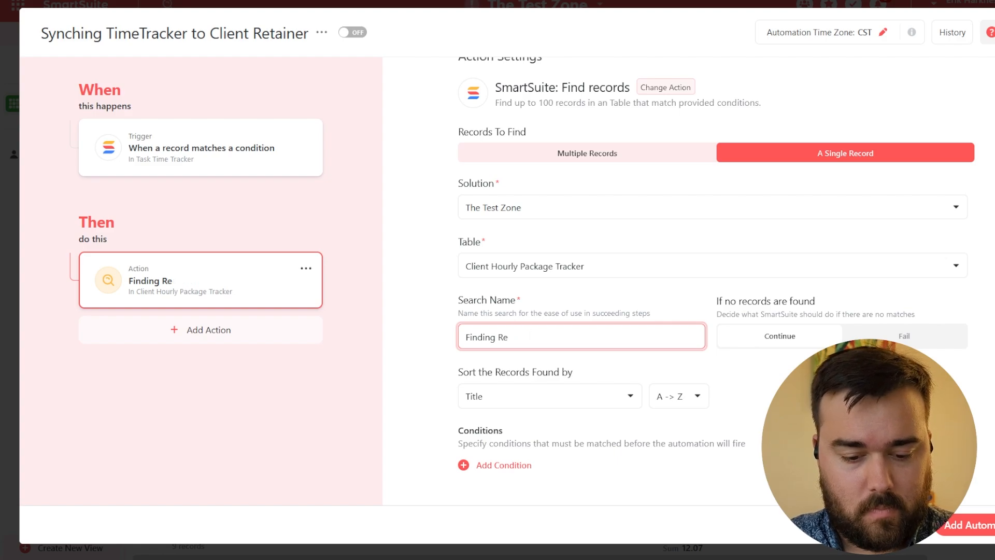
text(tainer)
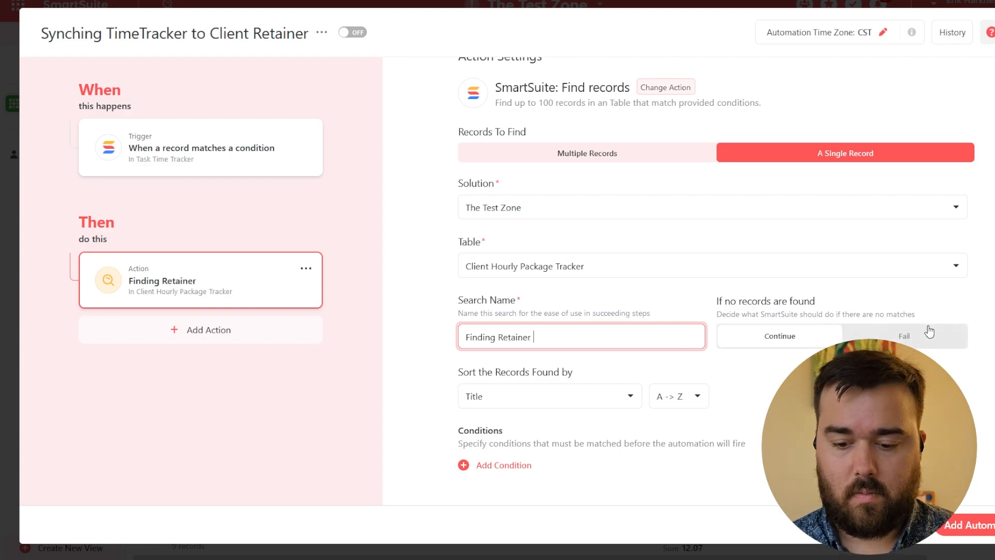
- Add a search condition requiring Client to contain the Client Name field from the trigger
click(506, 466)
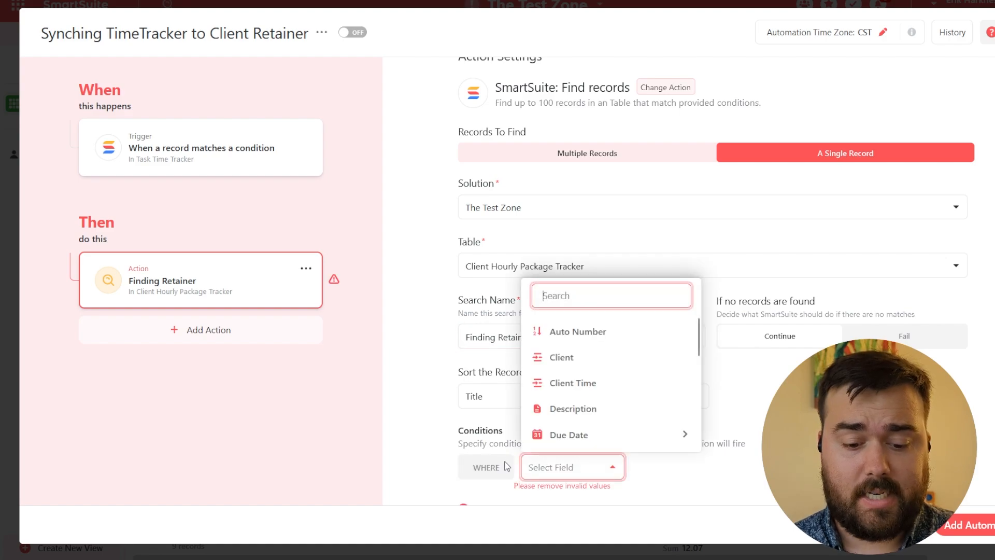
click(573, 365)
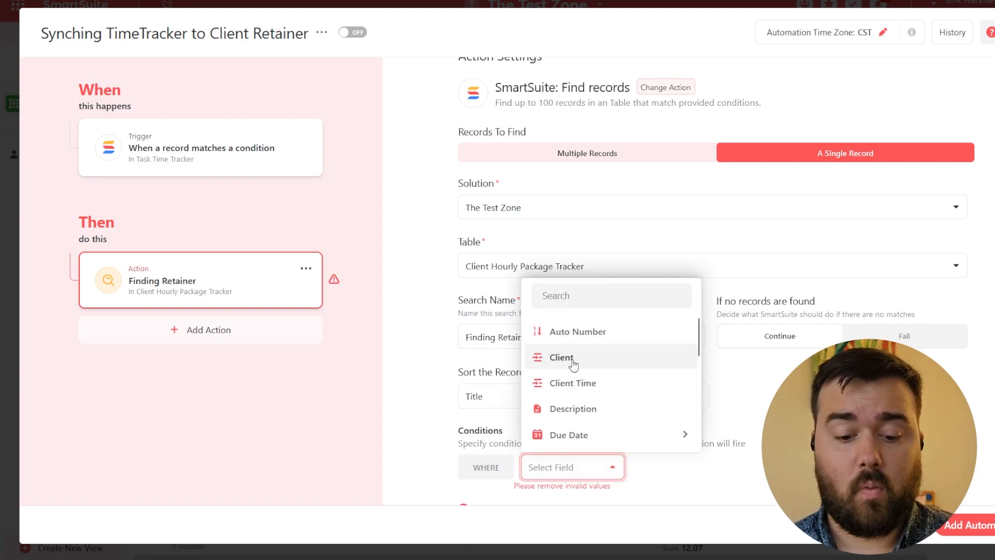
click(754, 467)
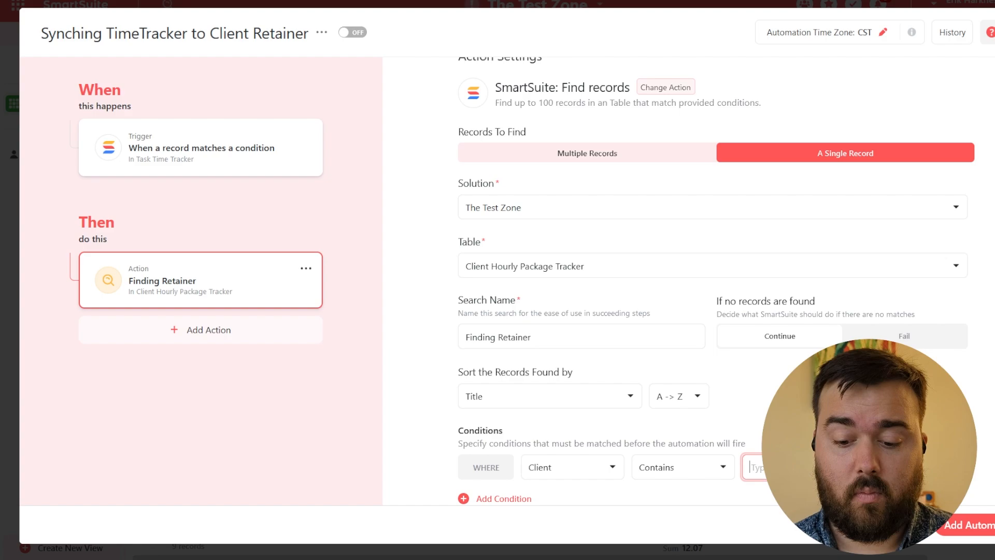
click(953, 467)
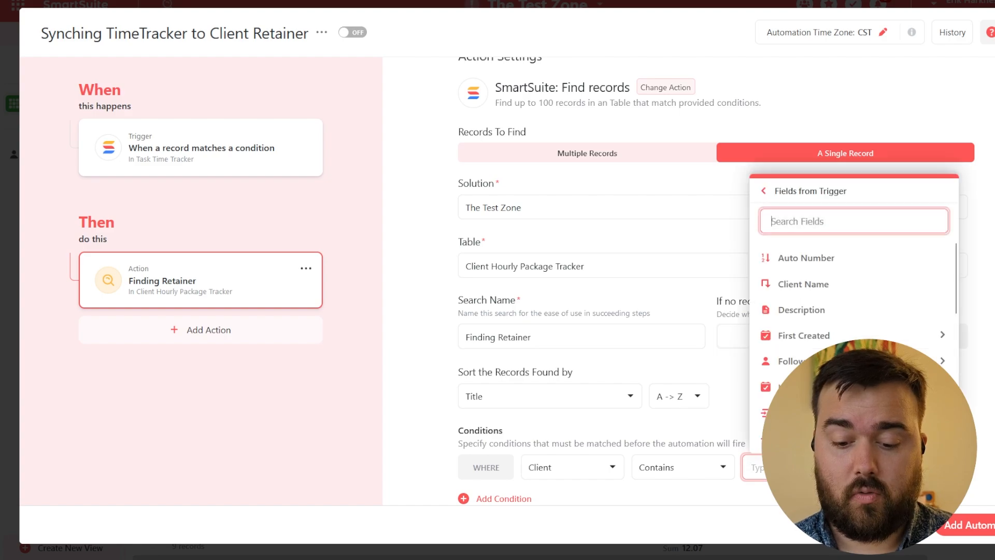
click(802, 284)
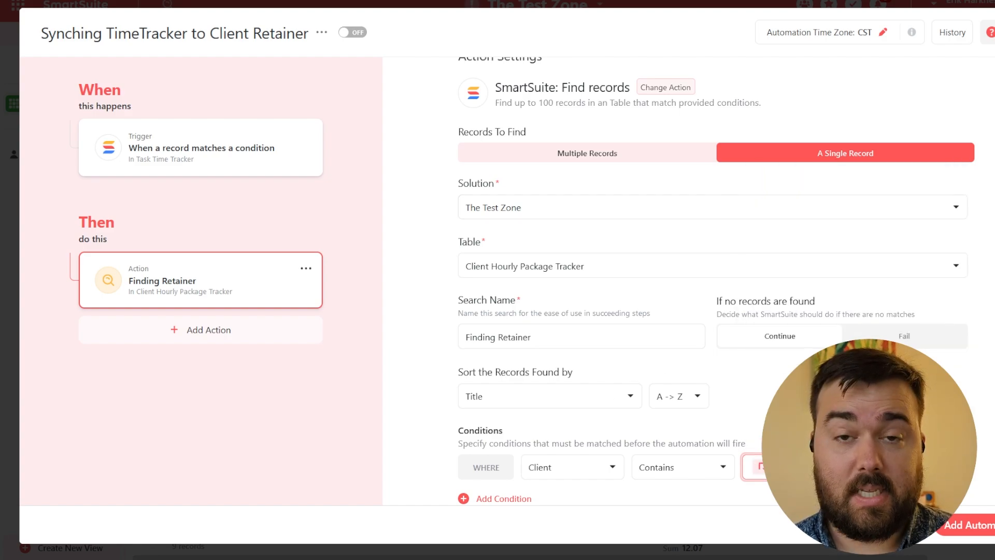
- Add a second search condition, joined with AND, requiring Status to be equal to Active
scroll(715, 279, down, 1)
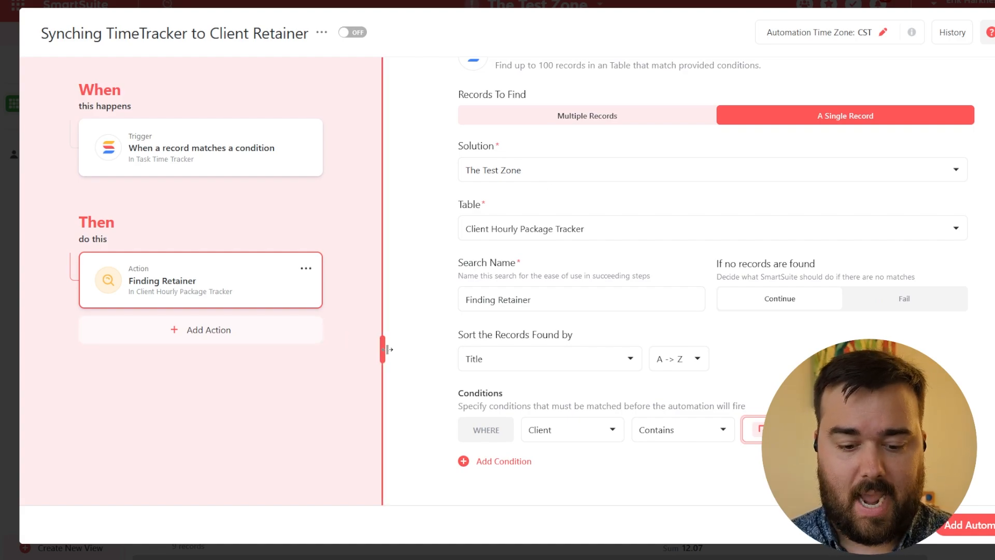
click(505, 463)
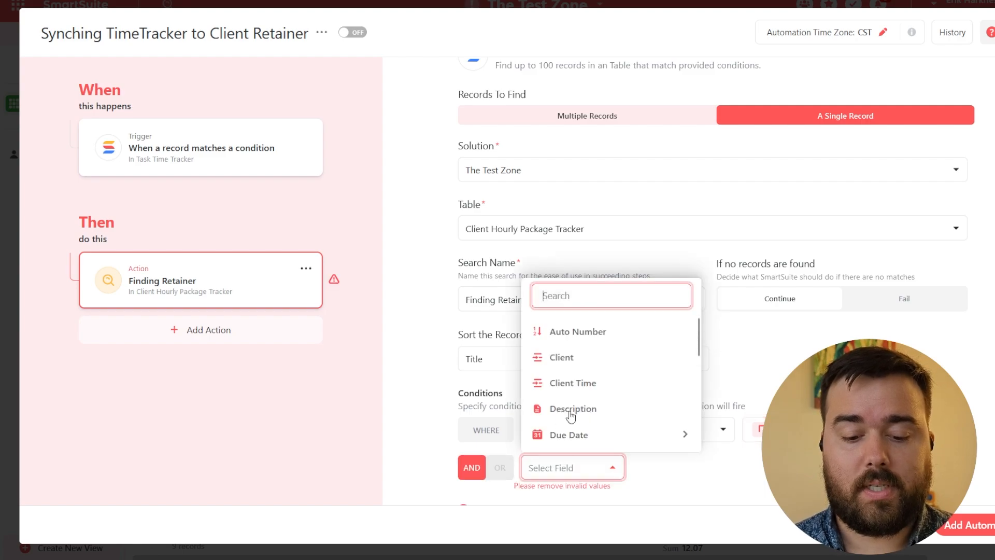
scroll(611, 376, down, 2)
scroll(611, 377, down, 3)
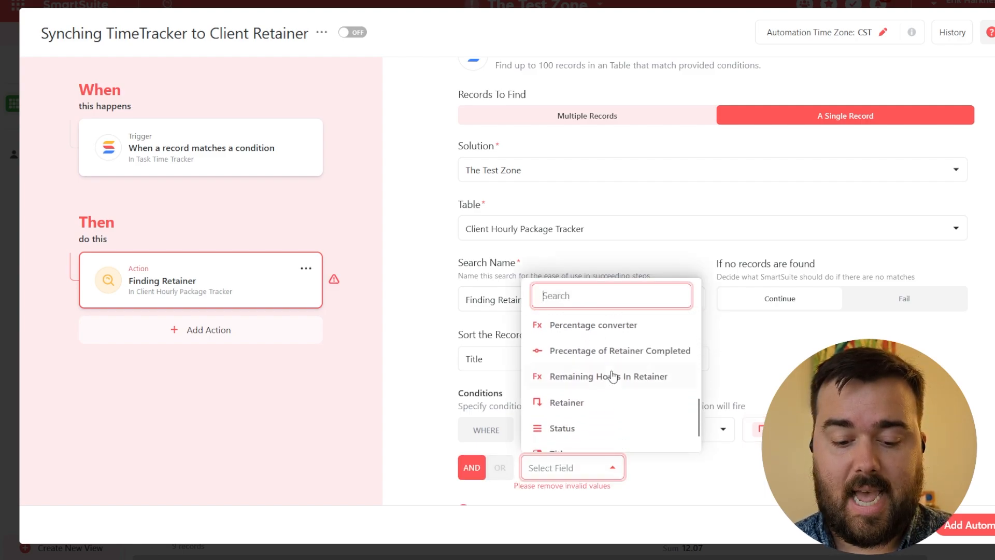
click(563, 406)
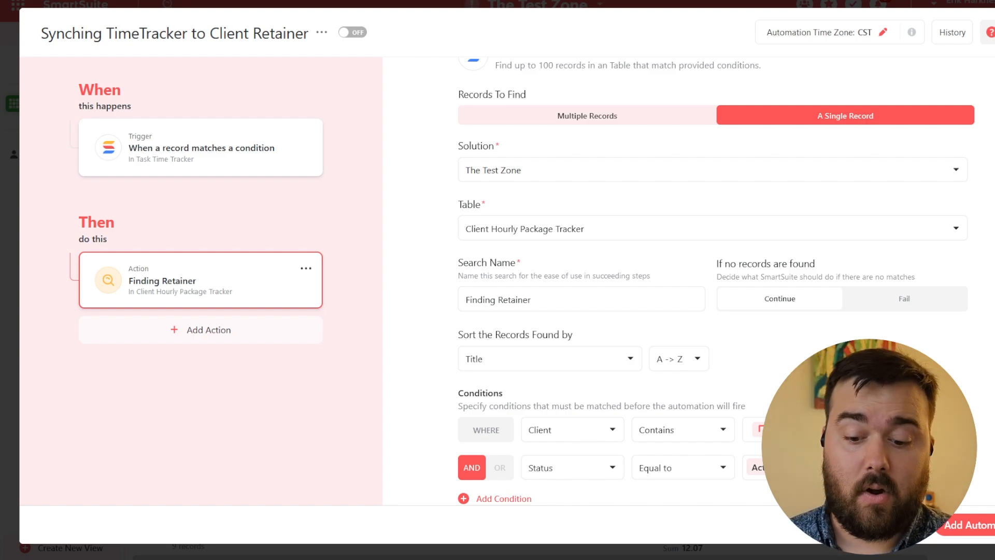
- Add an Update records action for the triggering Task Time Tracker record, with Link to Client Hourly Package Tracker as the field to update
click(214, 336)
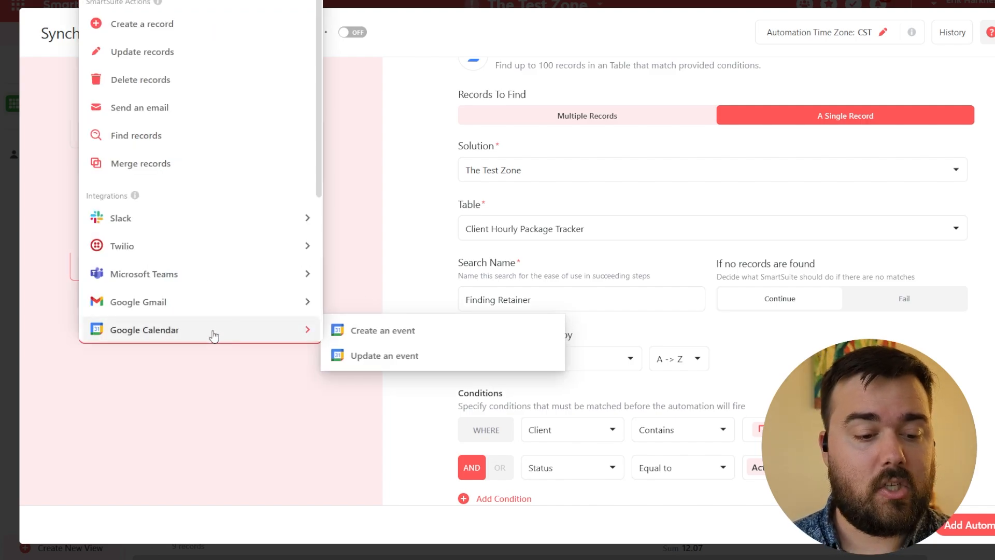
click(151, 59)
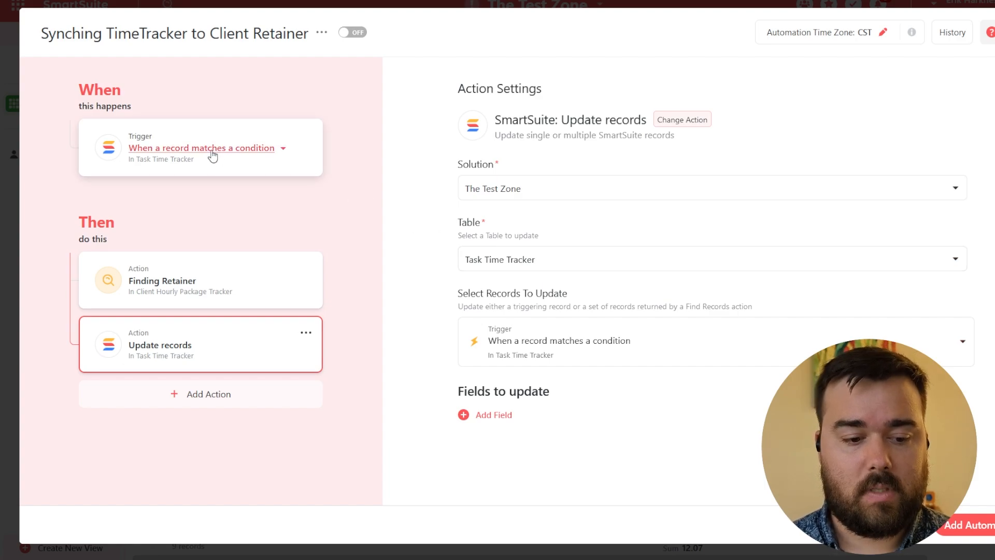
click(485, 418)
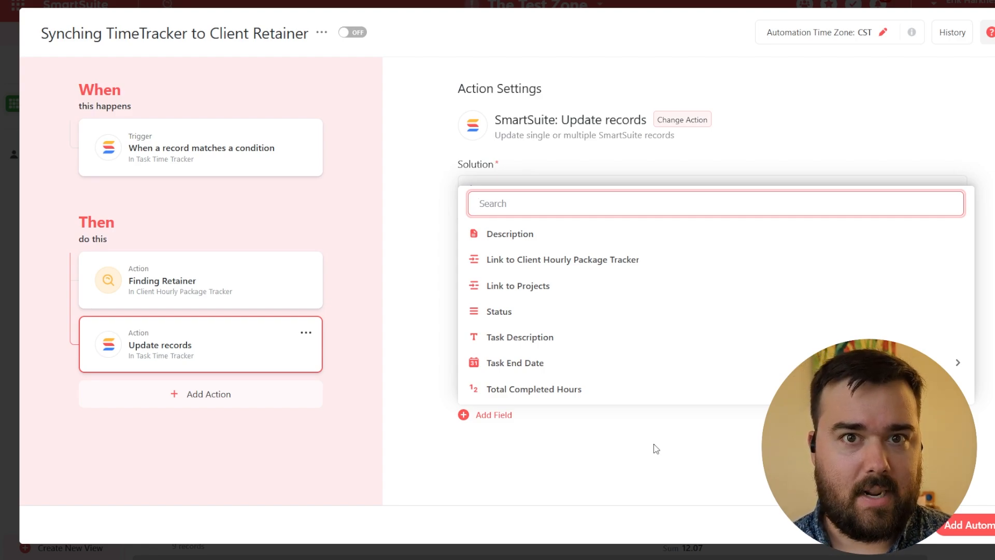
click(525, 265)
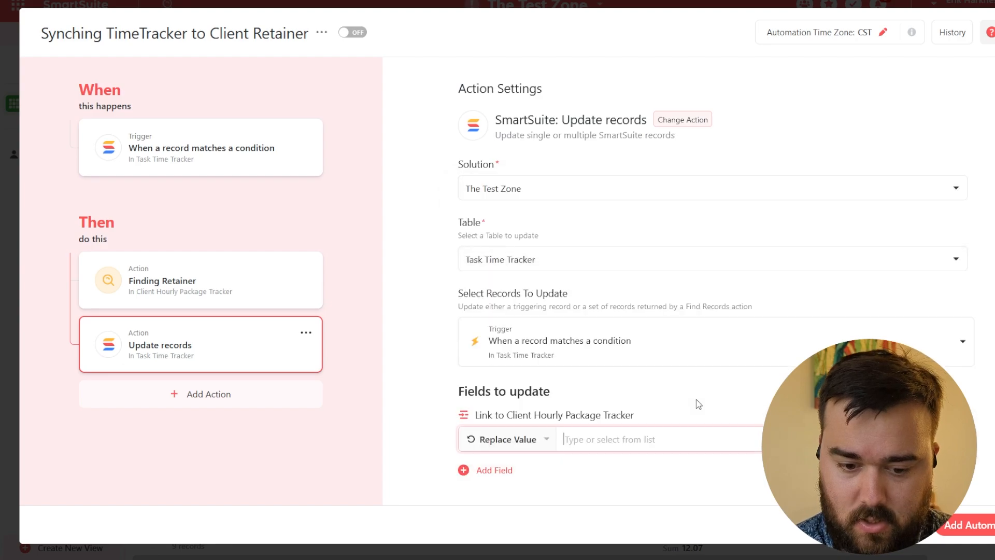
- Replace the value of Link to Client Hourly Package Tracker with the Title from the Finding Retainer action
click(537, 442)
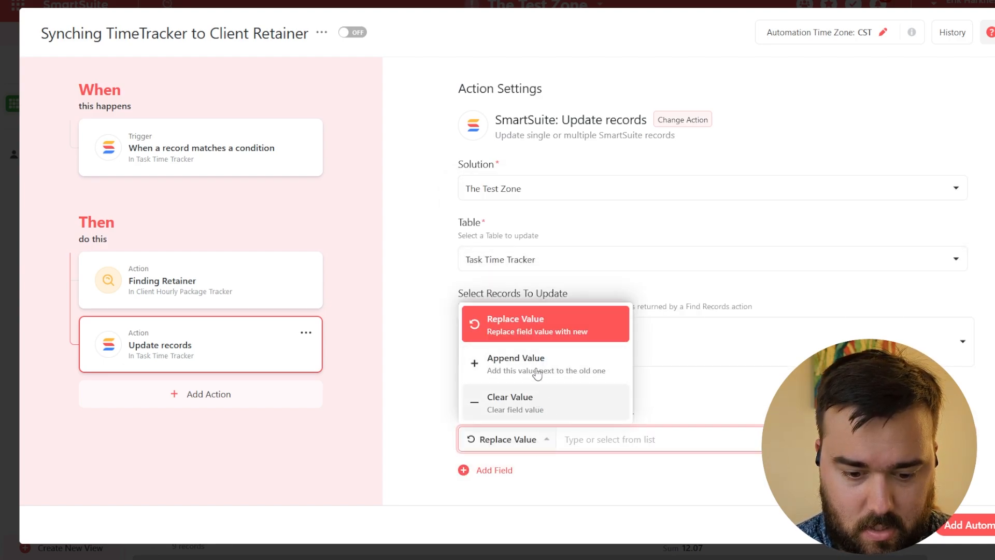
click(610, 435)
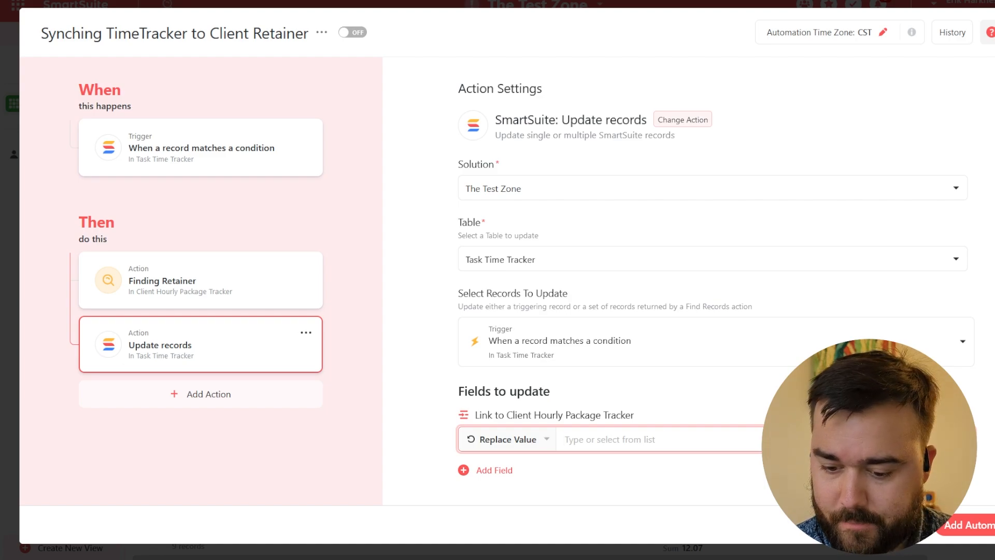
click(958, 439)
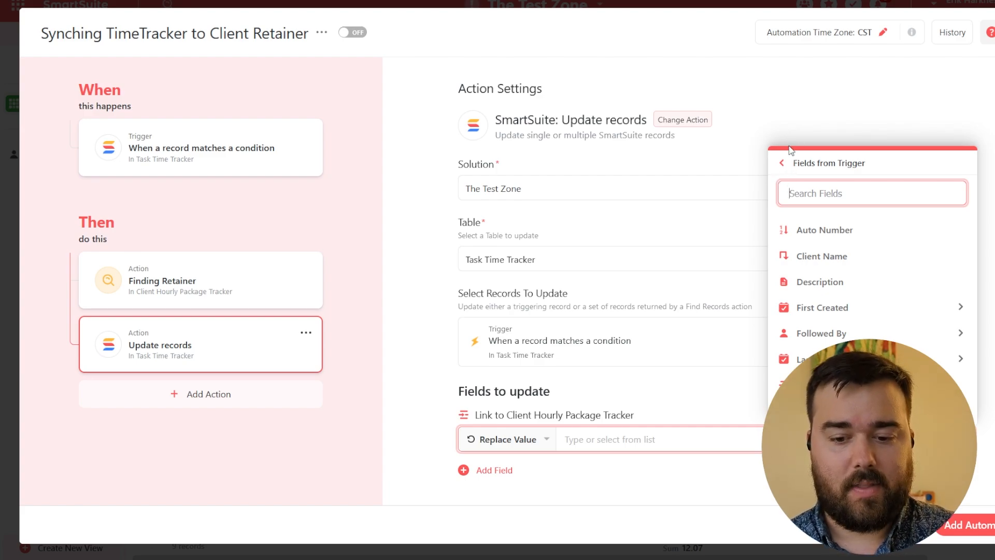
click(781, 165)
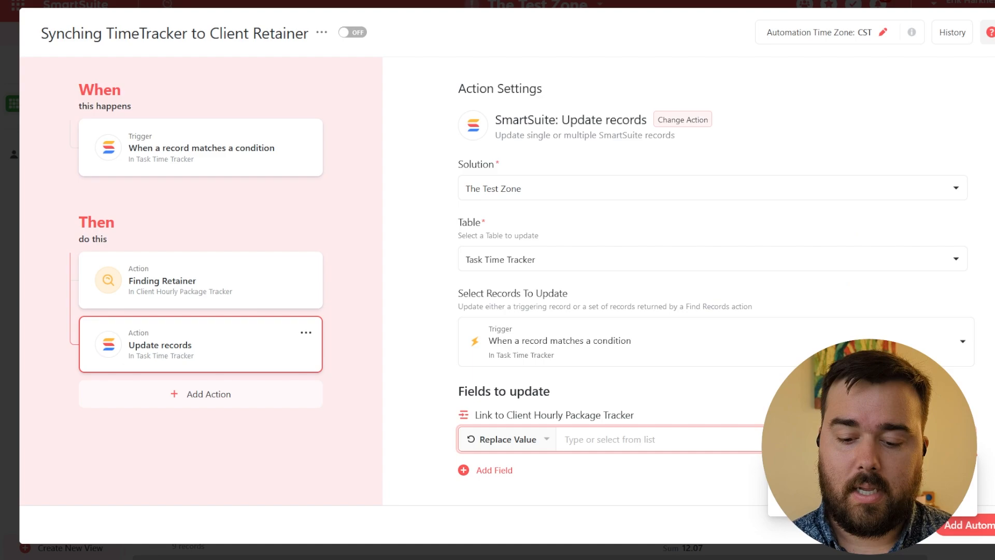
click(839, 500)
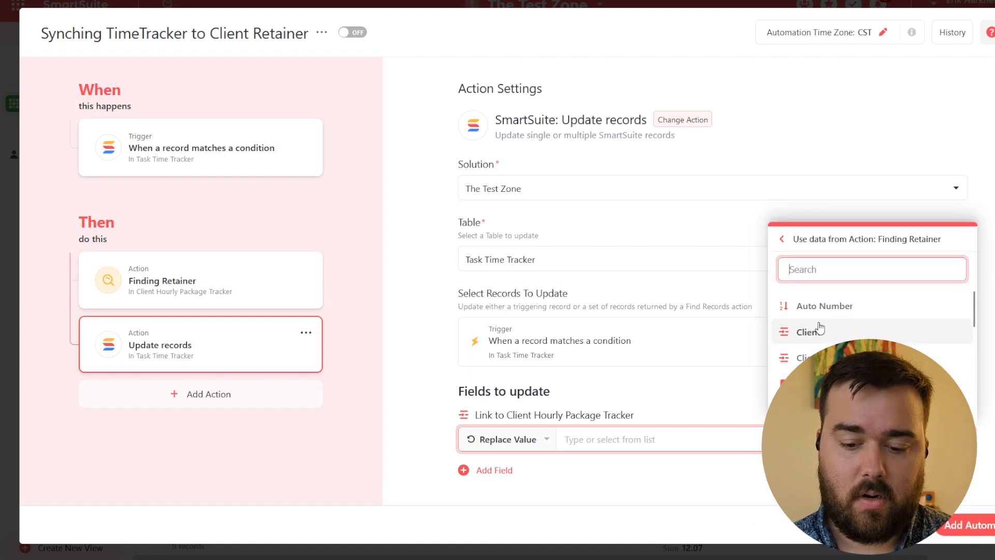
scroll(839, 358, down, 6)
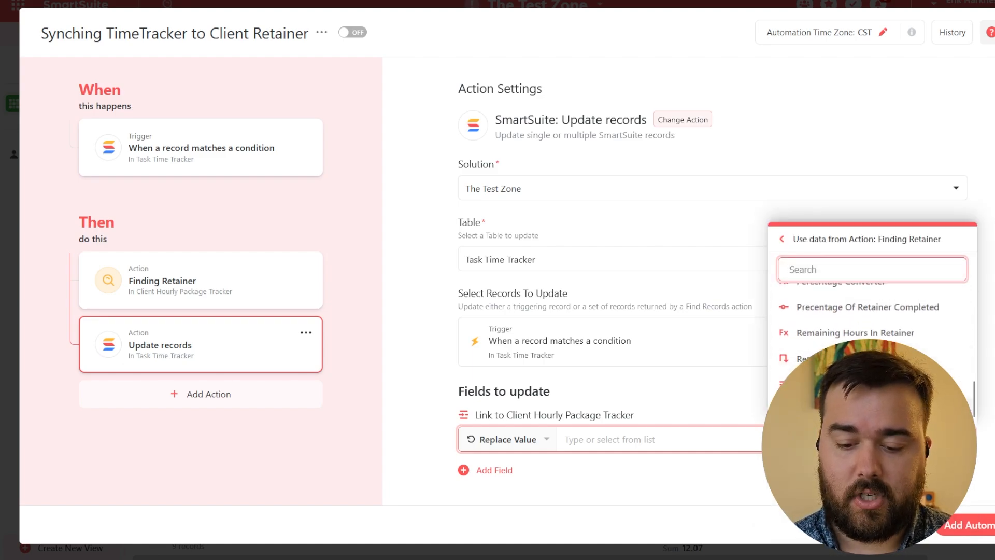
click(840, 381)
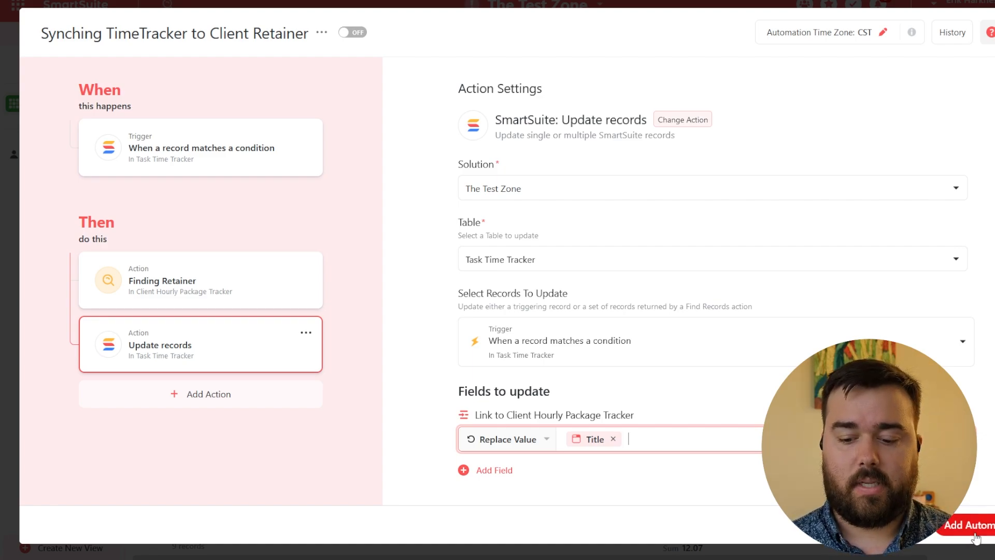
- Switch the automation on, add it to the solution and return to the Task Time Tracker grid
click(345, 34)
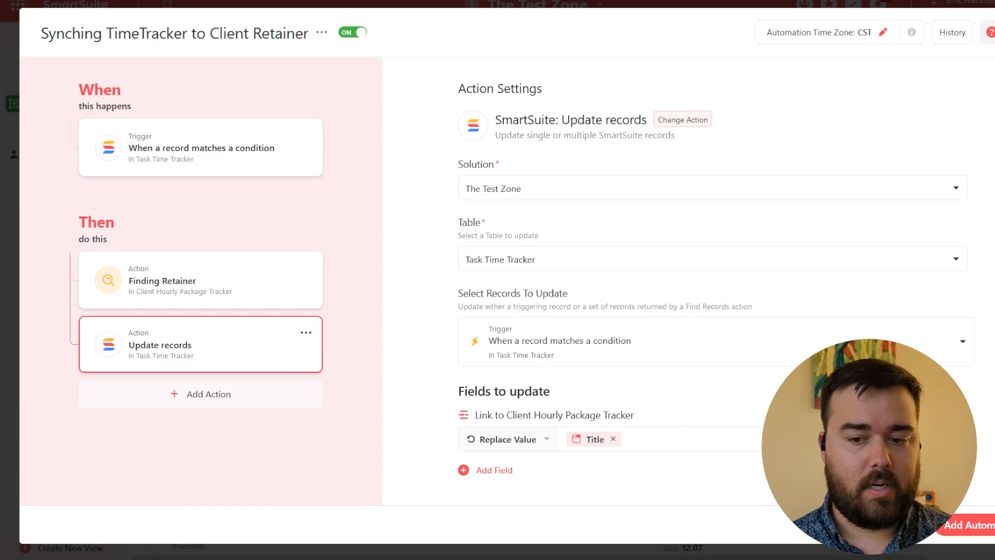
click(968, 524)
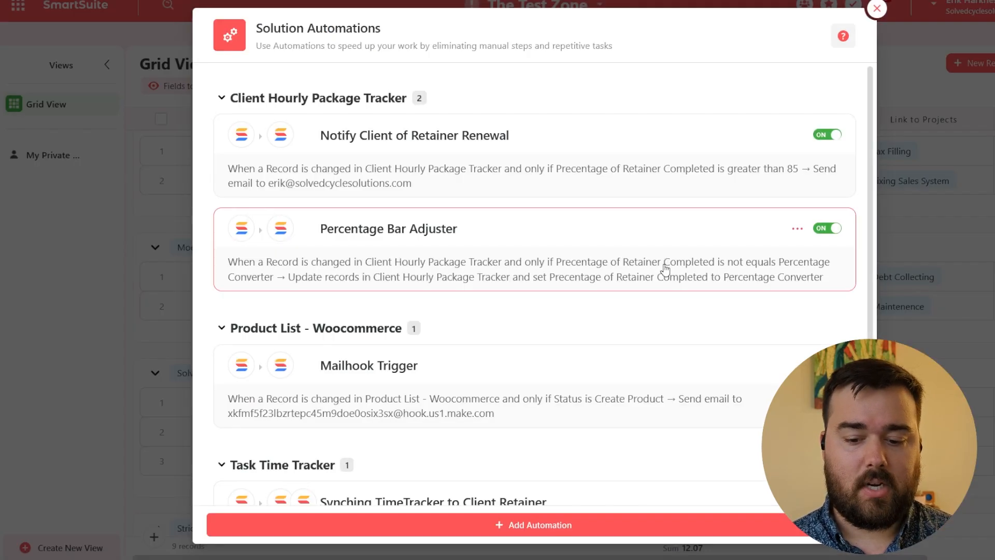
click(876, 8)
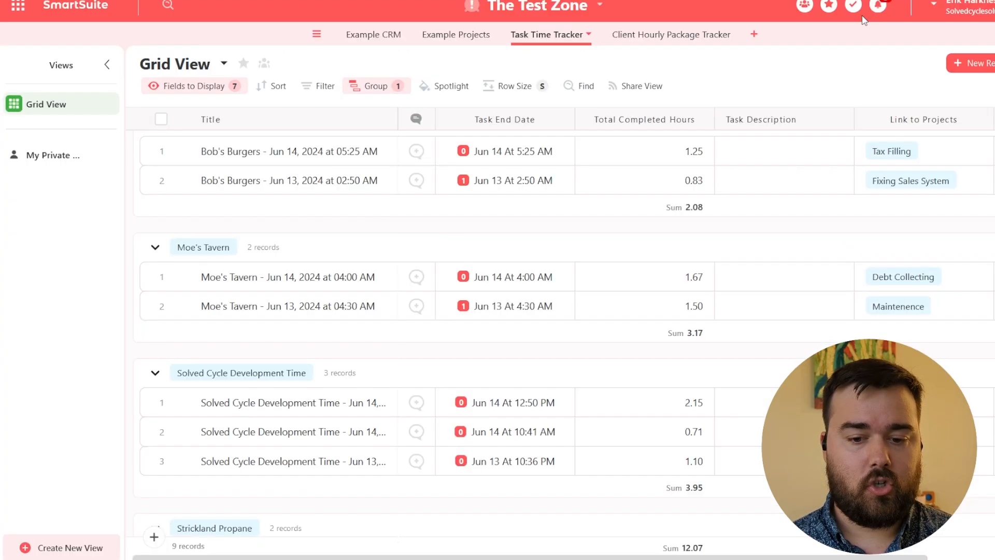
- Create a new Task Time Tracker record and set its task end date to June 13, 2024
scroll(249, 283, down, 1)
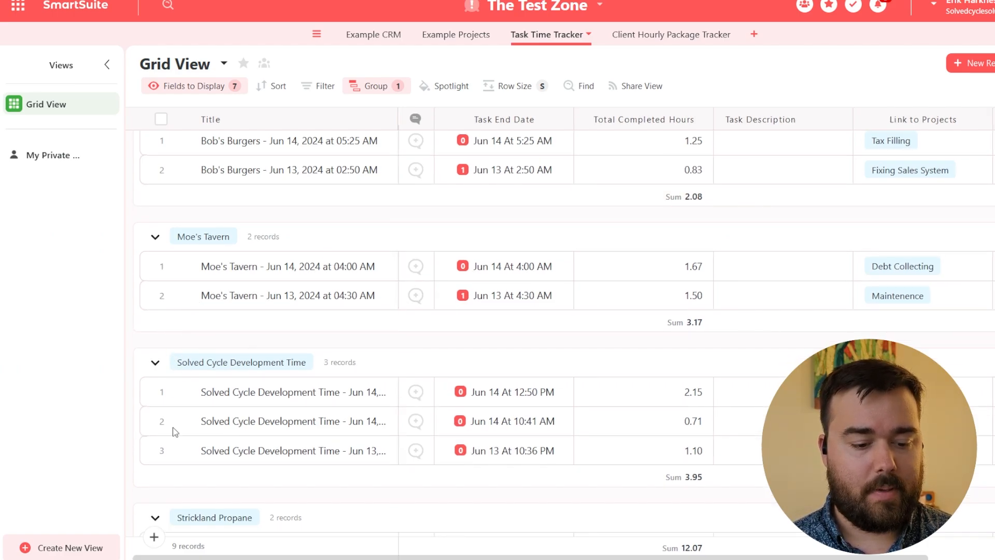
click(155, 539)
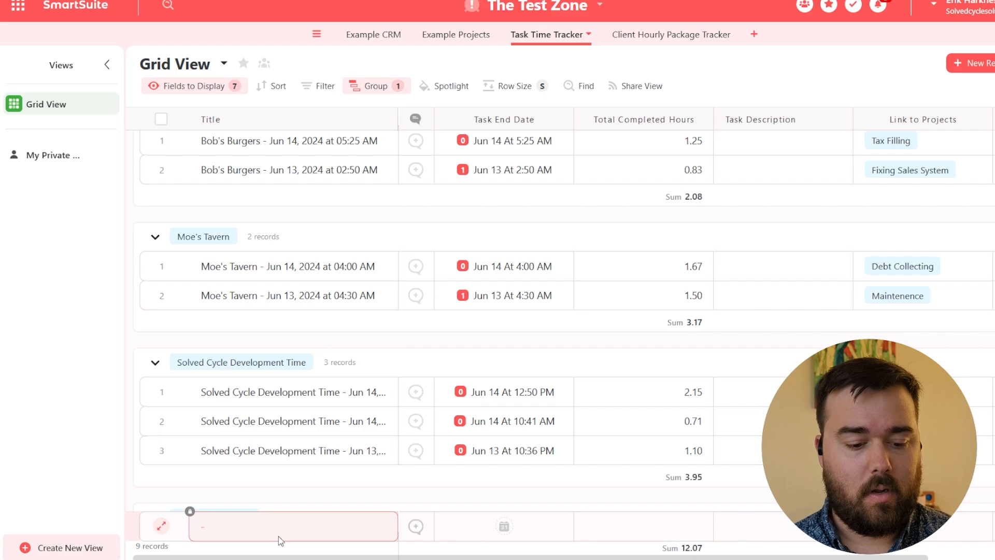
click(163, 419)
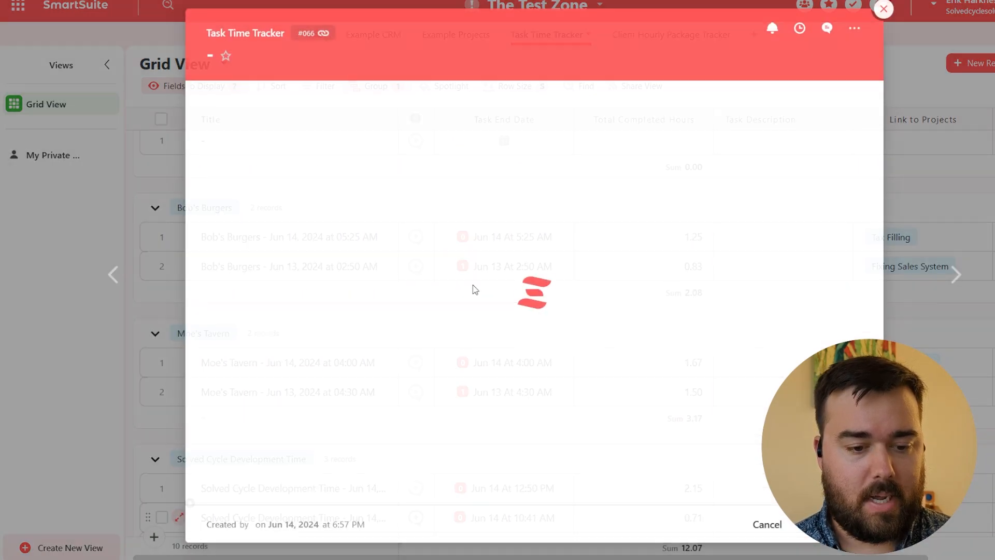
scroll(260, 276, down, 2)
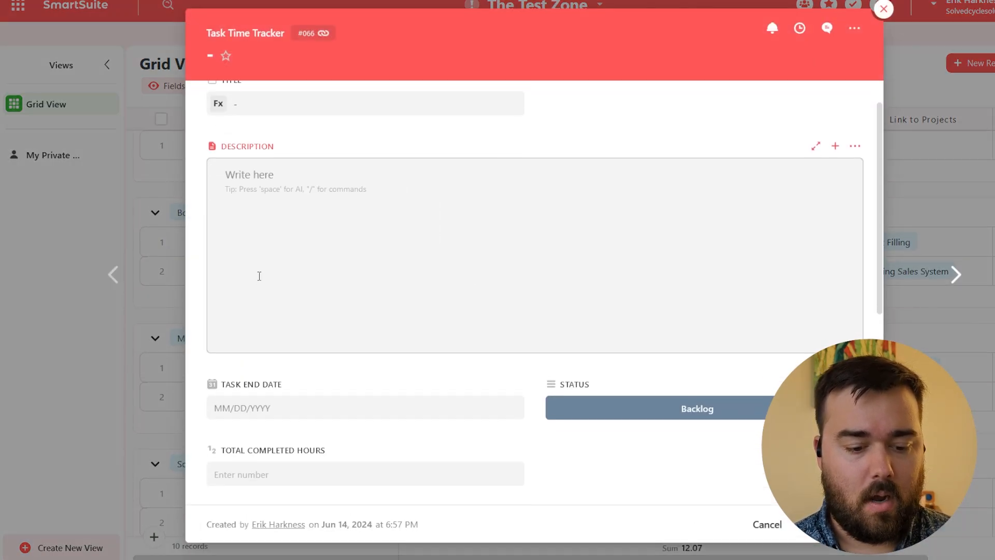
click(260, 410)
click(389, 228)
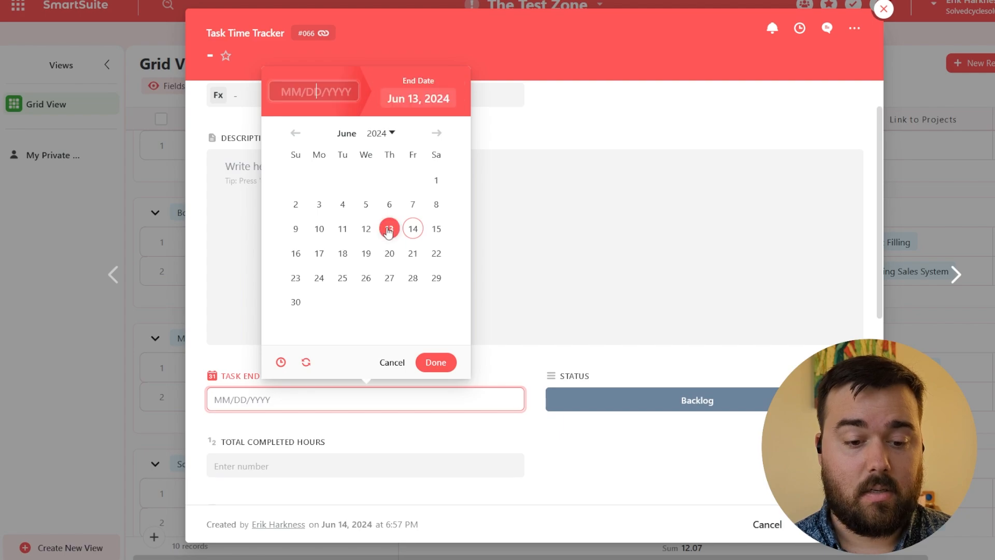
click(435, 362)
- Set the new record's total completed hours to 10 and its task description to "Example task"
scroll(433, 367, down, 4)
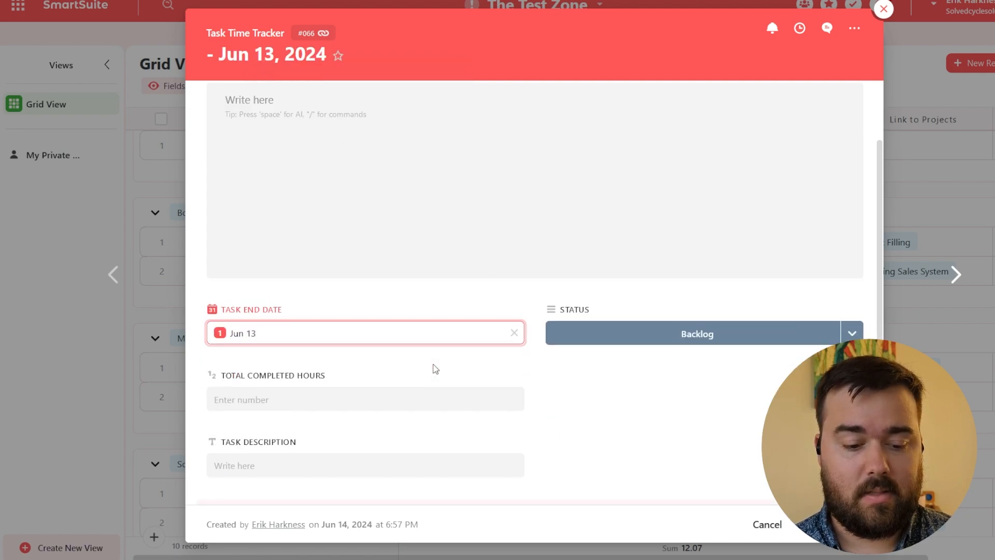
click(327, 390)
text(10)
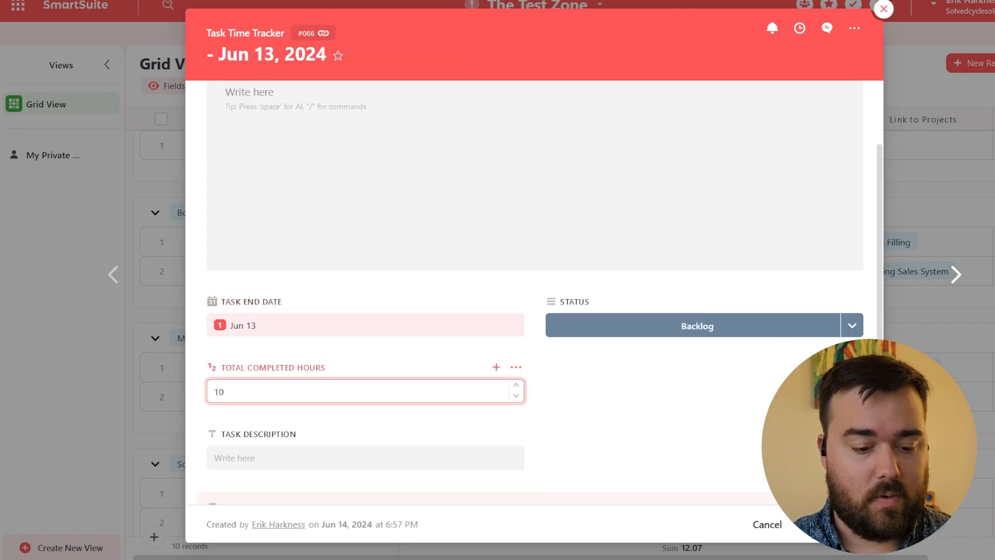
click(310, 459)
text(Example task)
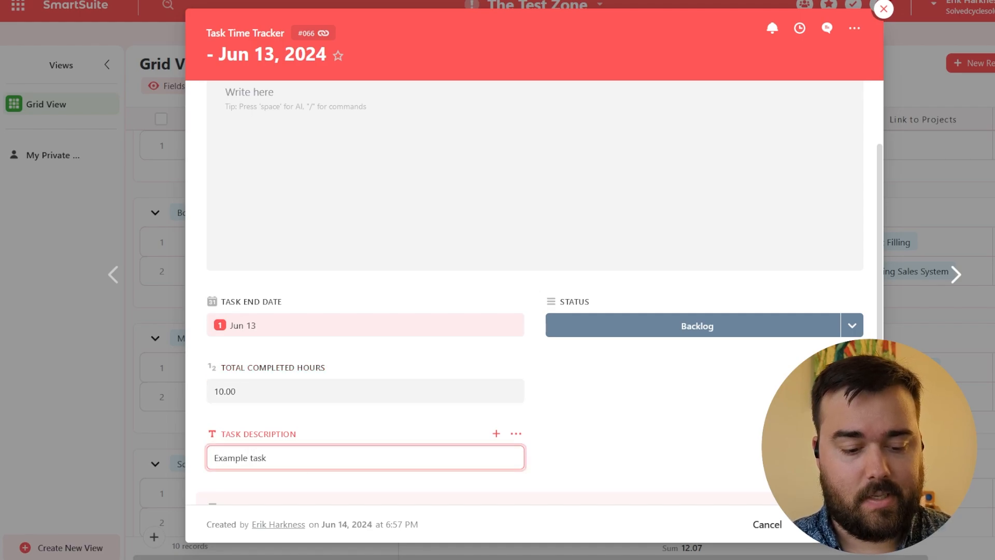
- Link the new time record to the Debt Collecting project from Example Projects and save the record
scroll(277, 289, down, 5)
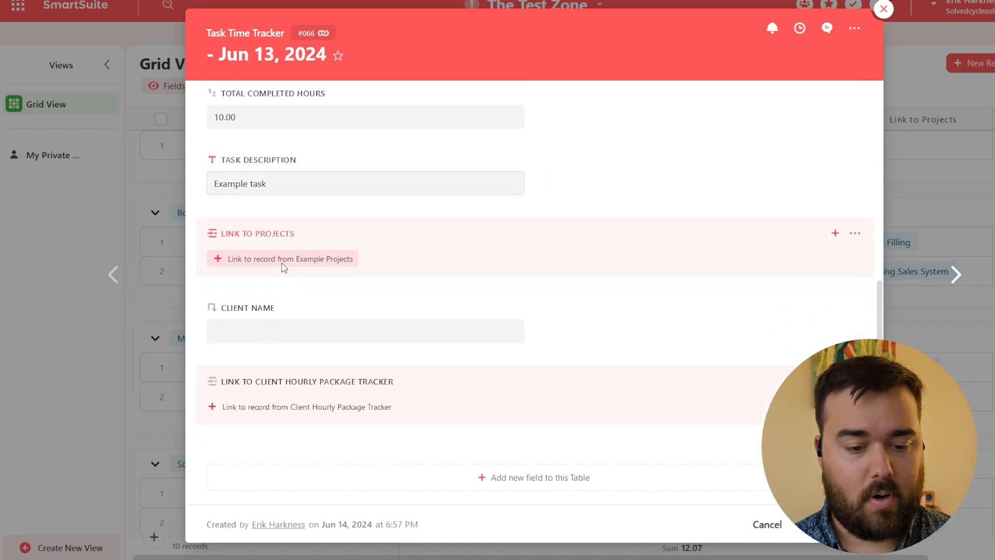
click(282, 260)
scroll(457, 348, down, 1)
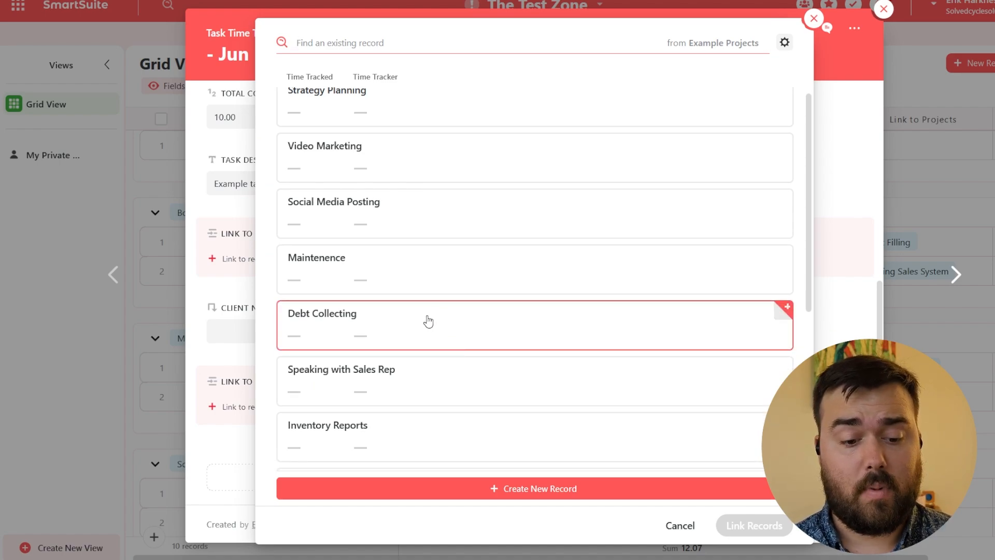
click(438, 328)
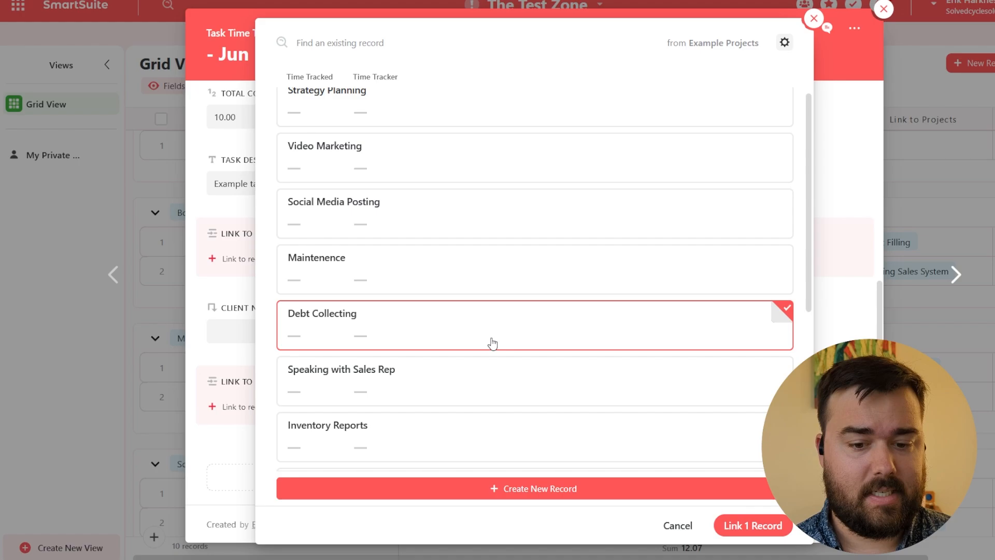
click(749, 529)
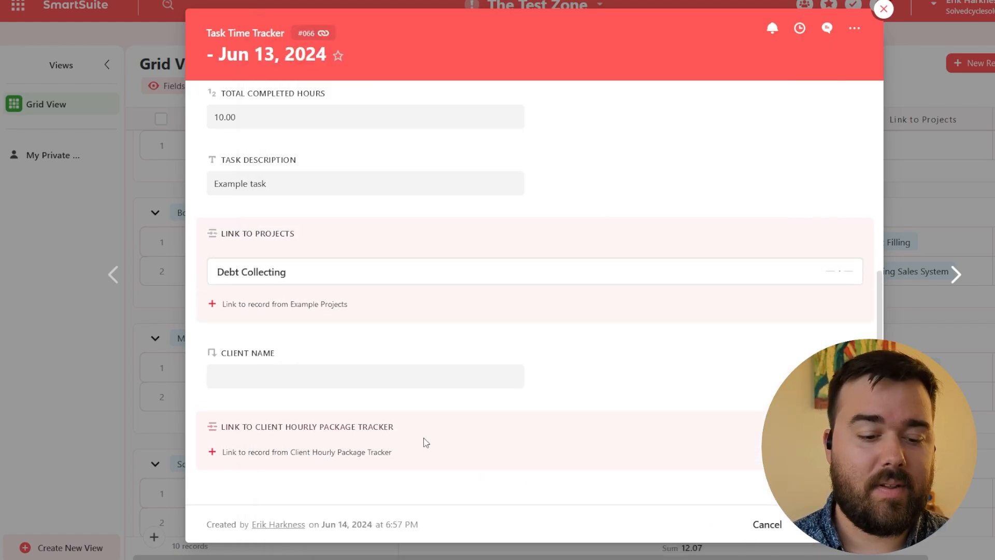
scroll(425, 441, down, 1)
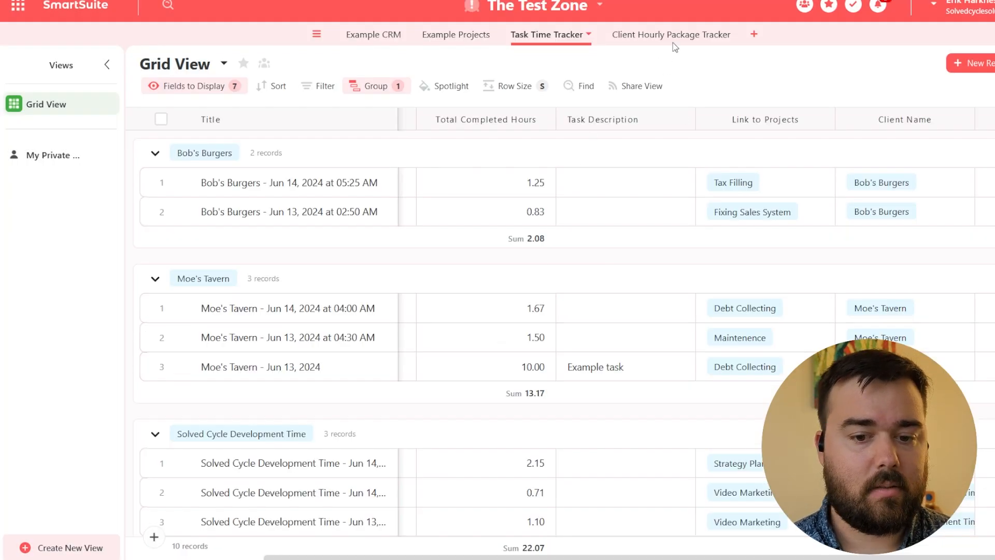
- Open the Client Hourly Package Tracker table and widen its Precentage of Retainer Completed column so the full column title fits
click(673, 34)
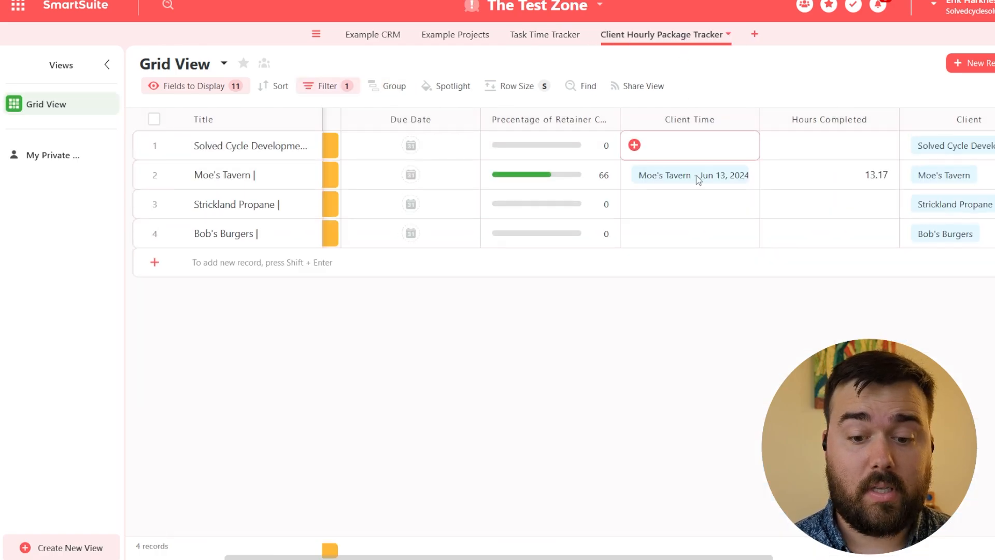
scroll(829, 176, right, 3)
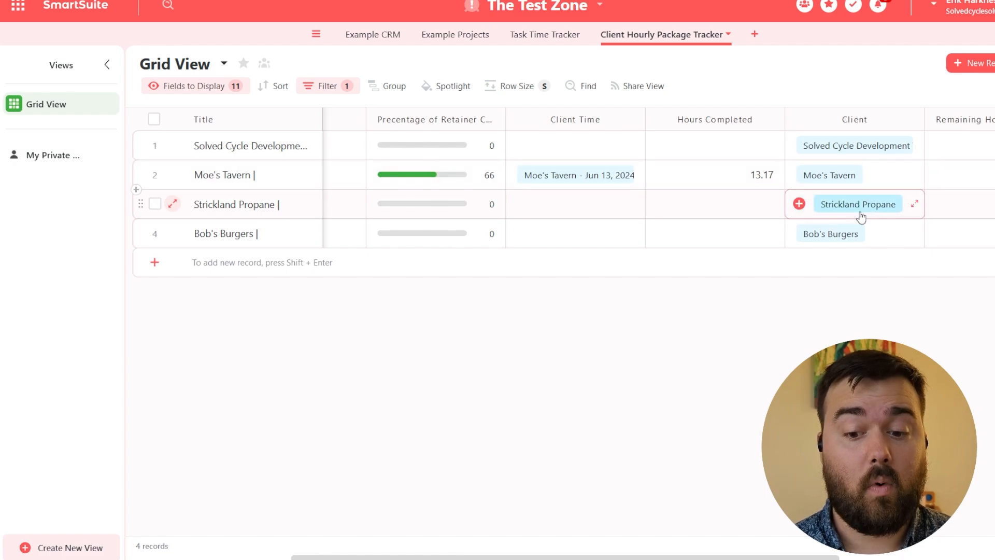
scroll(624, 182, left, 2)
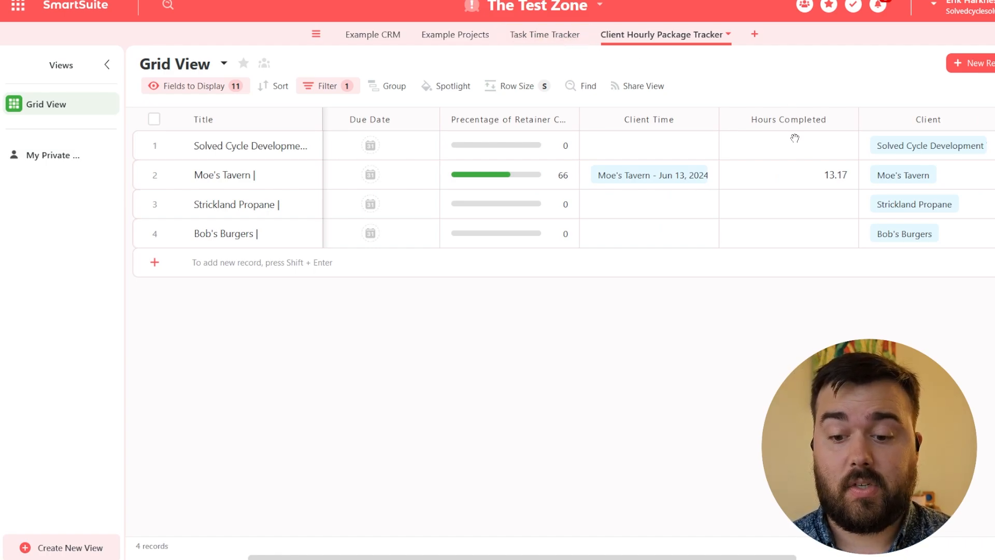
scroll(811, 182, right, 4)
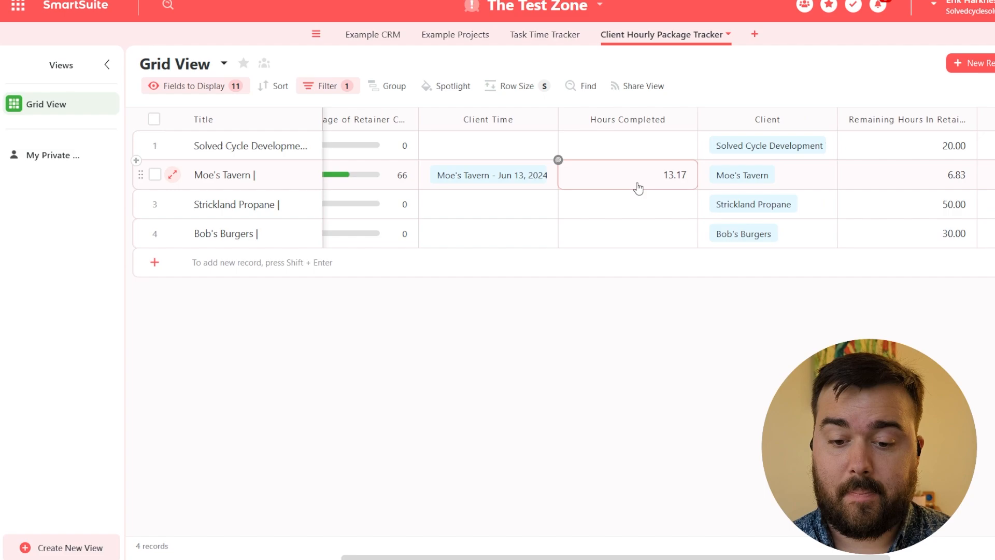
scroll(638, 185, left, 2)
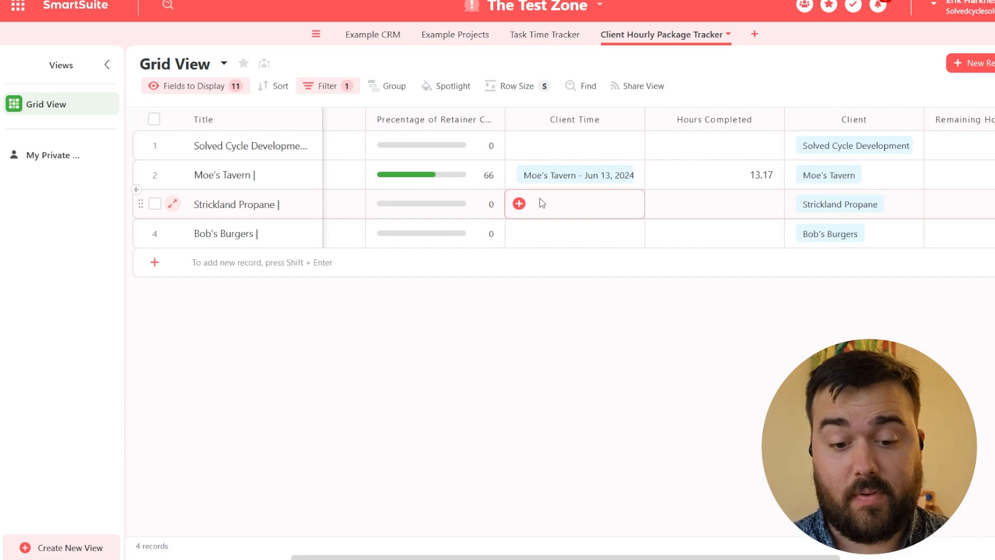
click(496, 121)
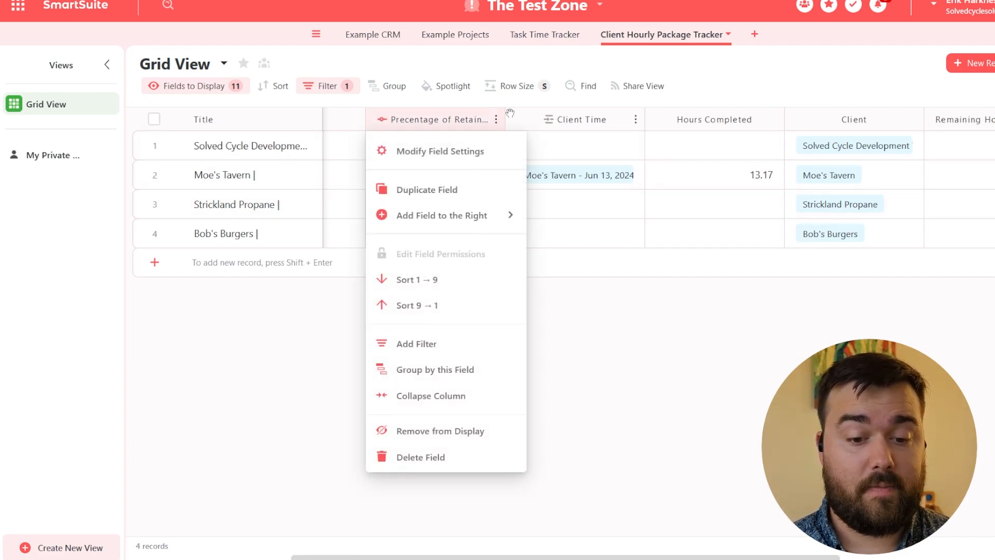
drag(505, 121, 570, 121)
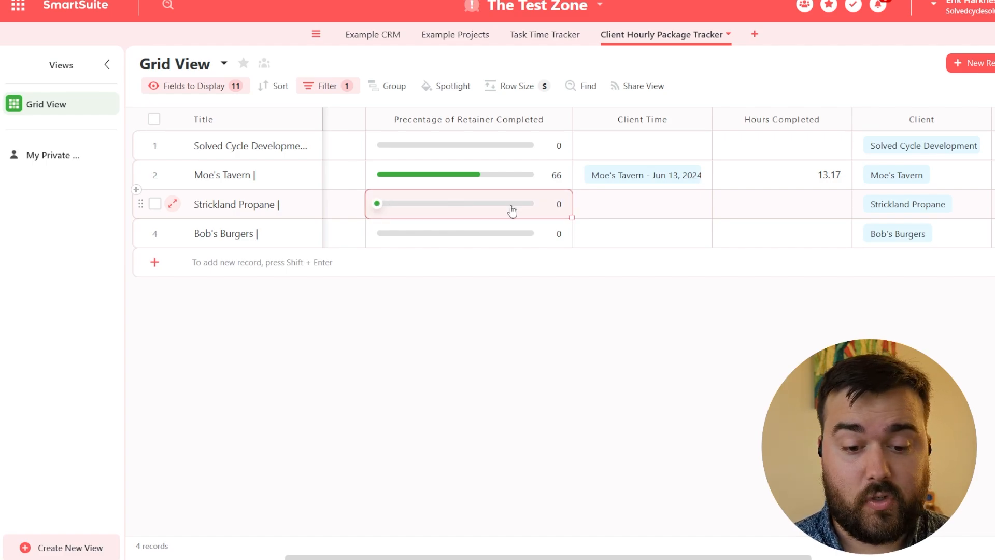
- Try to override Precentage of Retainer Completed manually with 74 for Strickland Propane and 45 for Bob's Burgers
click(495, 208)
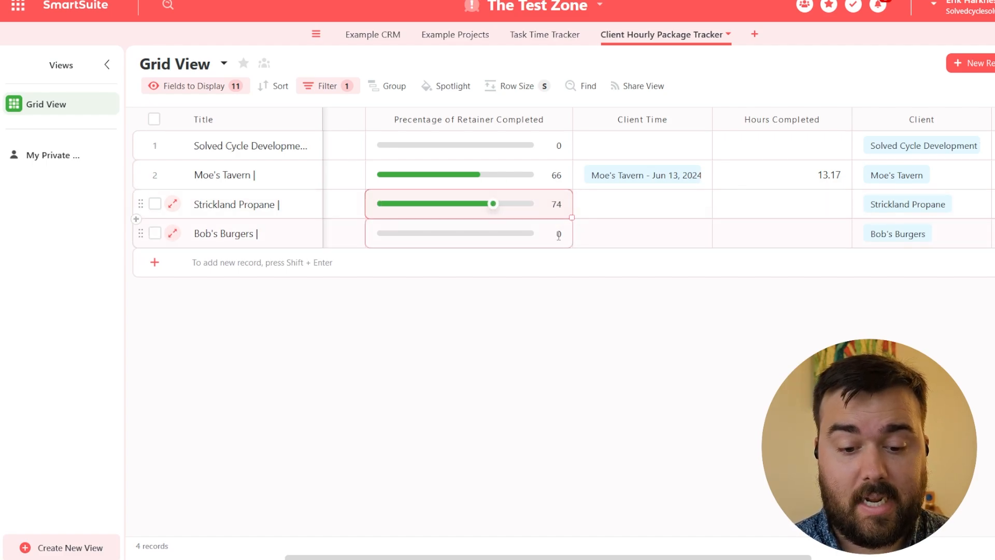
click(559, 239)
click(558, 236)
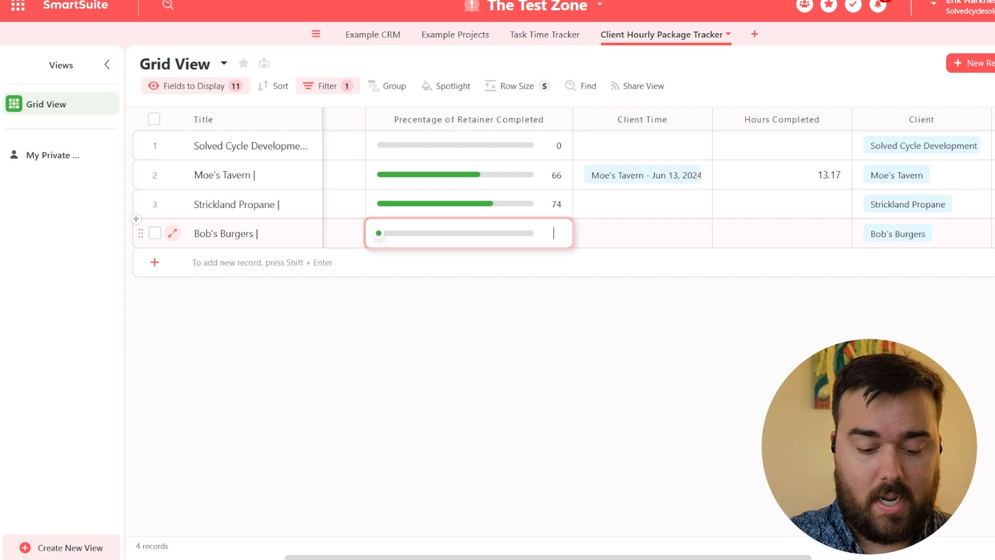
text(45)
key(Return)
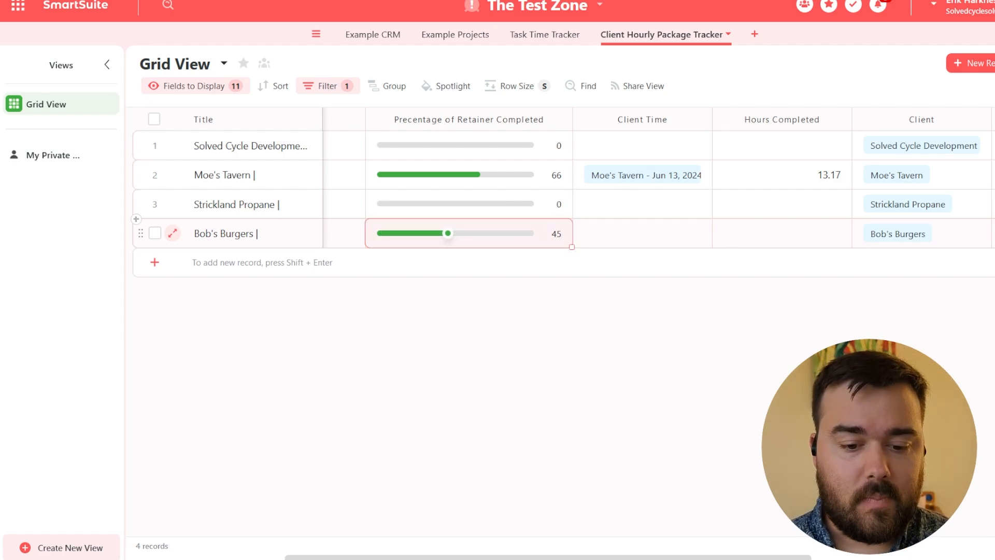
click(566, 324)
- Examine the Moe's Tavern row's retainer percentage, linked client time, hours completed and remaining hours against its retainer amount
scroll(565, 323, right, 3)
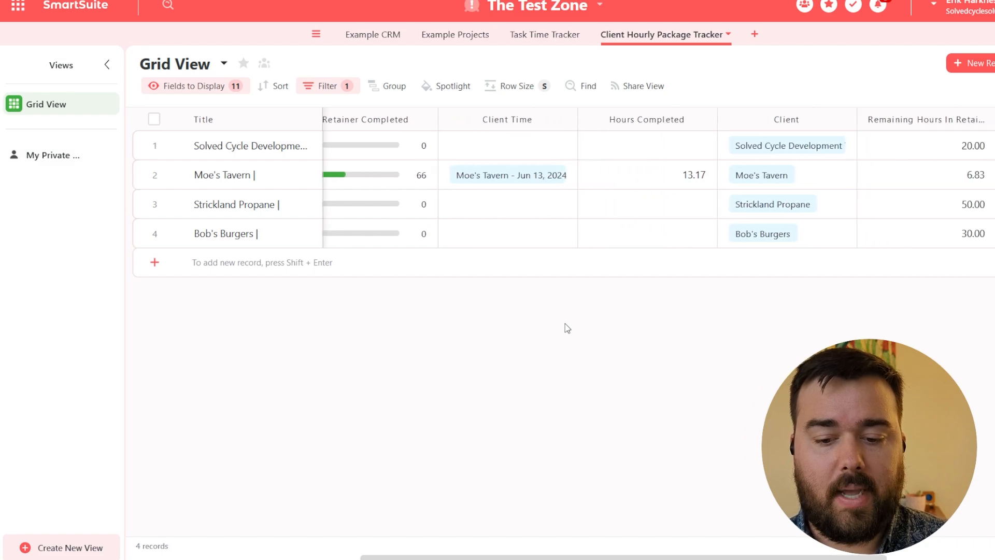
scroll(728, 328, left, 2)
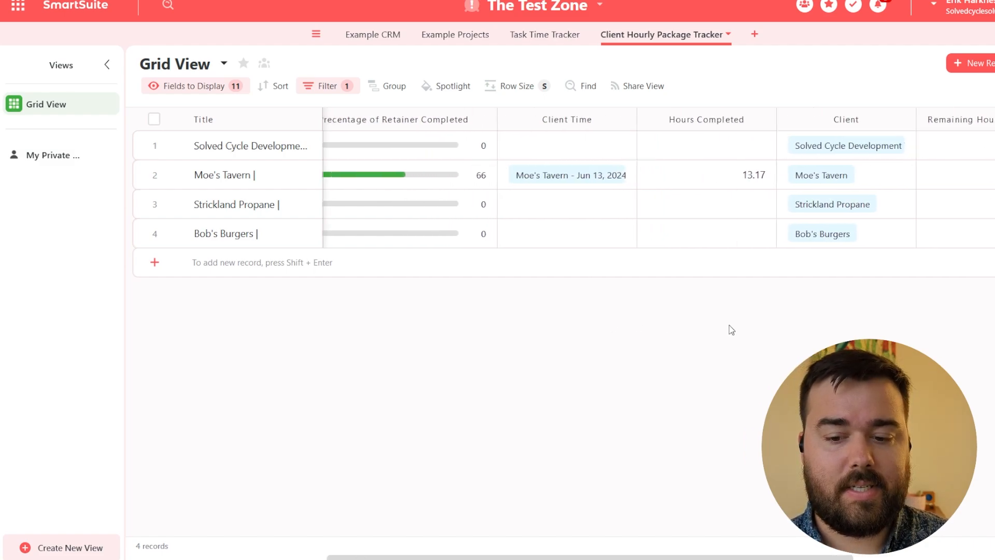
scroll(731, 329, right, 3)
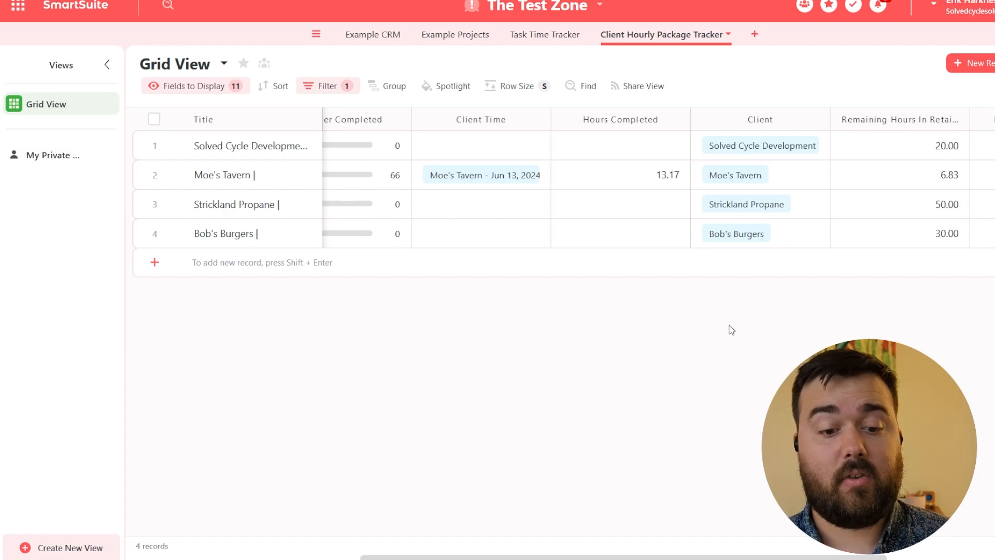
scroll(731, 330, left, 6)
click(566, 175)
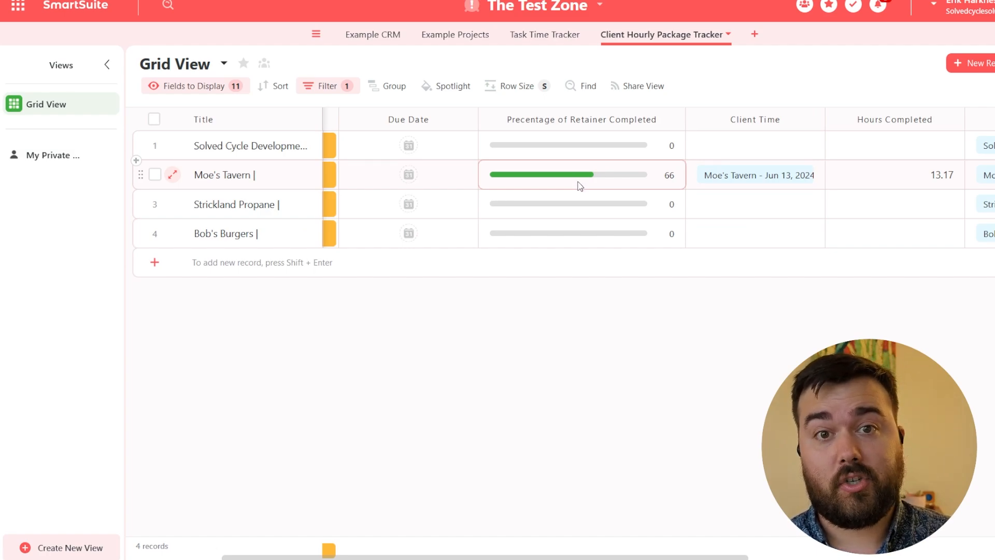
scroll(632, 300, right, 7)
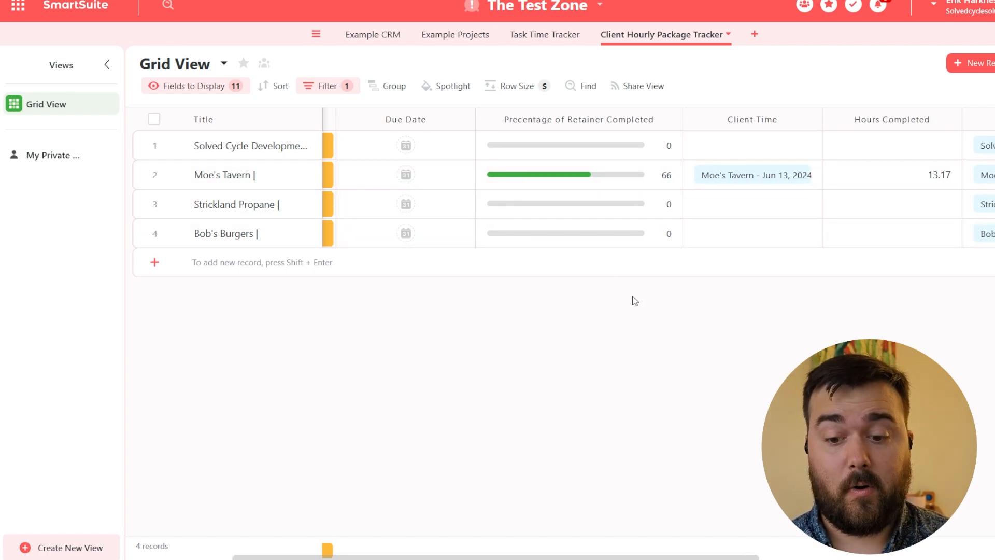
scroll(634, 301, right, 5)
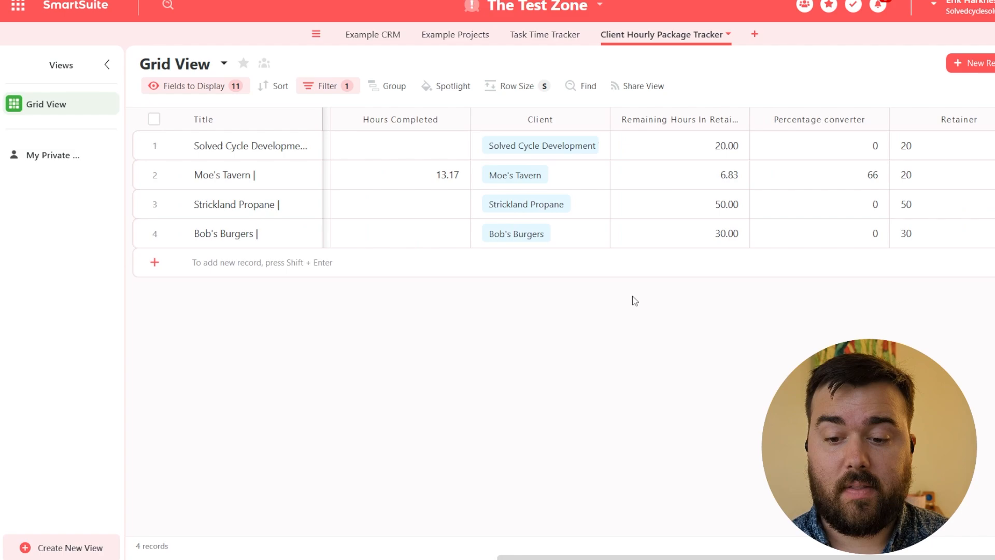
click(796, 155)
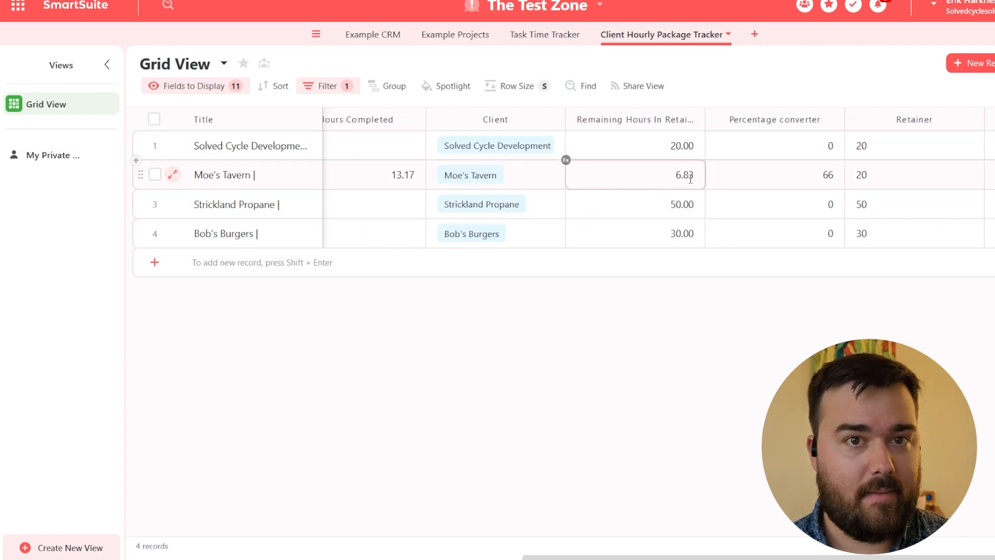
- Review the Remaining Hours In Retainer formula and the fields available to it, and close its settings without changes
scroll(599, 192, left, 3)
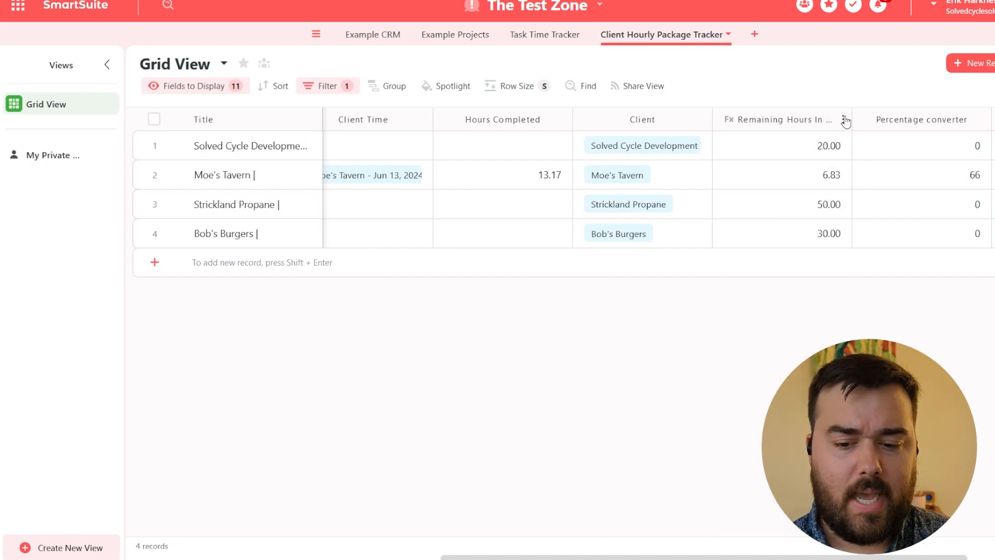
click(843, 121)
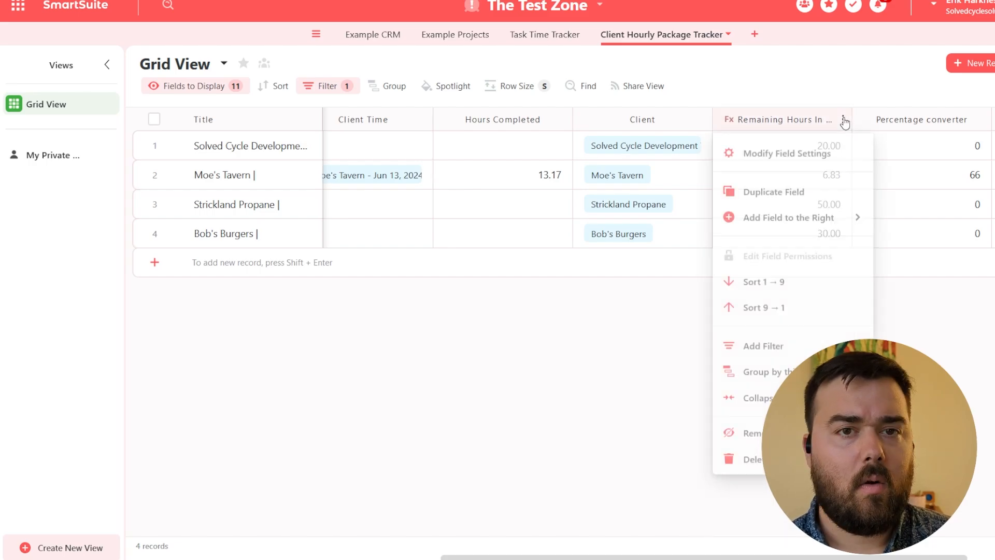
click(787, 153)
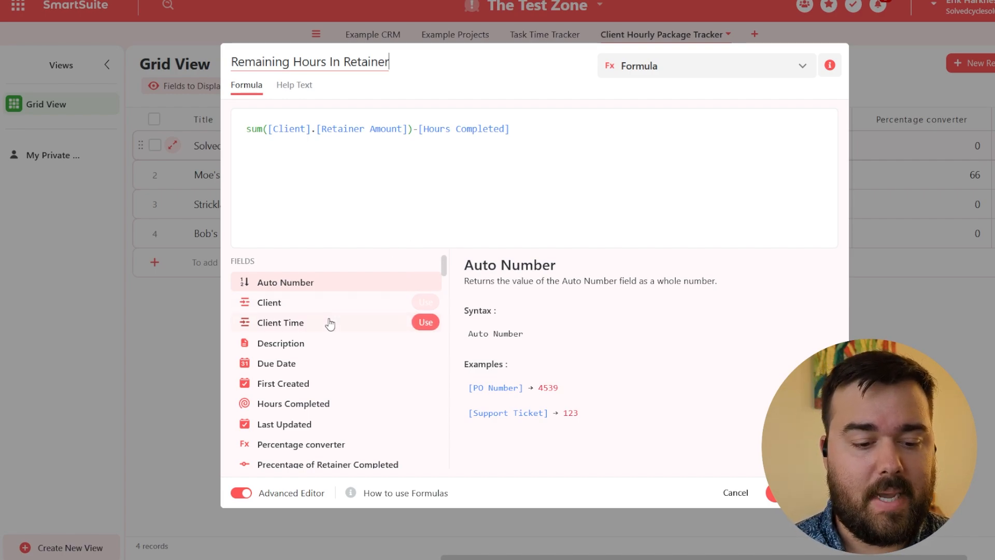
scroll(327, 321, down, 1)
click(299, 299)
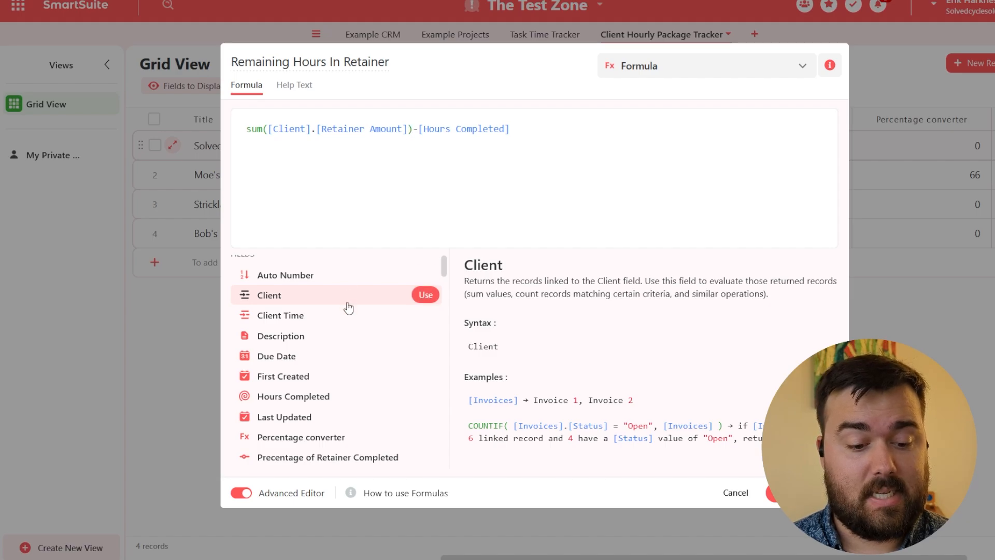
scroll(348, 308, down, 3)
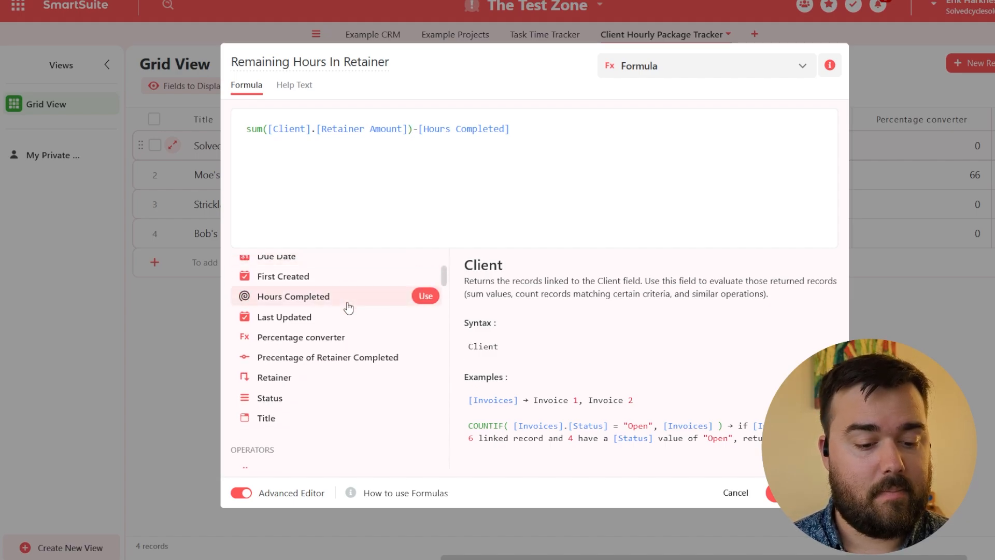
scroll(299, 351, up, 1)
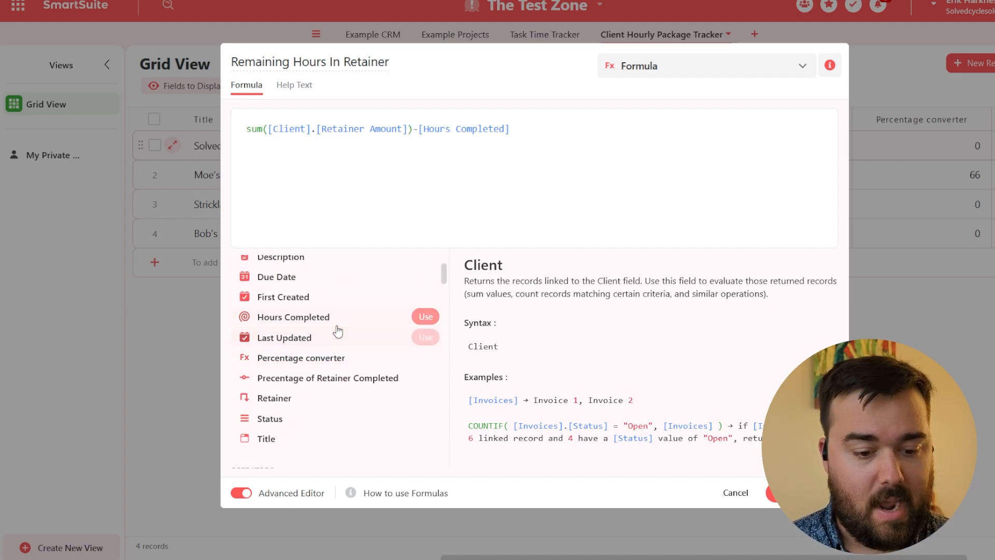
click(736, 493)
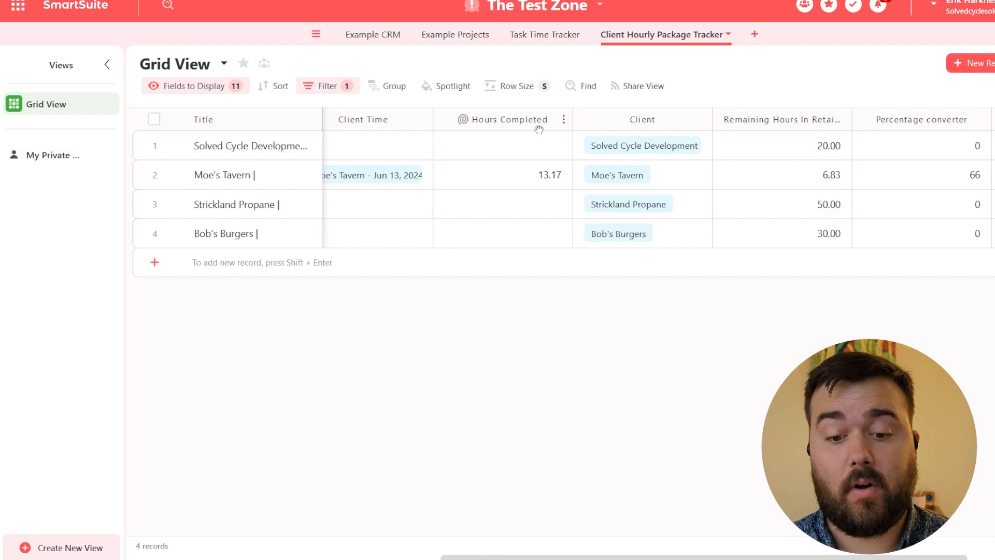
- Move the Remaining Hours In Retainer column directly after Precentage of Retainer Completed and compare the percentages with the Percentage converter column
scroll(656, 236, left, 10)
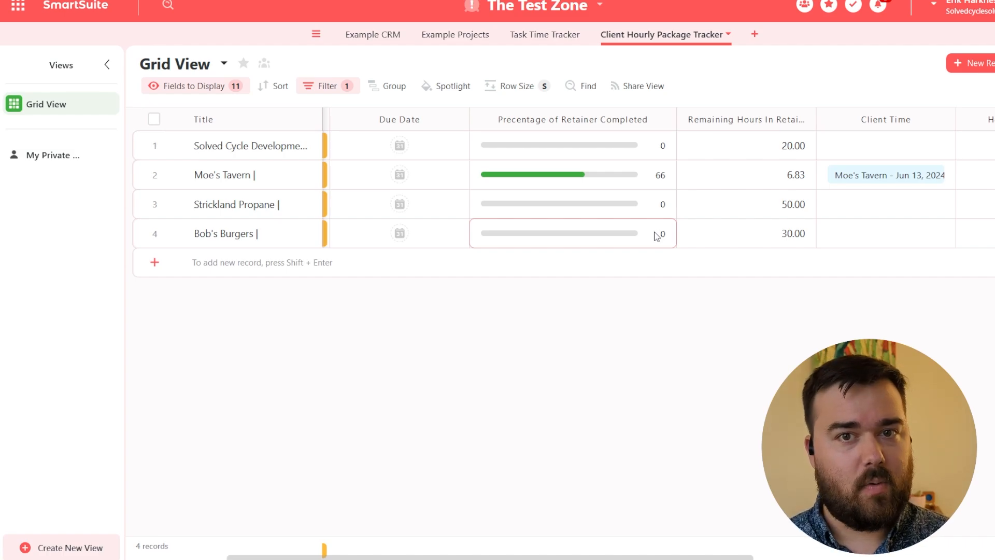
scroll(954, 241, right, 5)
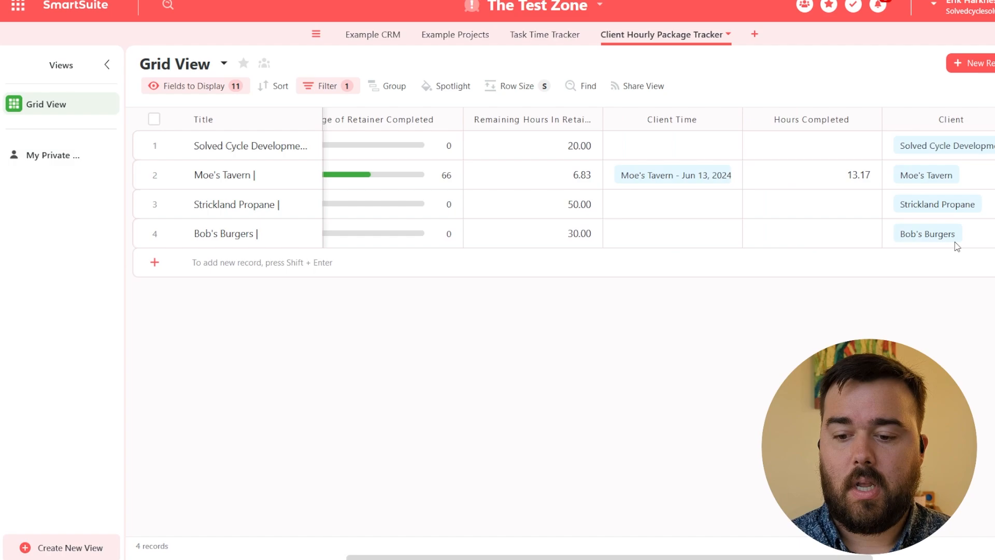
scroll(954, 242, right, 3)
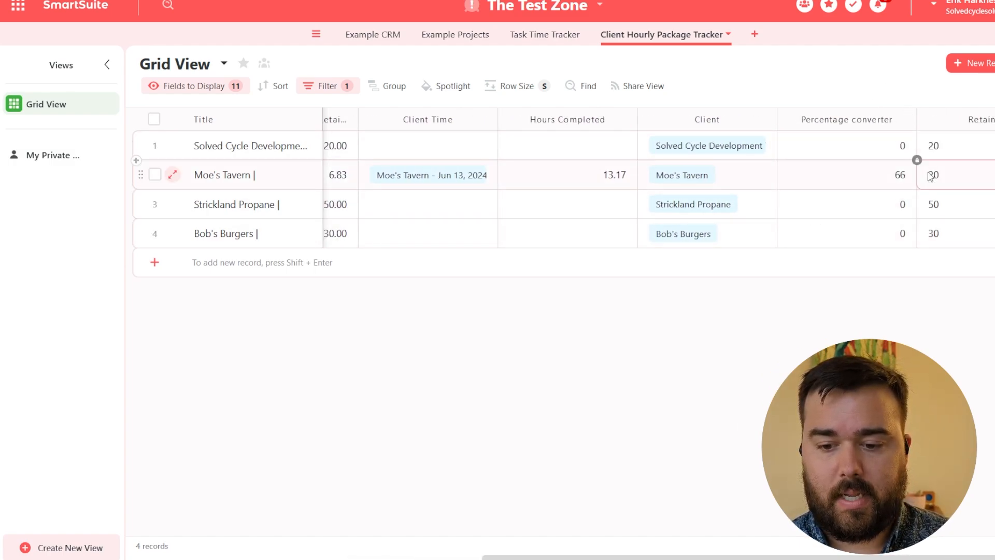
scroll(929, 174, right, 1)
scroll(930, 176, right, 3)
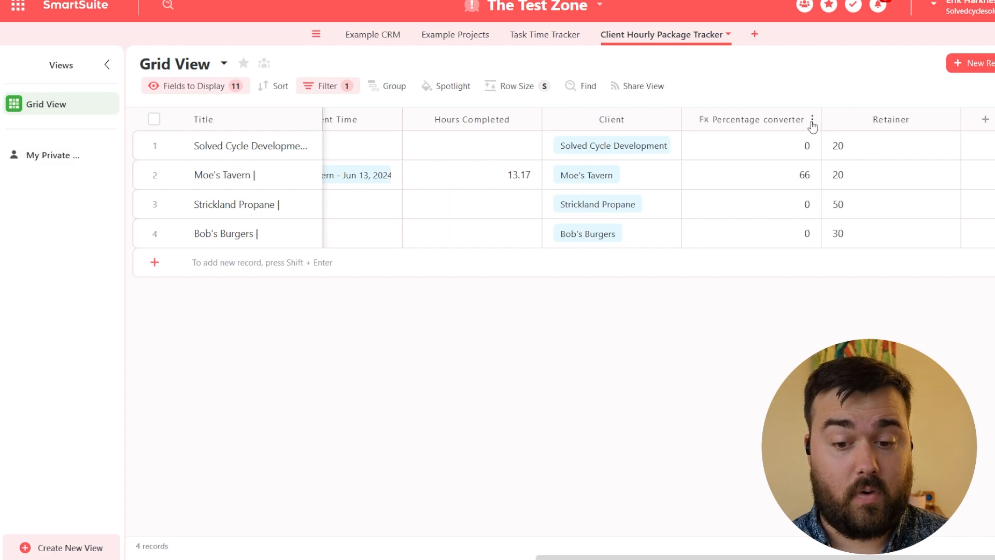
scroll(644, 253, left, 6)
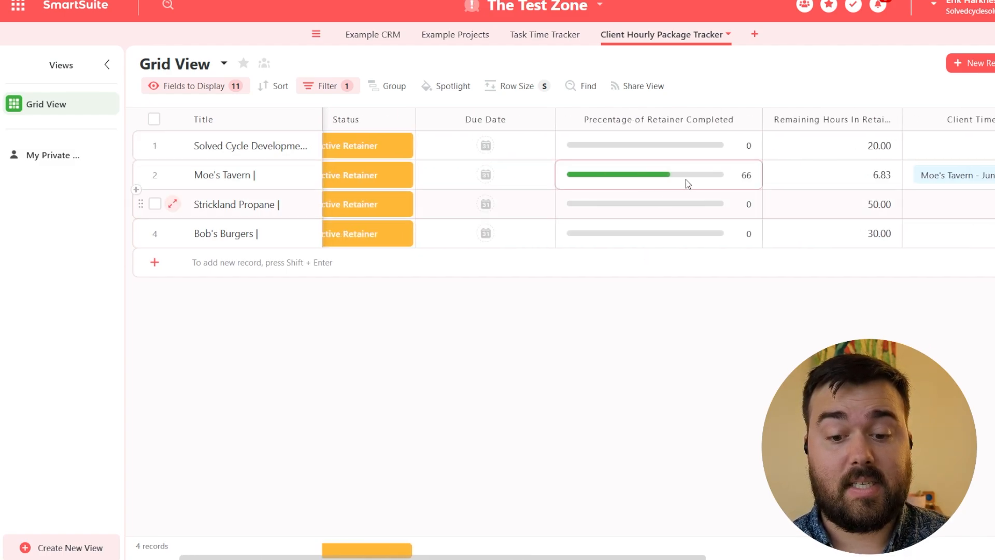
scroll(710, 360, right, 8)
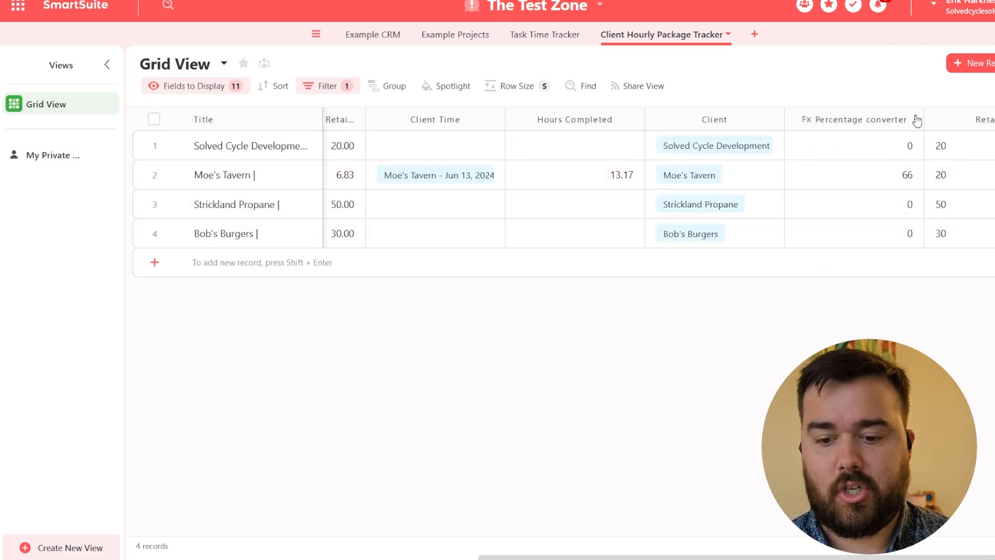
- Review how the Percentage converter formula divides Hours Completed by the client's Retainer Amount and rounds the result, and close its settings without changes
click(916, 119)
click(855, 151)
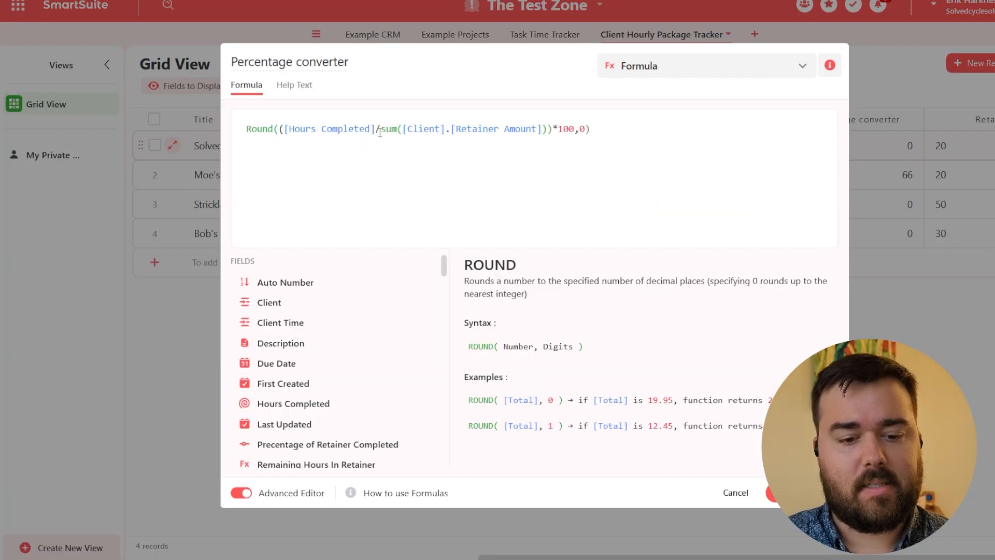
drag(287, 129, 543, 130)
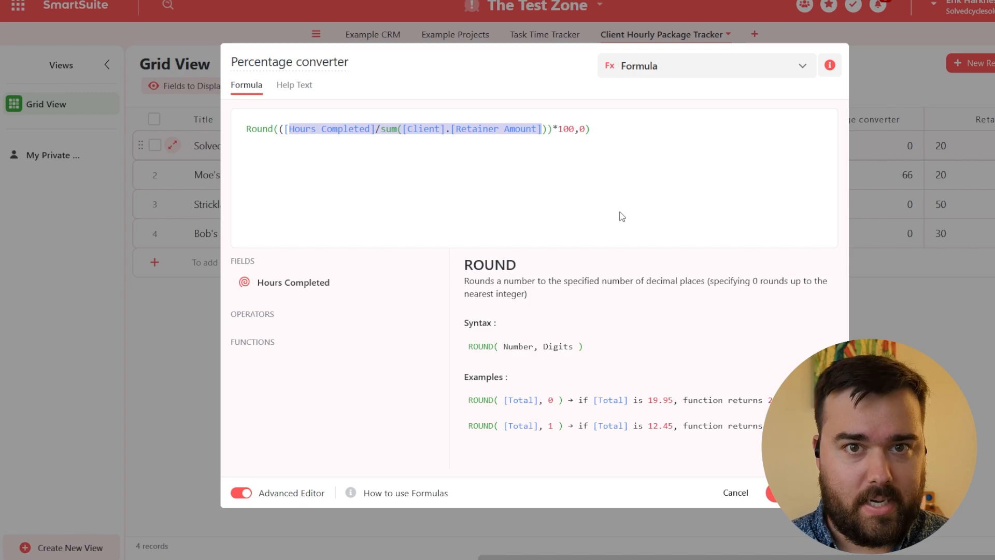
click(267, 128)
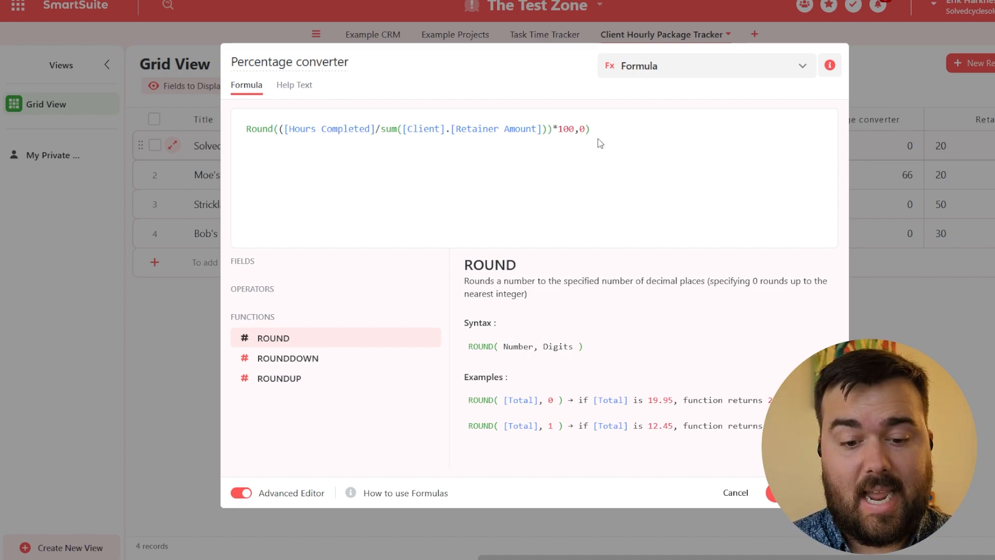
click(577, 129)
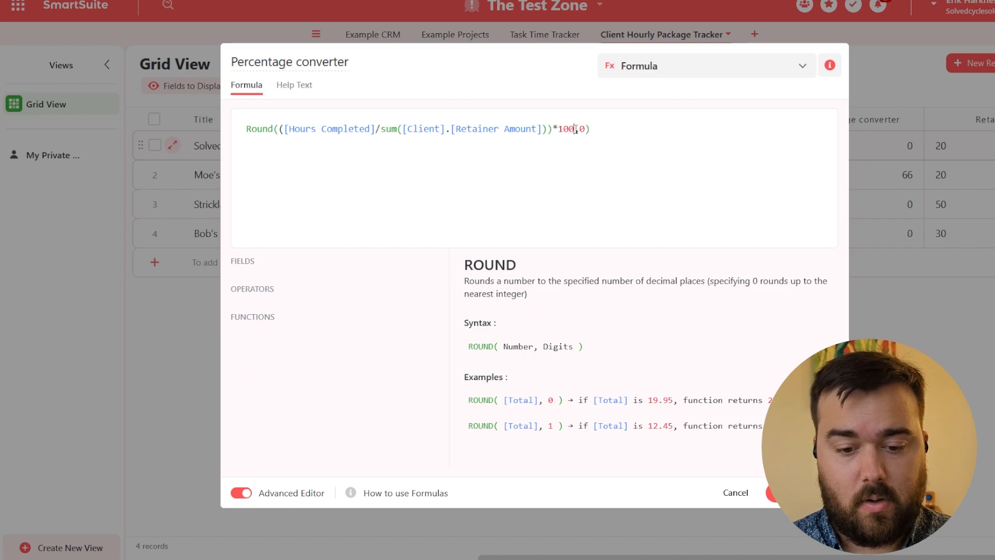
drag(576, 128, 280, 129)
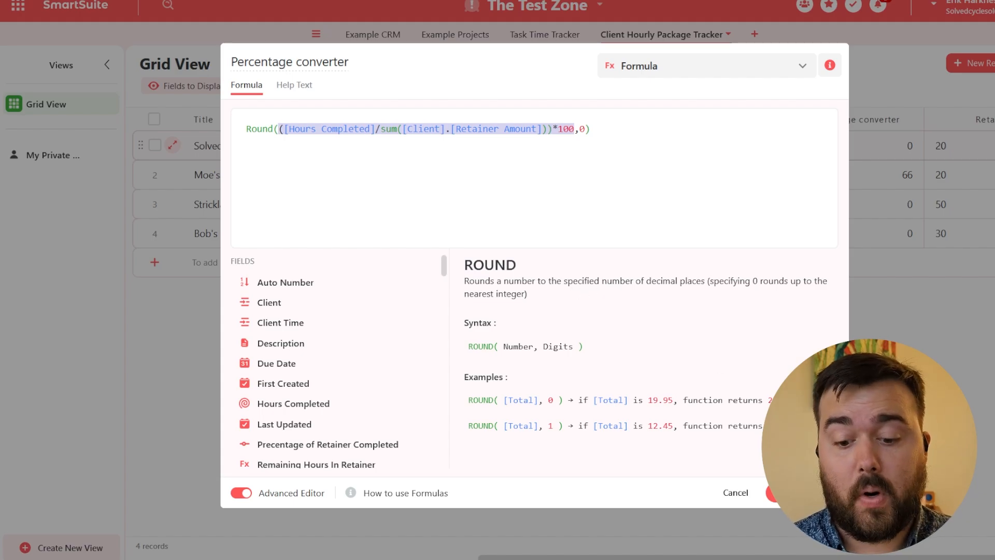
click(802, 493)
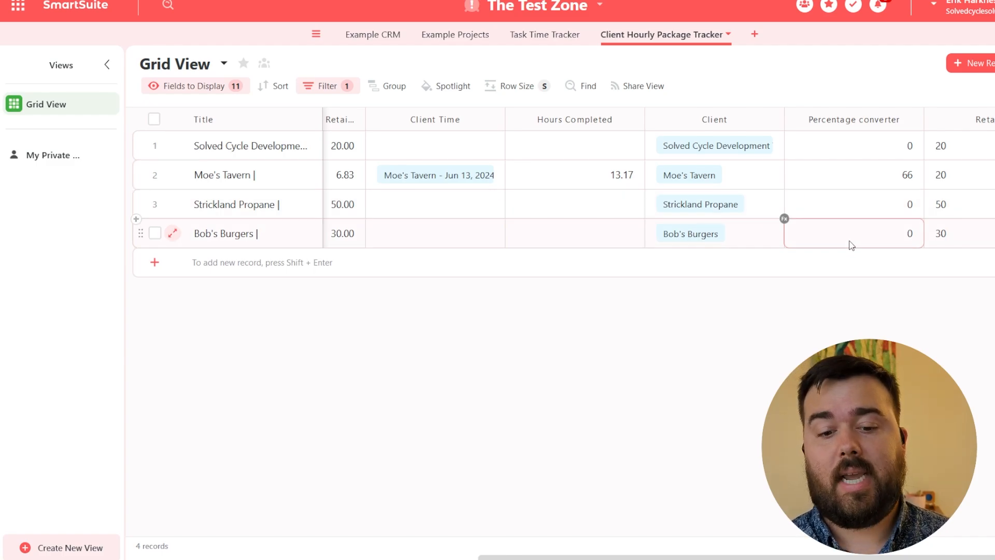
- Open the solution's Percentage Bar Adjuster automation and examine its trigger condition comparing Precentage of Retainer Completed with Percentage Converter
scroll(565, 209, left, 5)
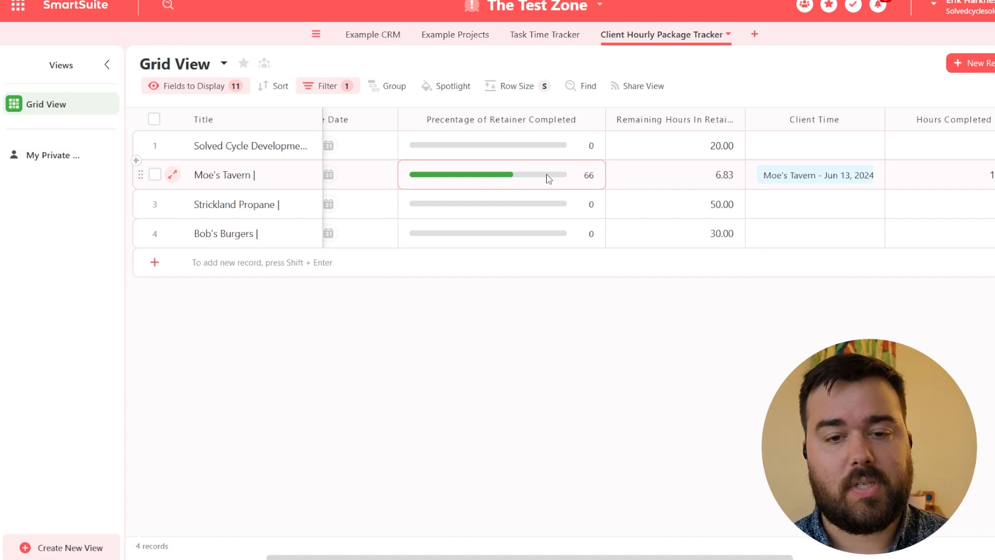
click(561, 5)
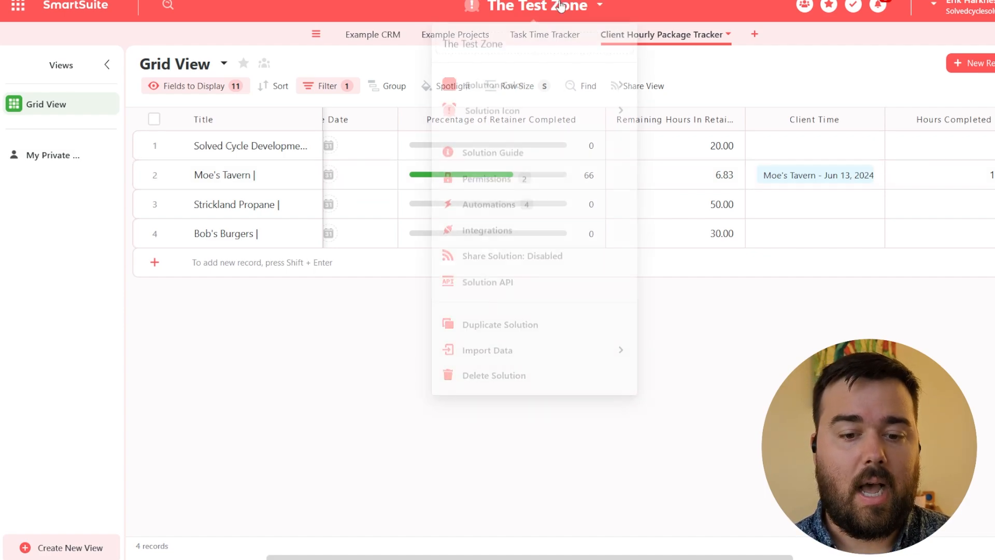
click(491, 204)
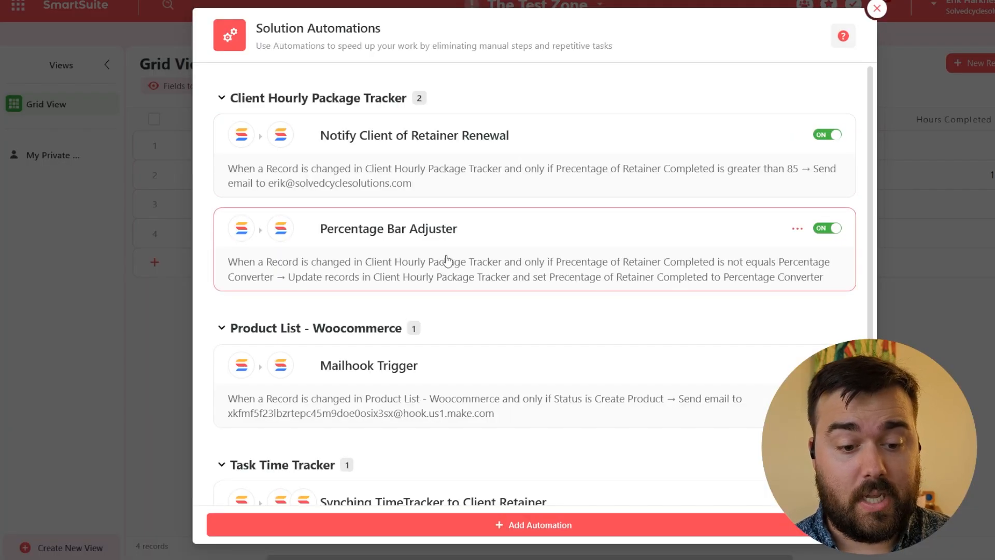
click(428, 254)
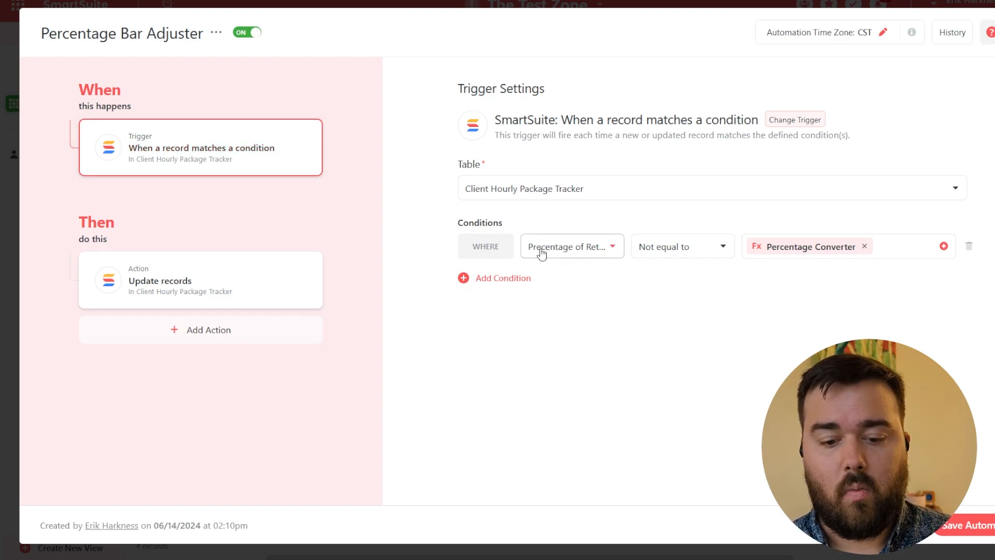
click(591, 253)
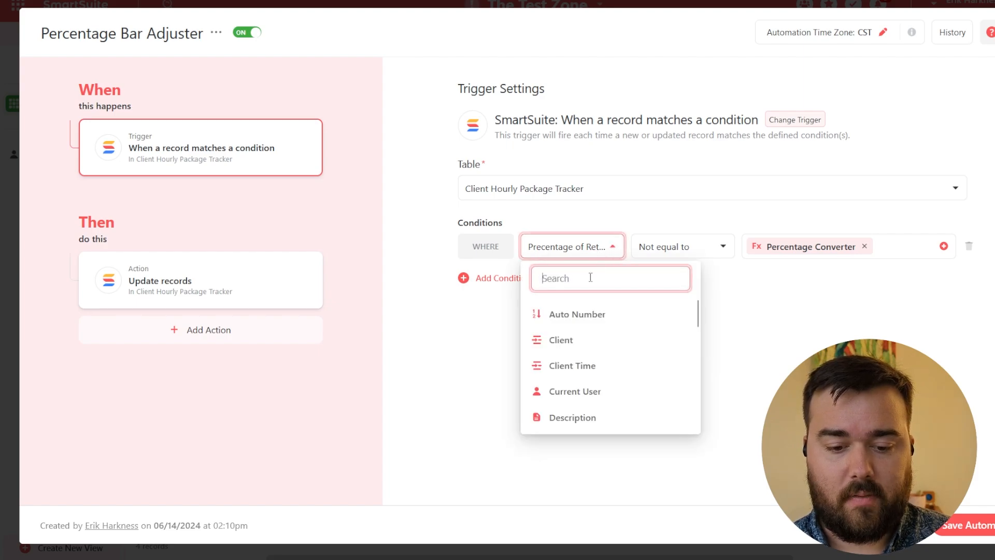
click(831, 328)
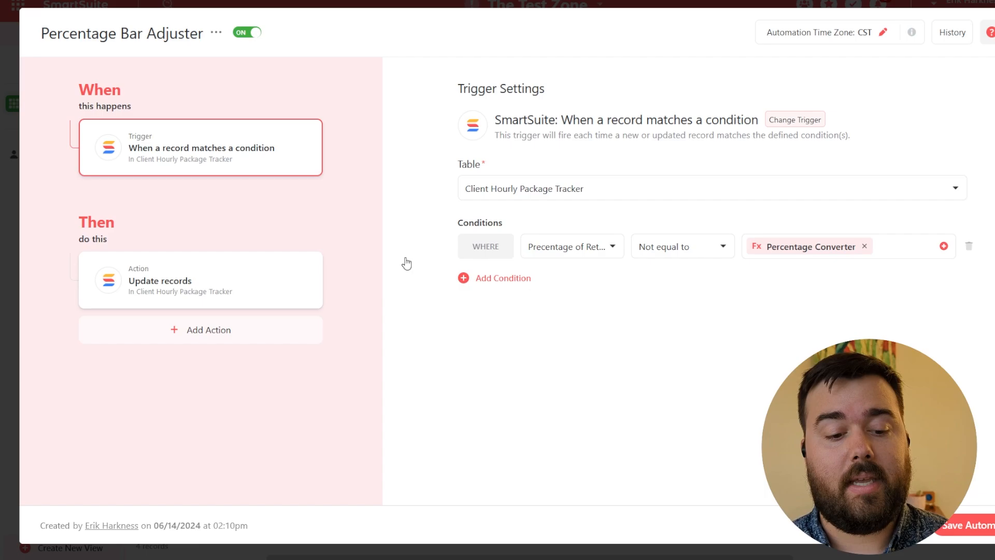
- Examine the Update records action of Percentage Bar Adjuster, including which record and field it updates, and return to the grid
click(239, 276)
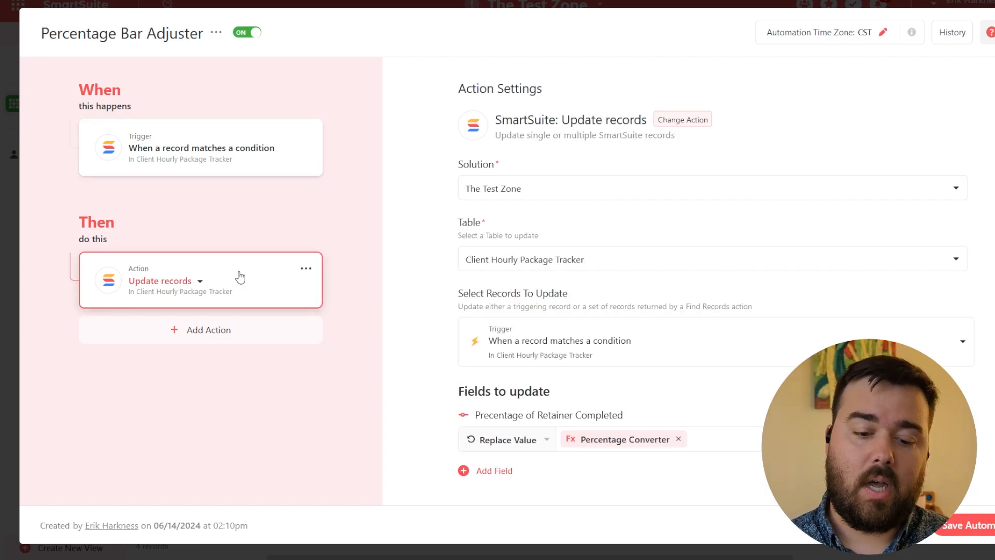
scroll(687, 371, down, 1)
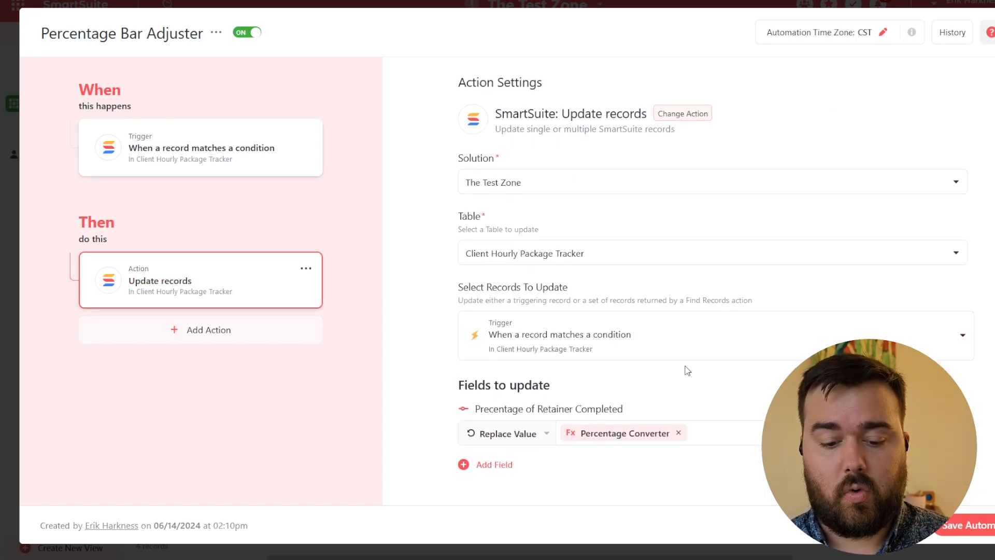
scroll(687, 370, up, 1)
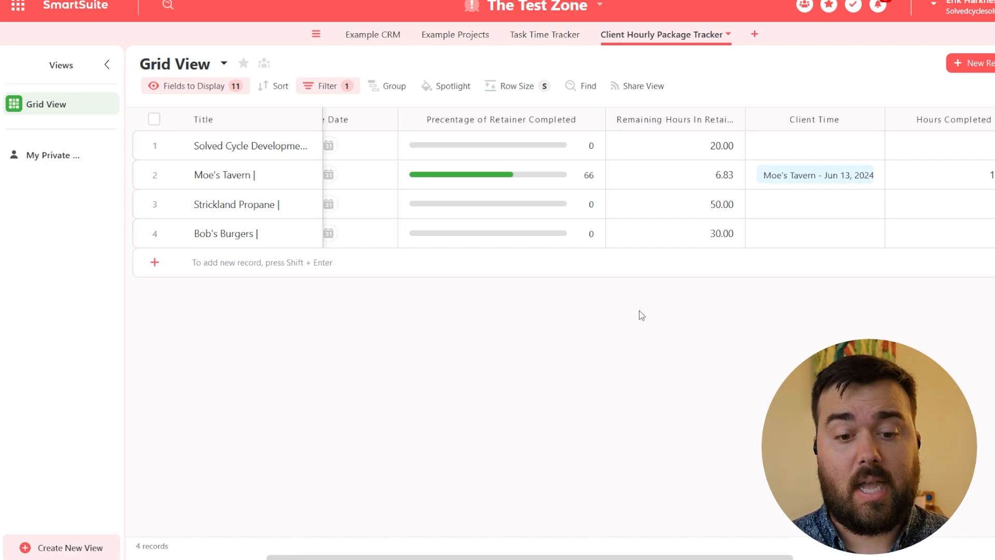
- Open the Notify Client of Retainer Renewal automation and examine its trigger condition on Precentage of Retainer Completed and the fields available for it
scroll(639, 310, right, 2)
click(542, 11)
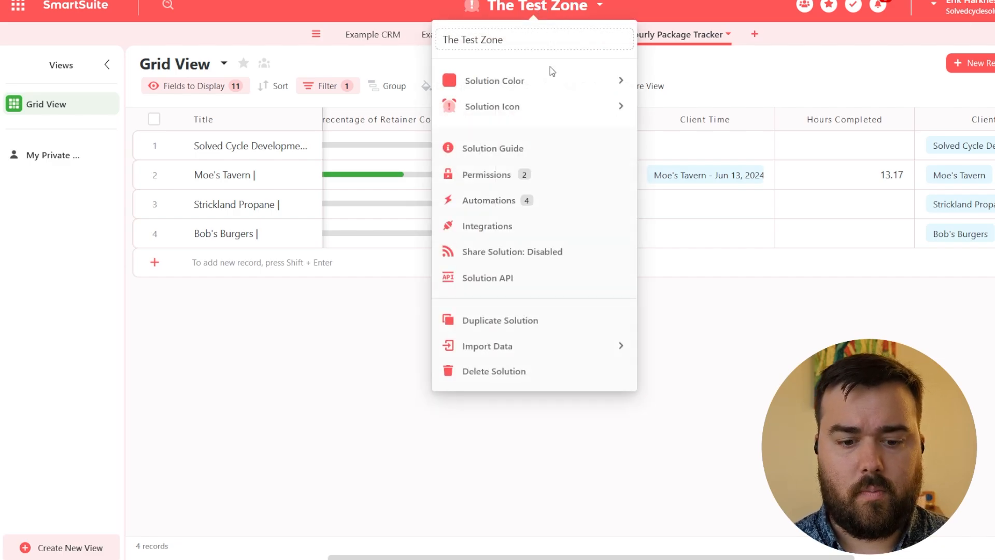
click(501, 202)
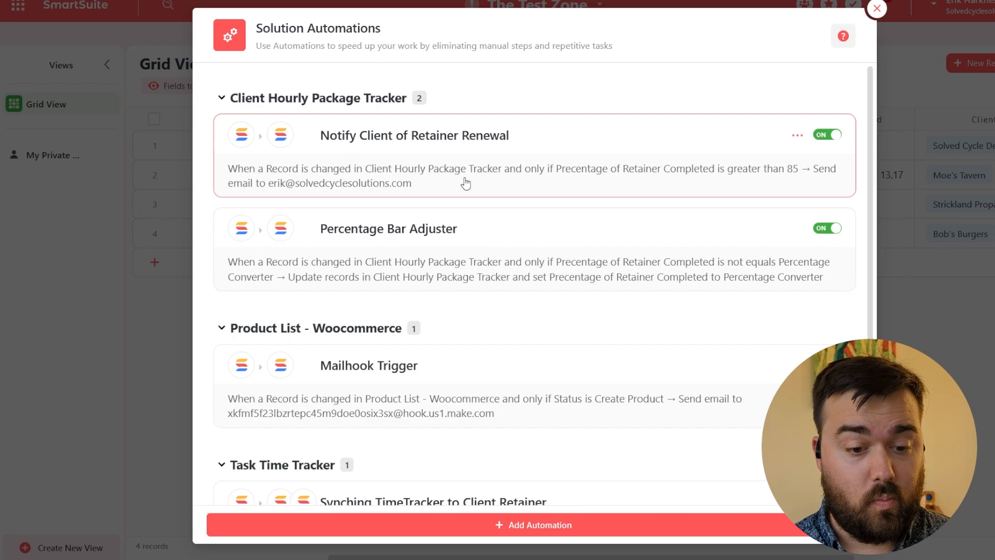
click(465, 175)
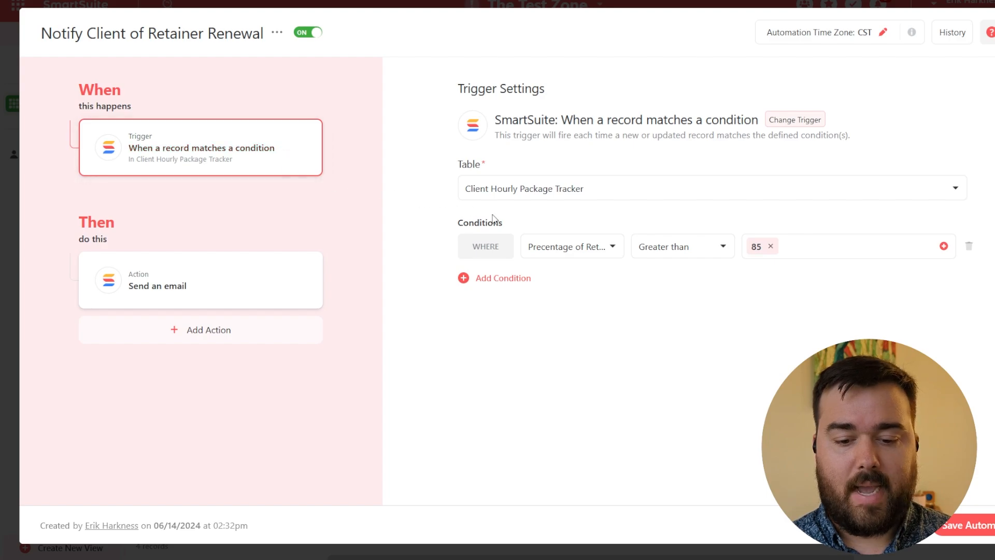
click(595, 254)
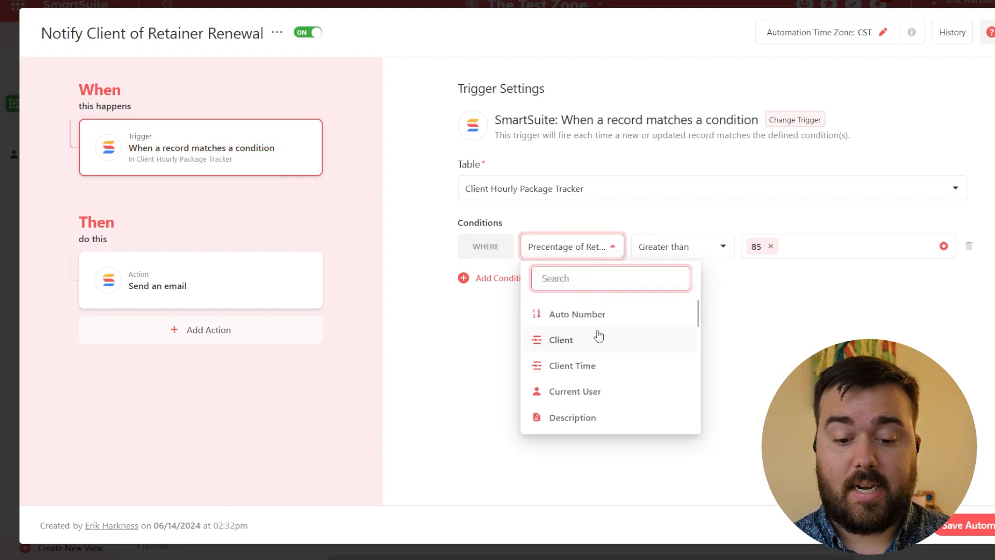
scroll(599, 336, down, 5)
click(642, 264)
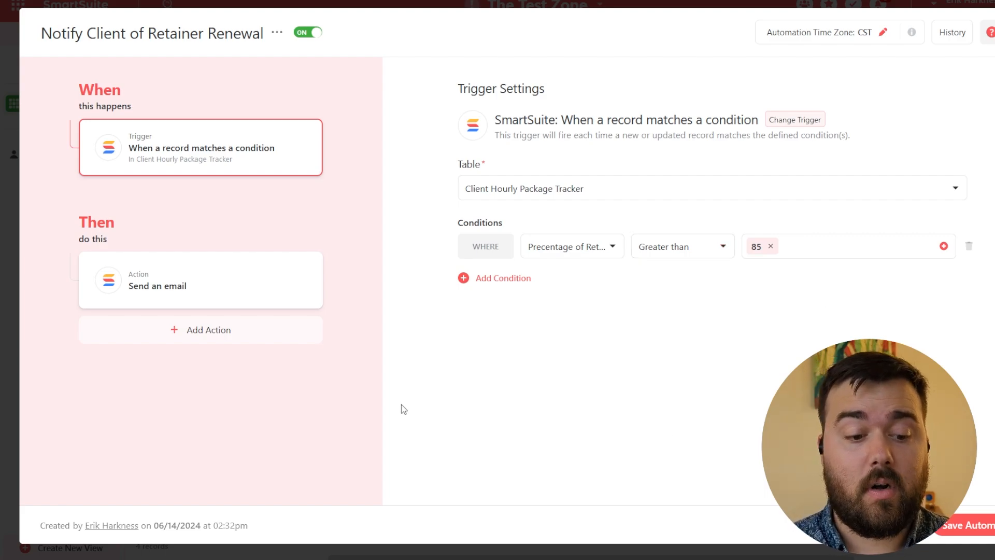
- Examine the Send an email action's recipient, subject and message in the Notify Client of Retainer Renewal automation
click(235, 276)
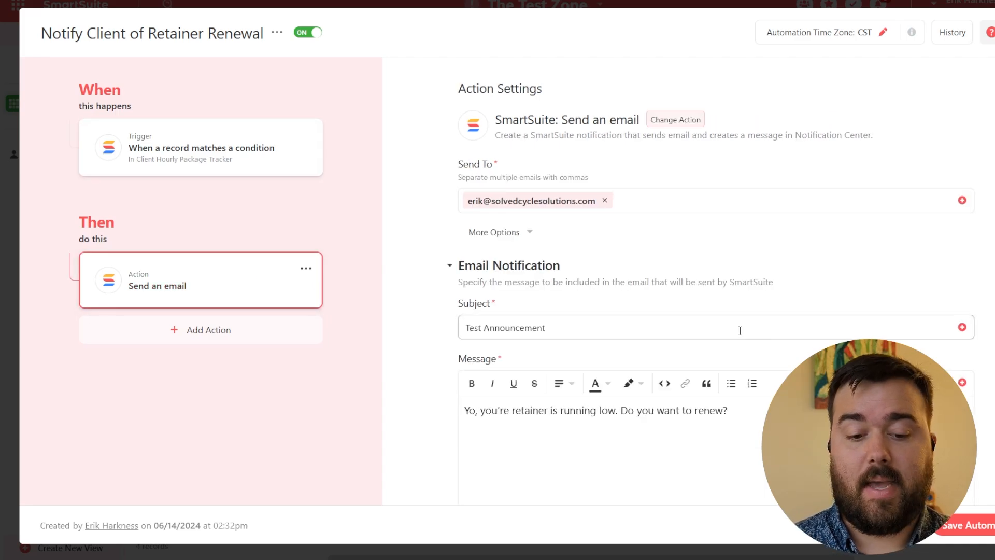
scroll(740, 331, down, 1)
scroll(740, 330, up, 1)
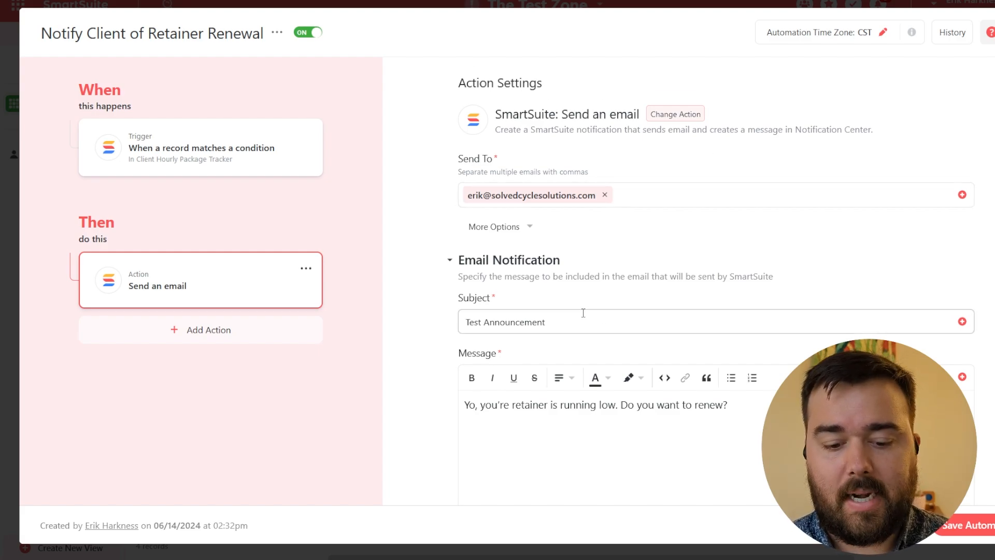
scroll(585, 313, down, 1)
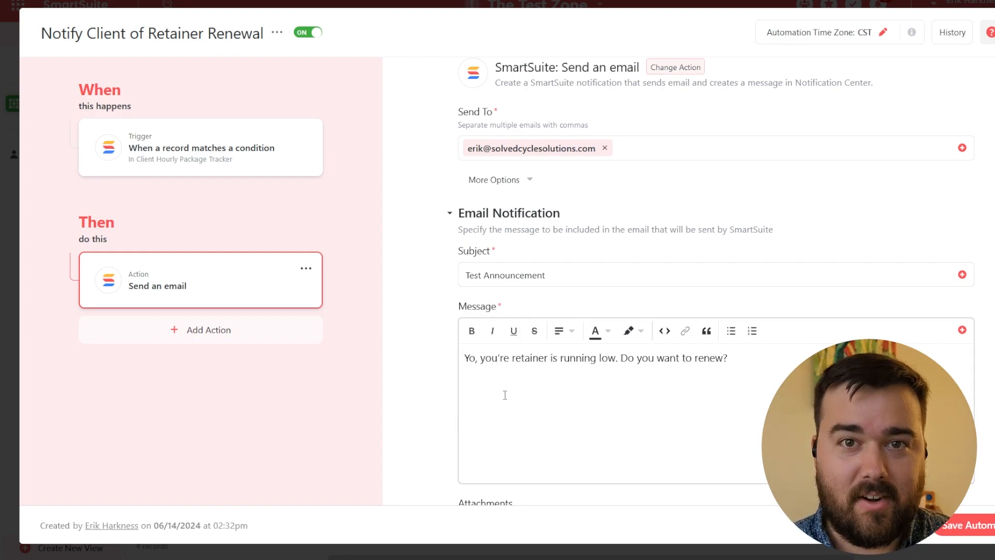
scroll(556, 393, down, 1)
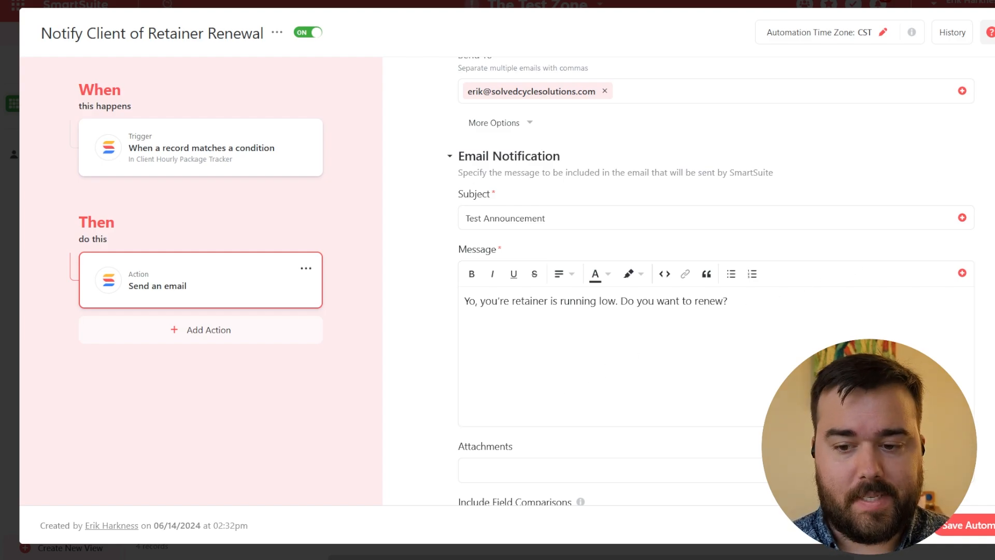
scroll(669, 163, up, 2)
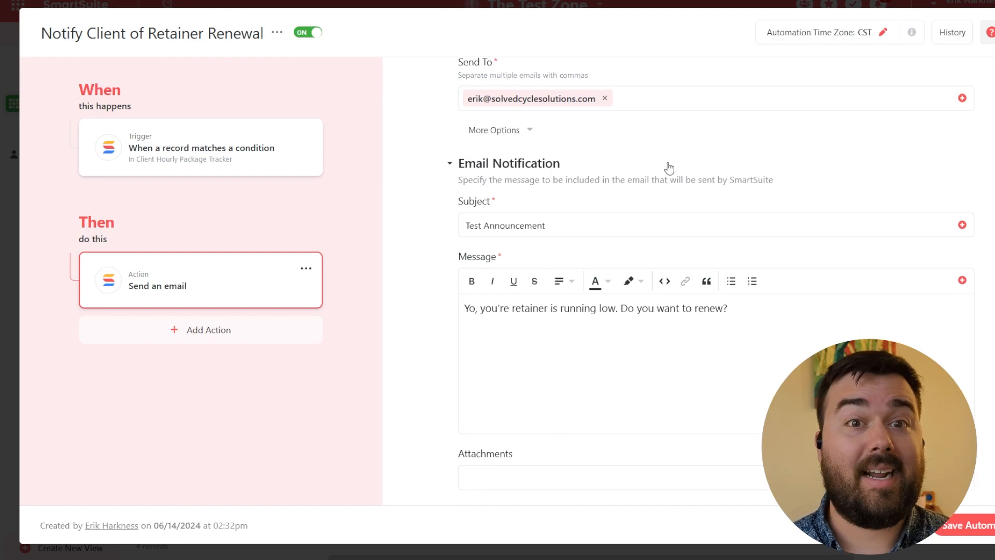
- Check the email action's additional CC, BCC and From Name options, and save the automation and return to the grid
click(668, 163)
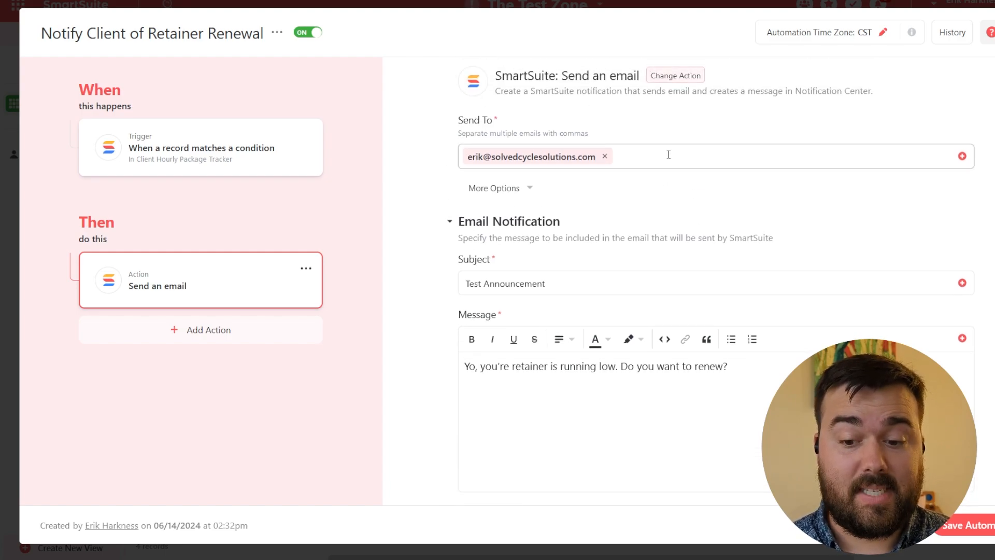
click(493, 189)
click(525, 237)
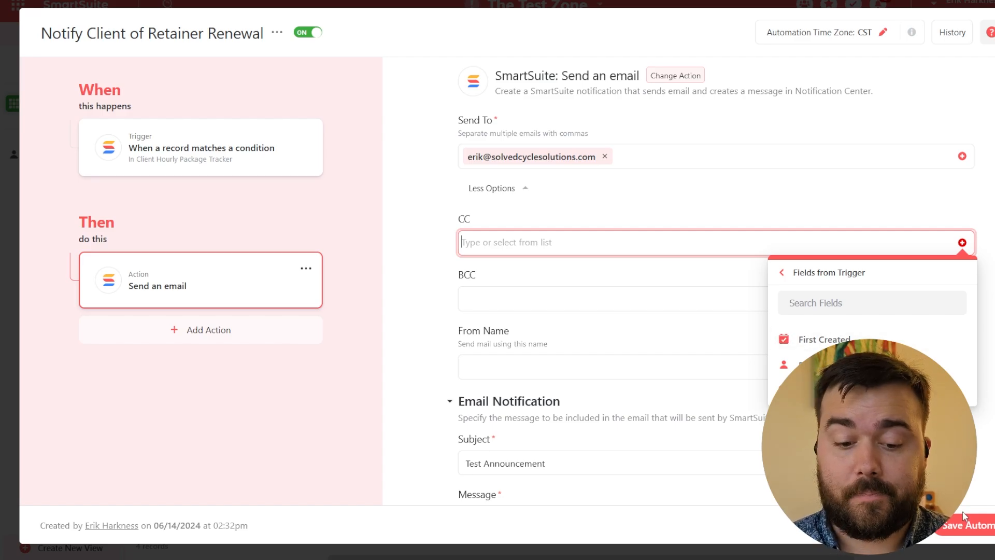
click(970, 526)
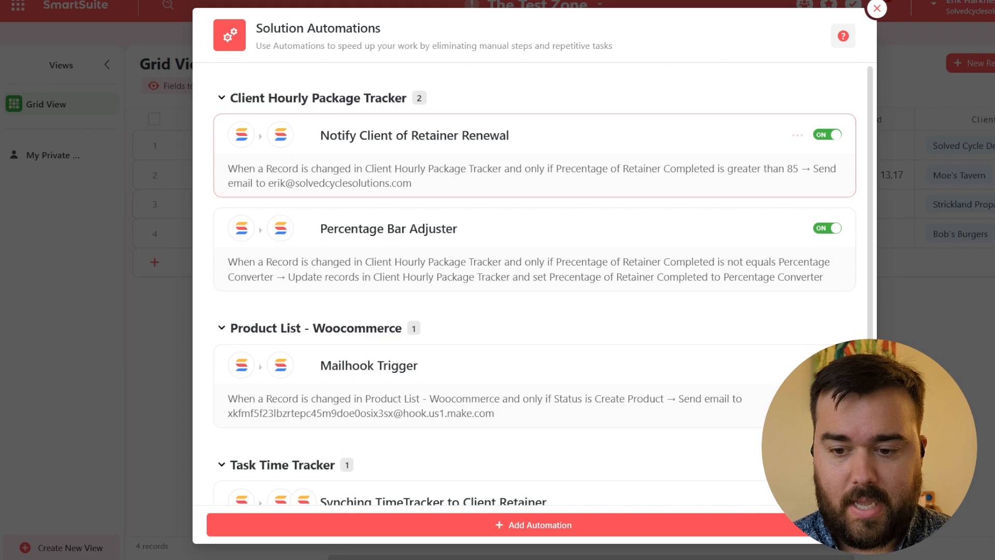
click(876, 9)
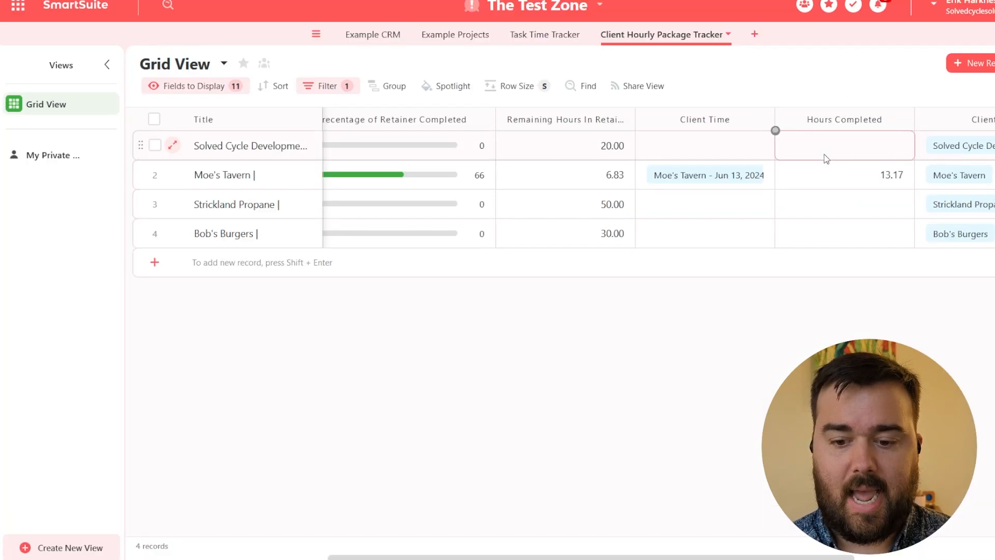
- Set Total Completed Hours of the Moe's Tavern Jun 13, 2024 example task to 14 in the Task Time Tracker
scroll(876, 191, right, 5)
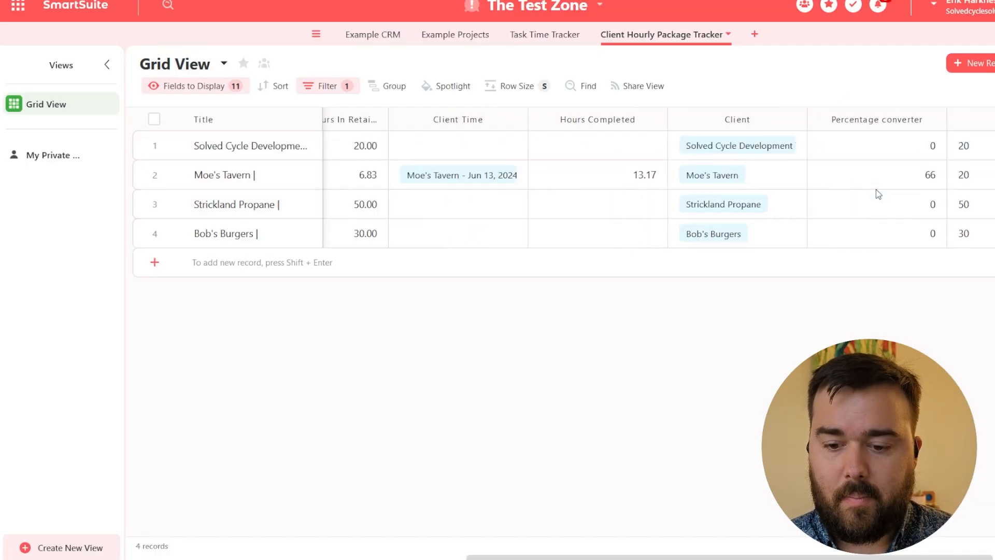
scroll(875, 188, right, 3)
scroll(876, 189, left, 5)
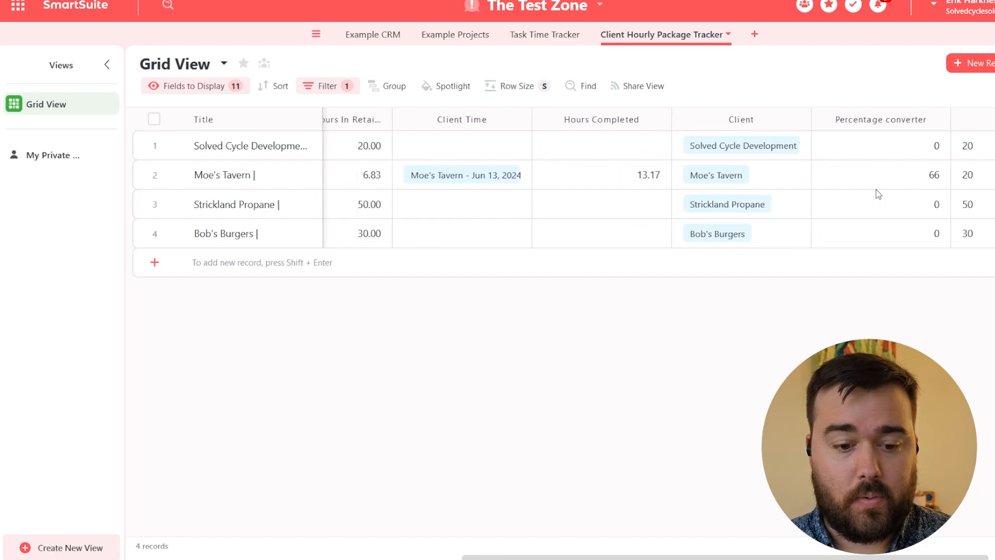
click(553, 37)
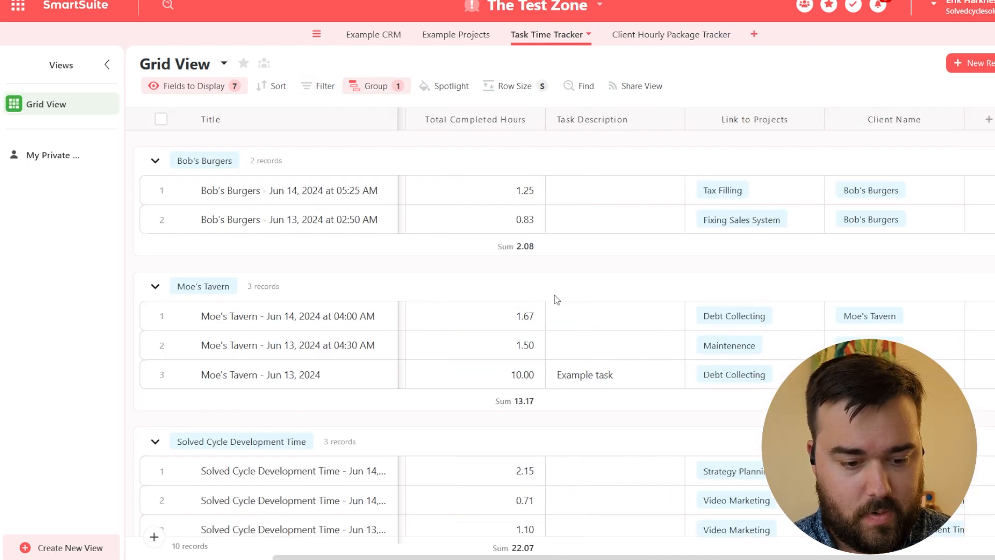
scroll(557, 300, down, 1)
scroll(556, 300, left, 1)
double_click(596, 299)
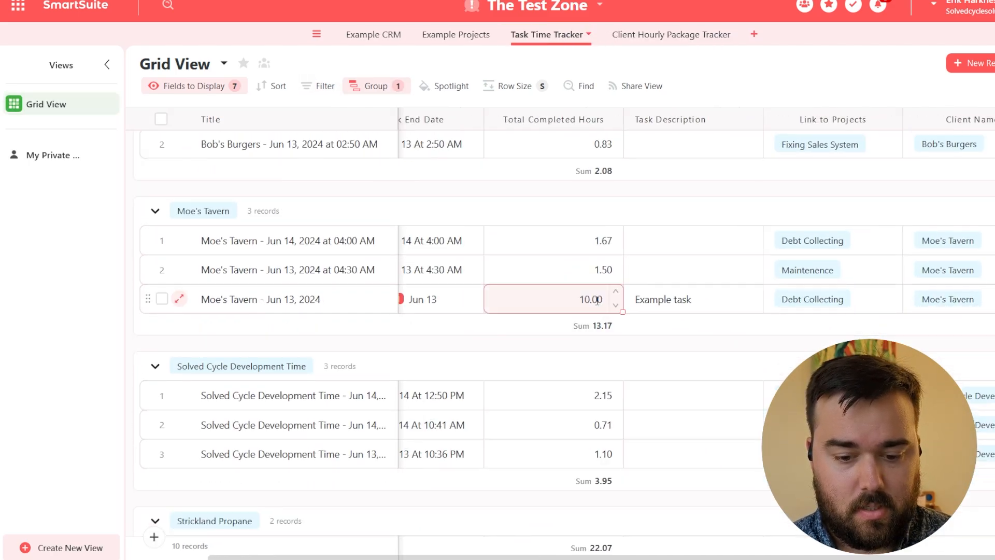
drag(524, 298, 491, 298)
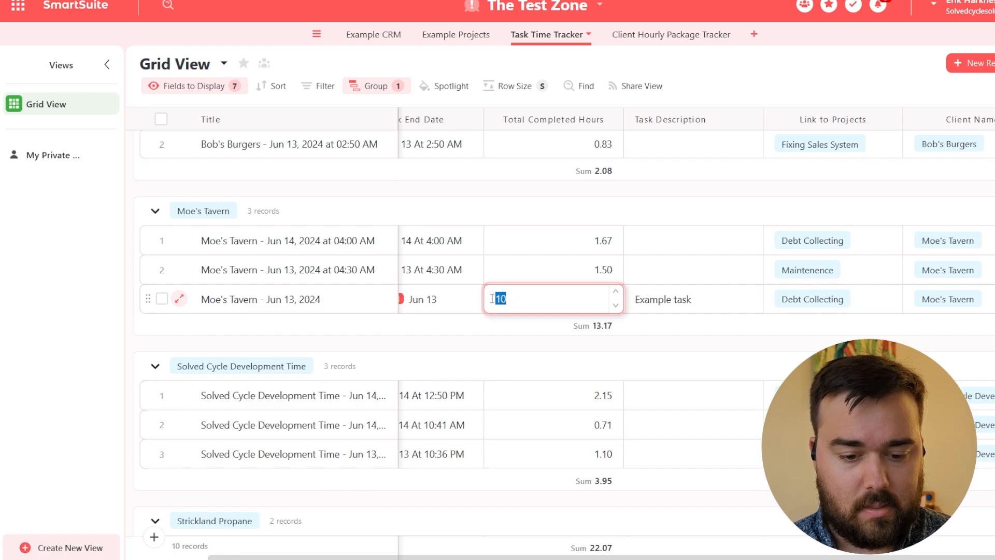
text(1)
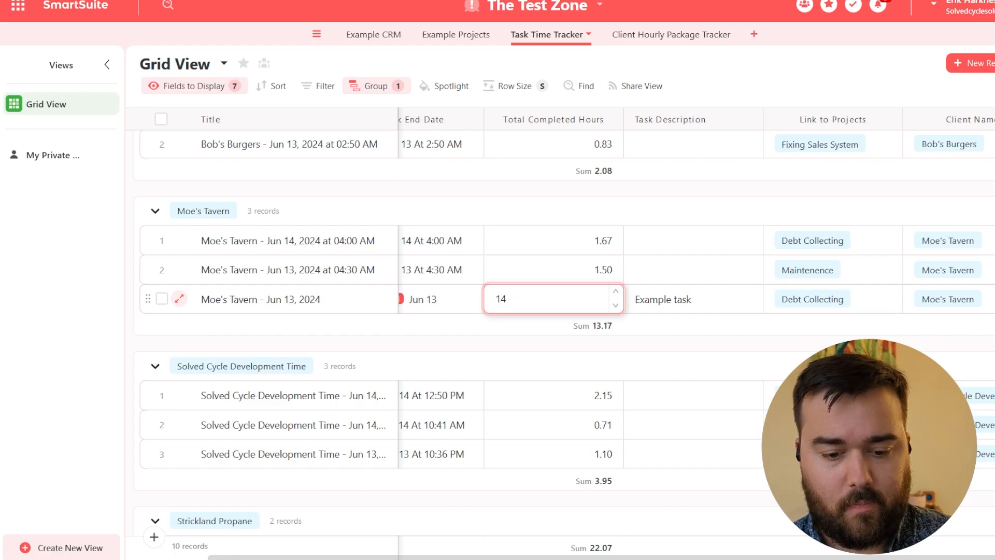
- Check Moe's Tavern's completed hours, remaining hours, percentage converter and retainer completion bar in the Client Hourly Package Tracker
click(662, 40)
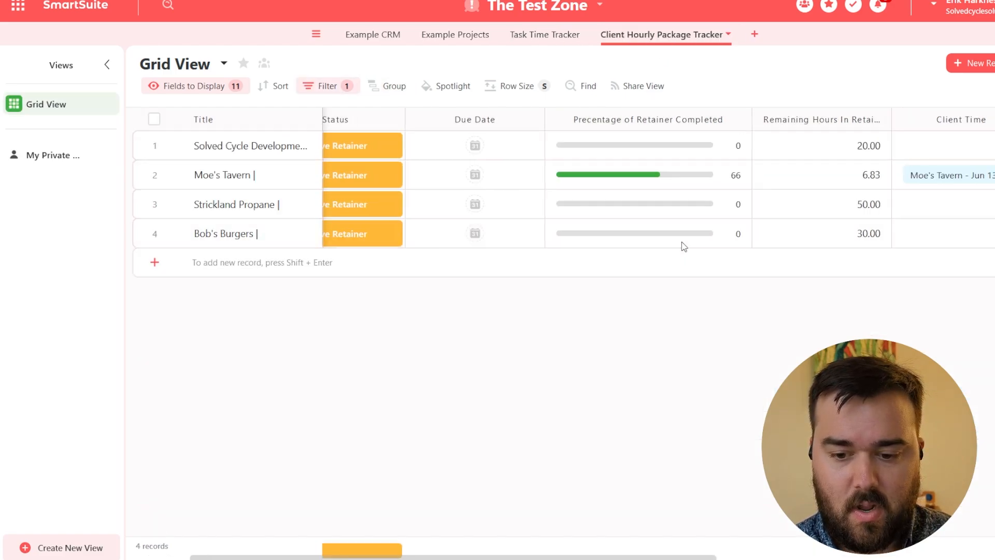
scroll(682, 242, right, 5)
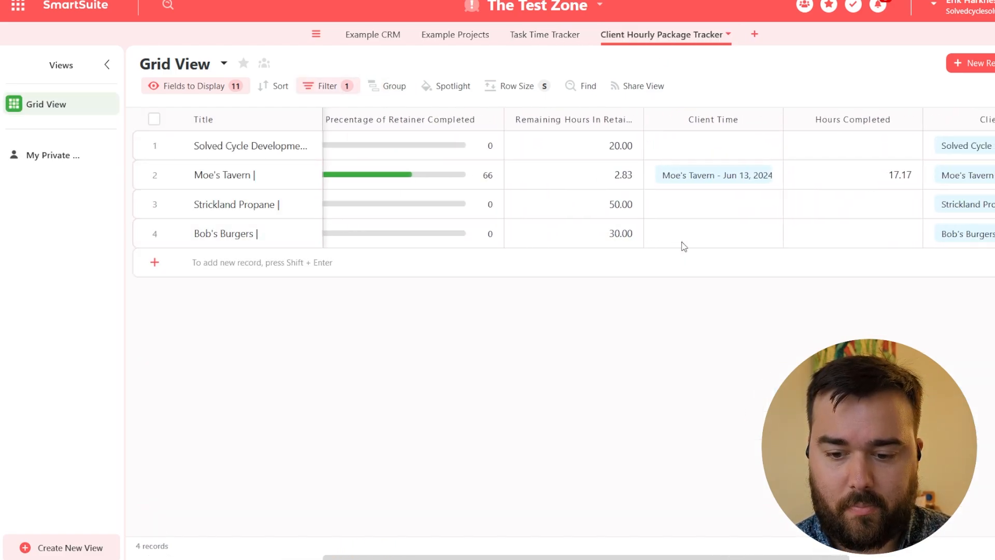
scroll(881, 271, left, 3)
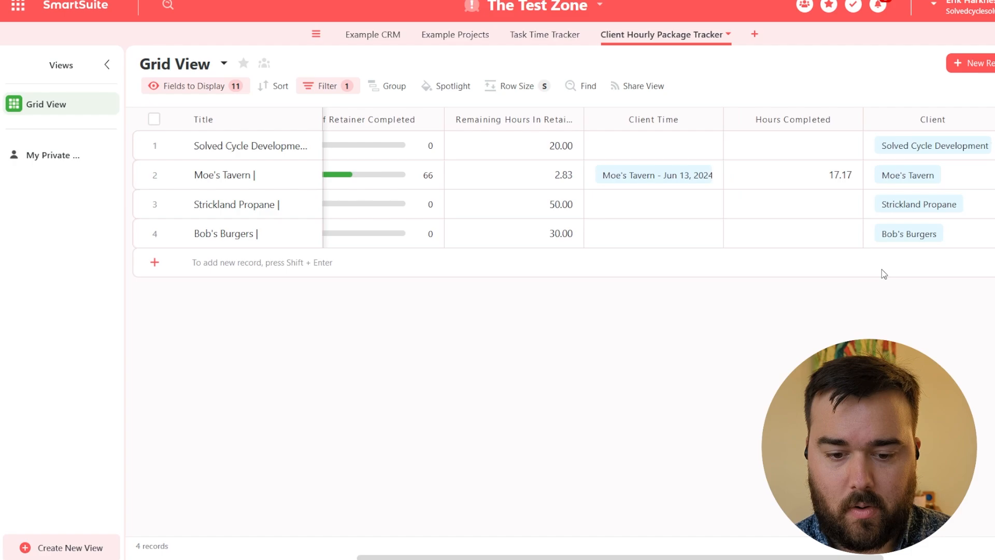
scroll(882, 270, right, 6)
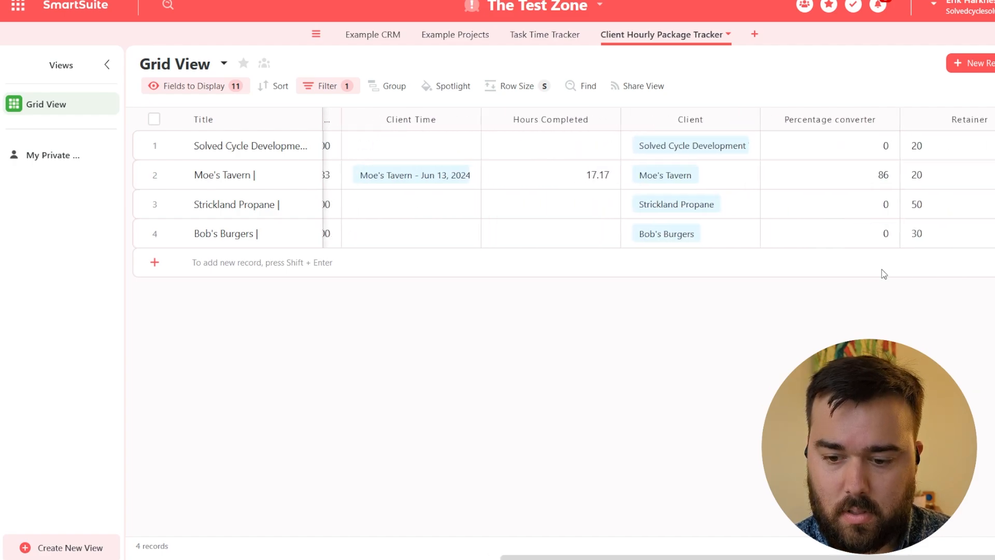
scroll(881, 271, left, 6)
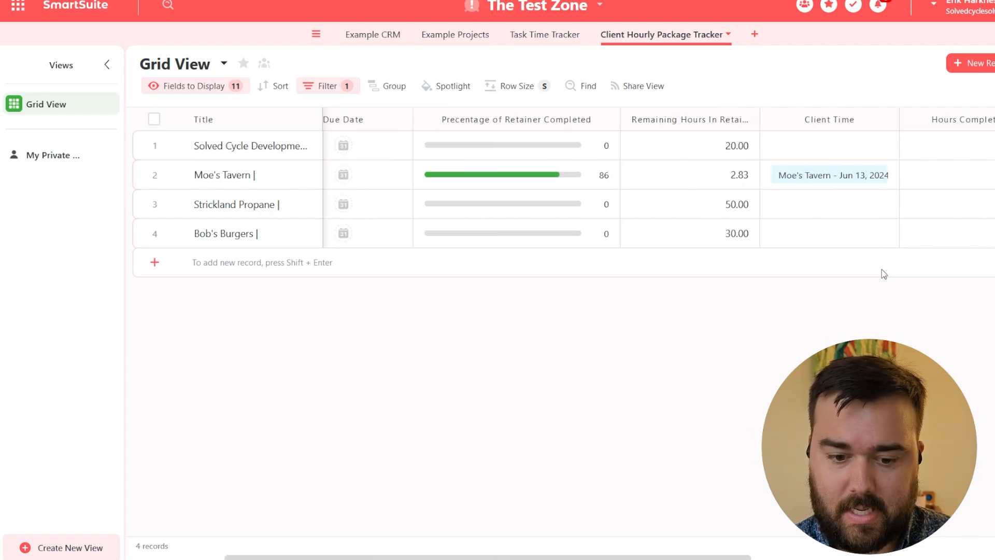
click(671, 198)
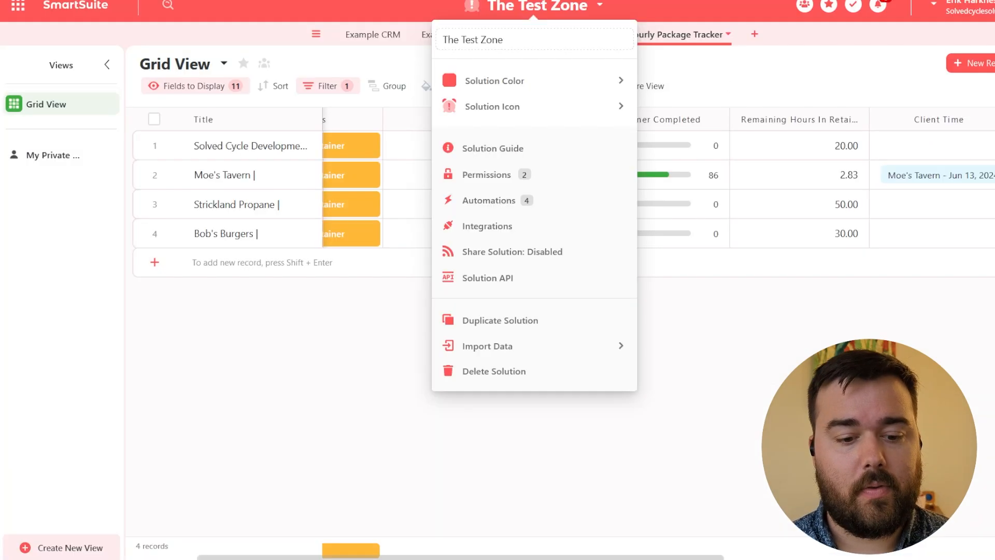
click(722, 388)
click(395, 196)
scroll(395, 196, left, 3)
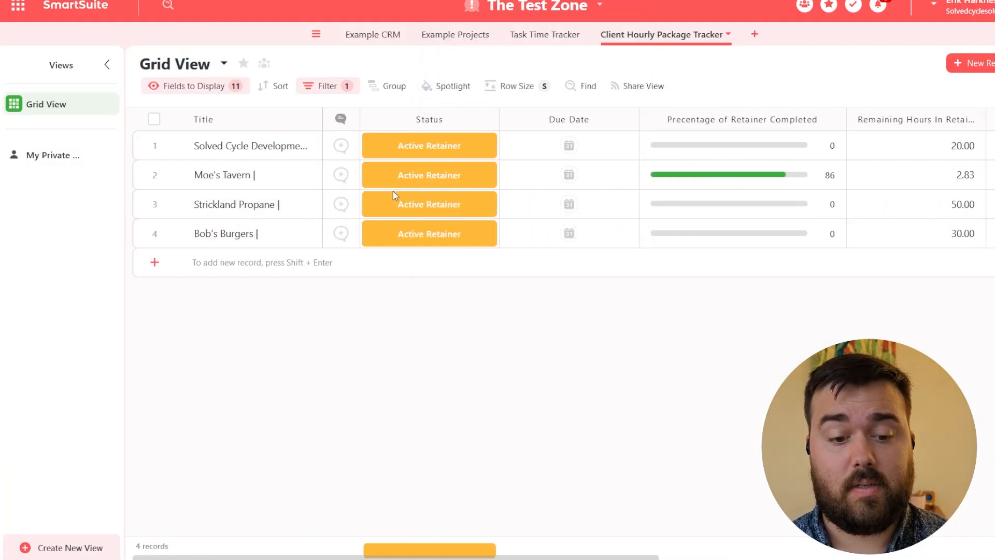